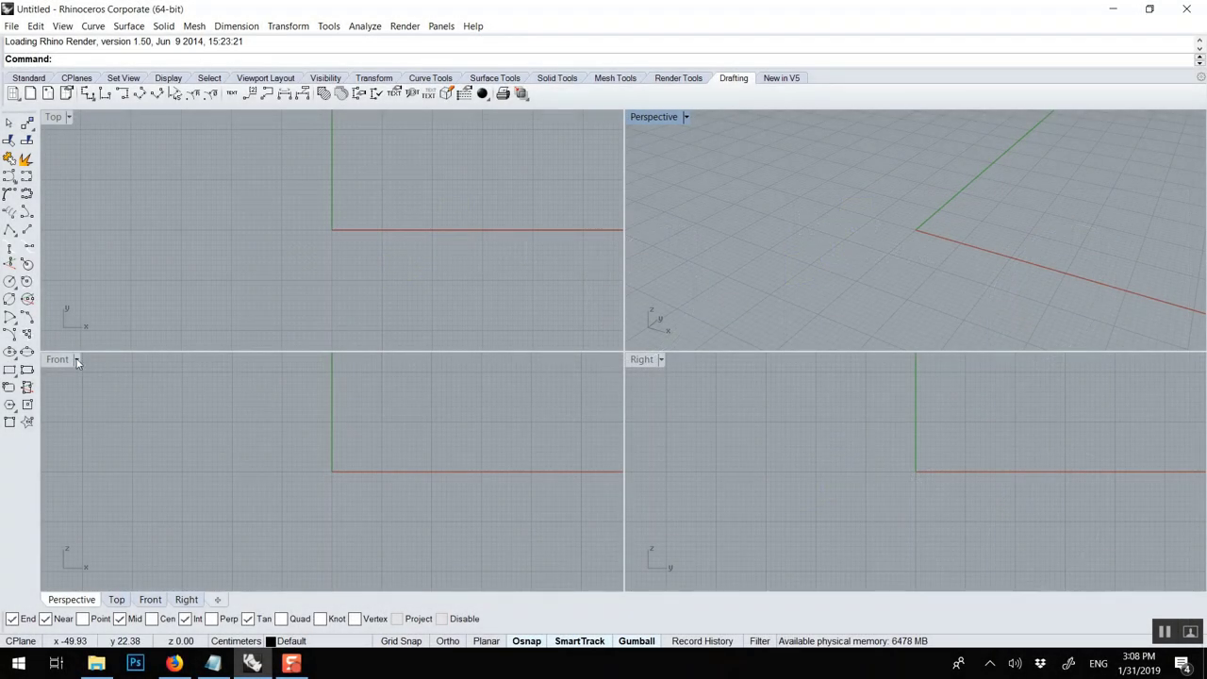
In the maximized Front view, draw a circle centred at 0 (the origin), clicking to set its diameter
click(69, 361)
double_click(69, 361)
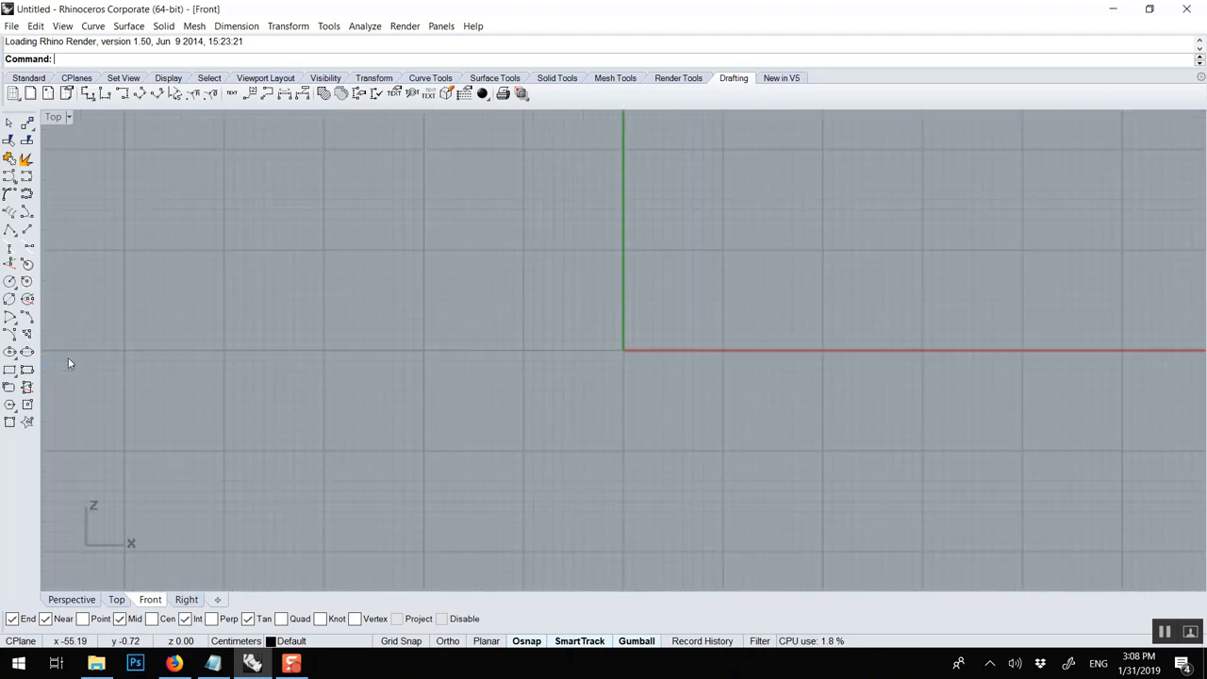
text(Circle)
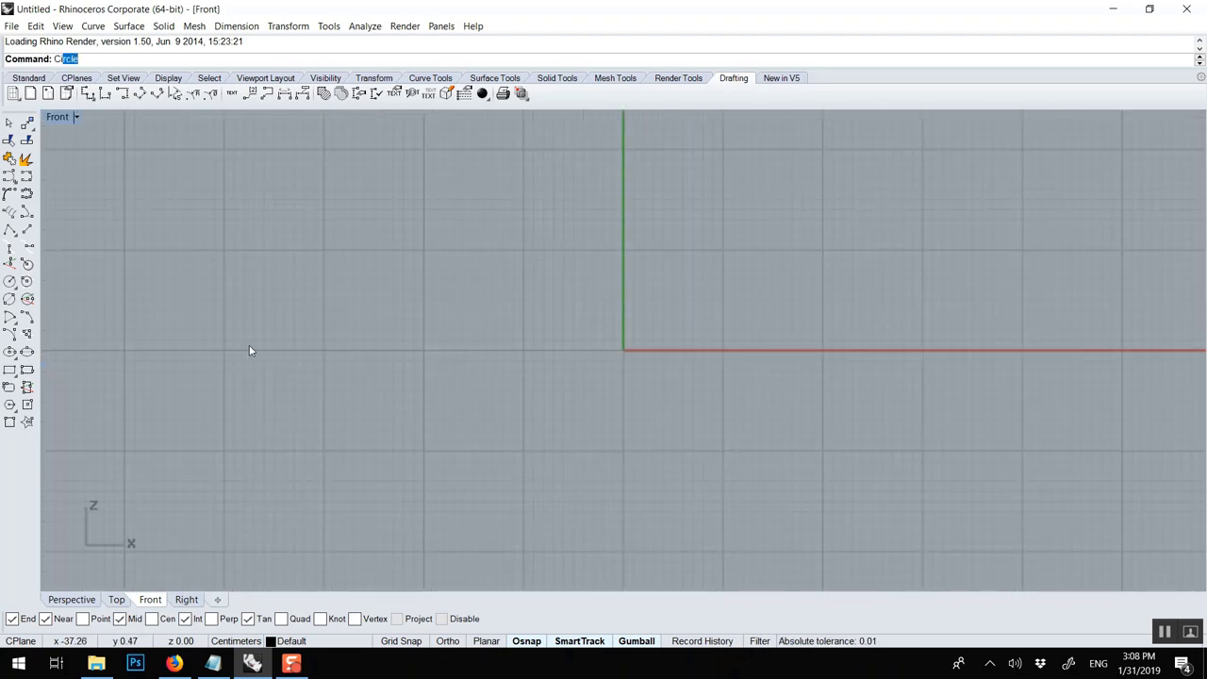
key(Return)
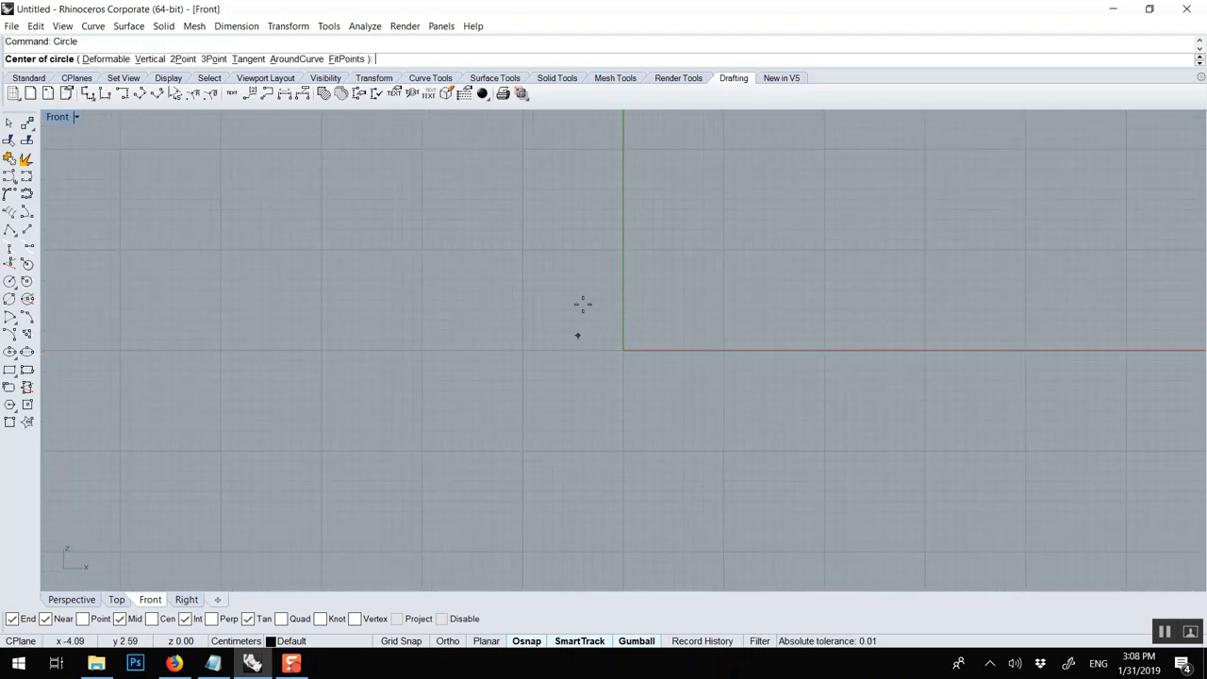
text(0)
key(Return)
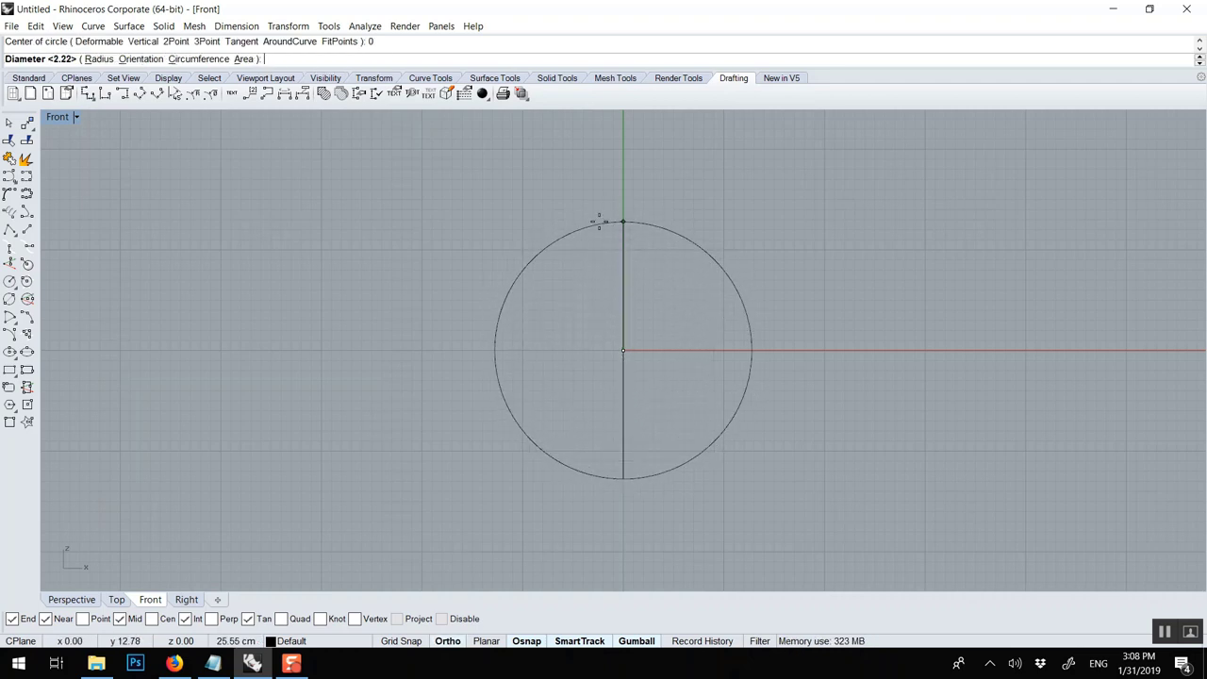
click(622, 203)
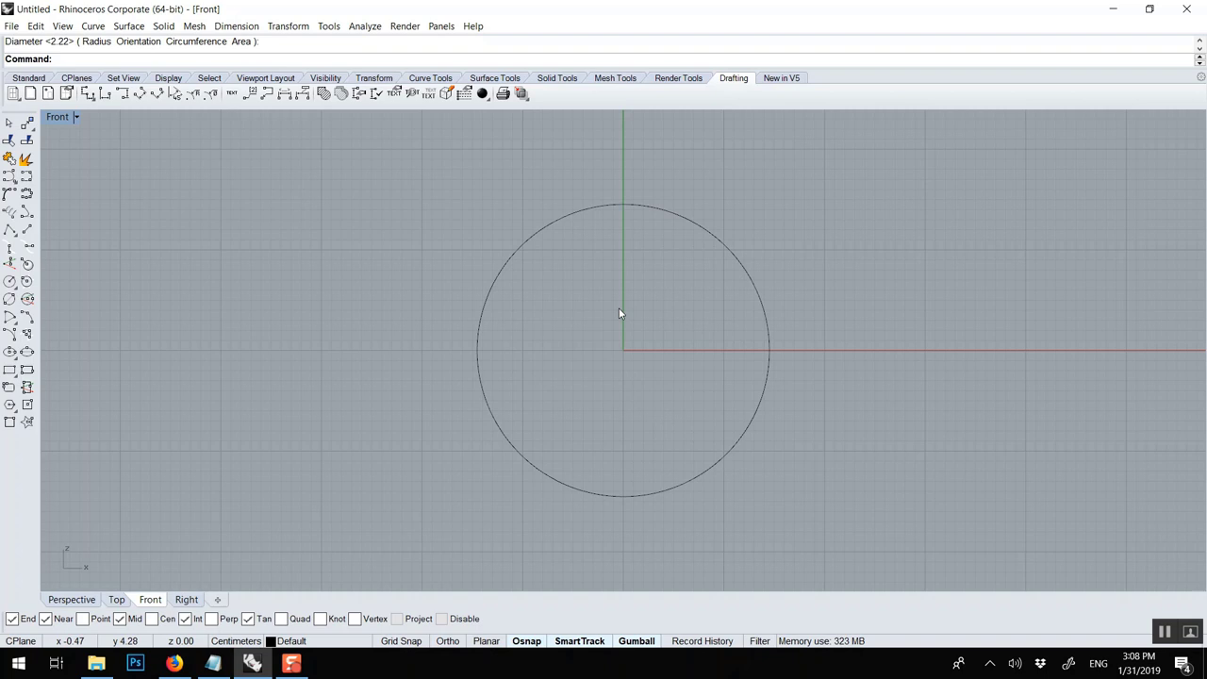
Draw a second, larger circle centred on the origin around the first
key(Return)
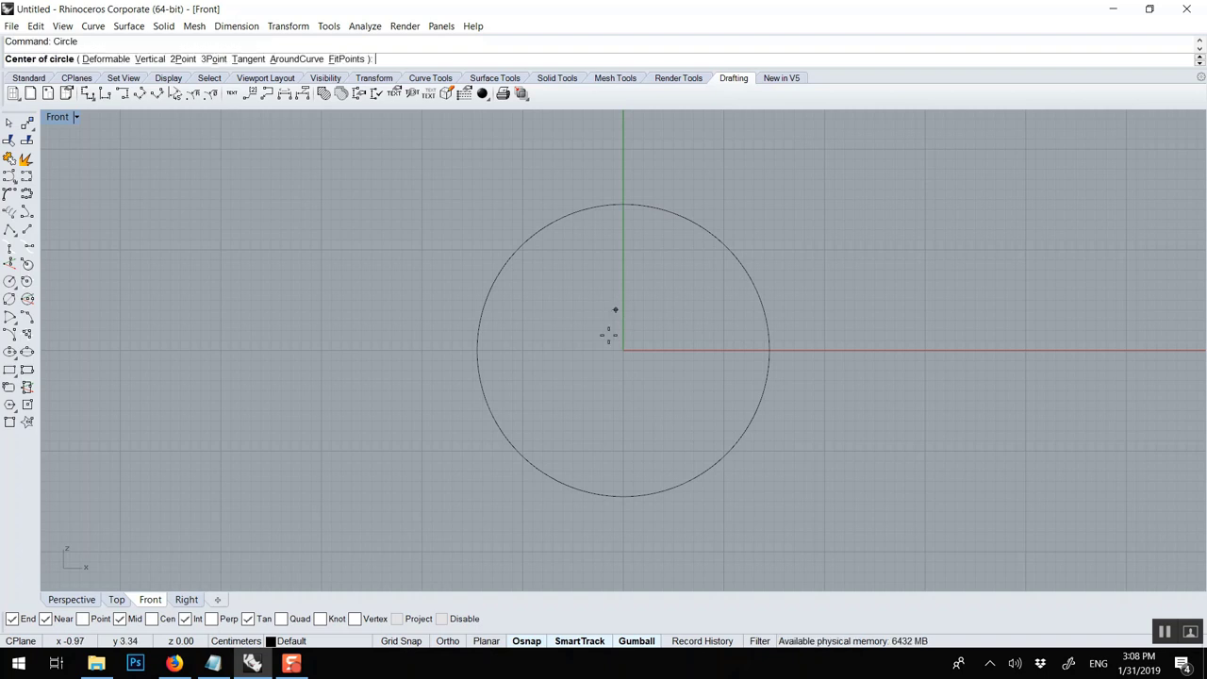
click(614, 349)
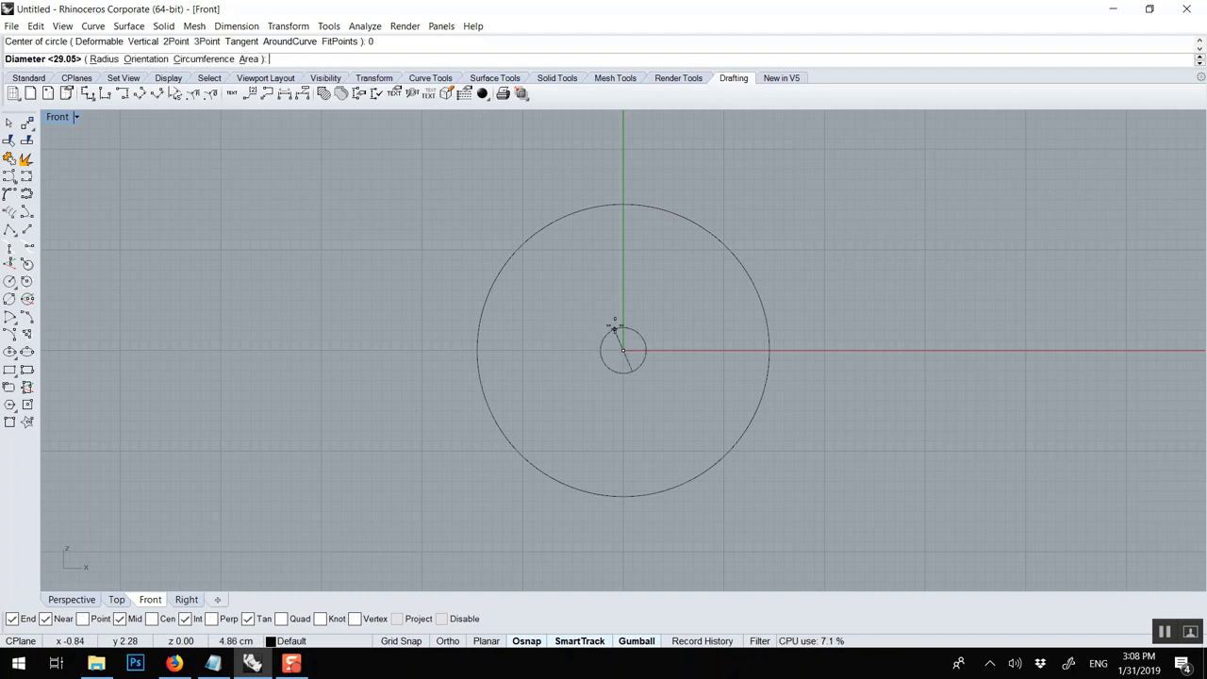
click(621, 146)
Shift the larger outer circle upward with the gumball Y arrow
click(622, 149)
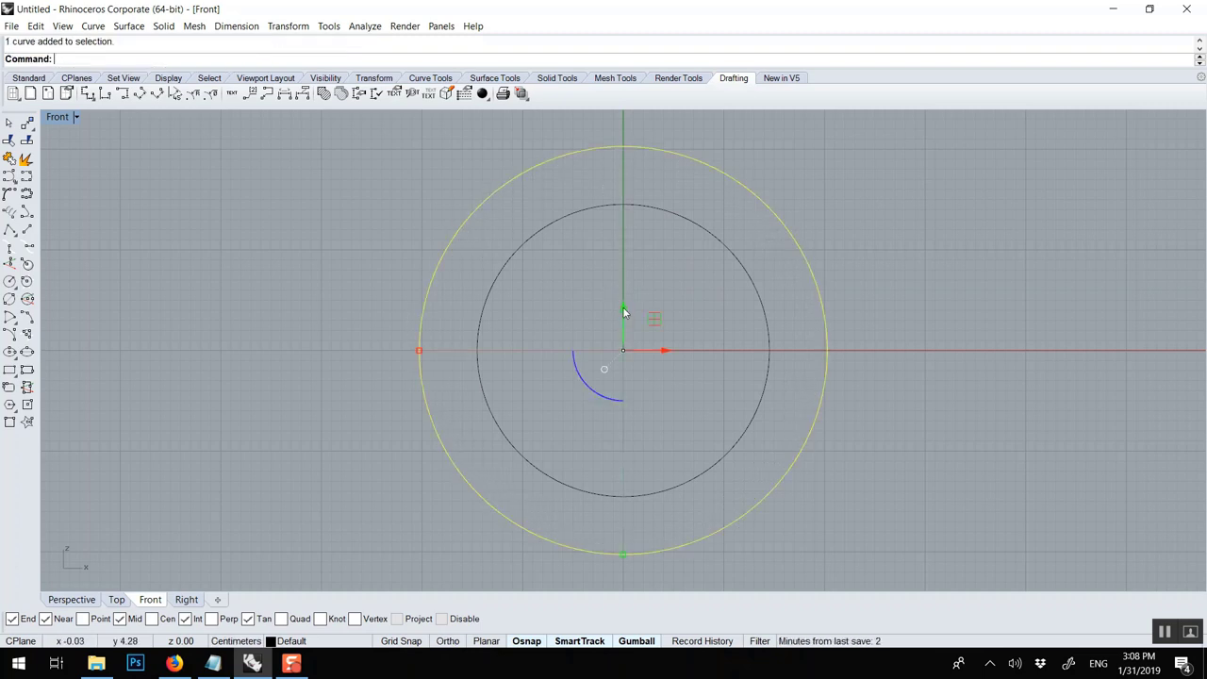
mouse_move(623, 312)
mouse_down()
mouse_move(619, 289)
mouse_move(621, 312)
mouse_up()
click(671, 374)
right_drag(677, 396, 613, 431)
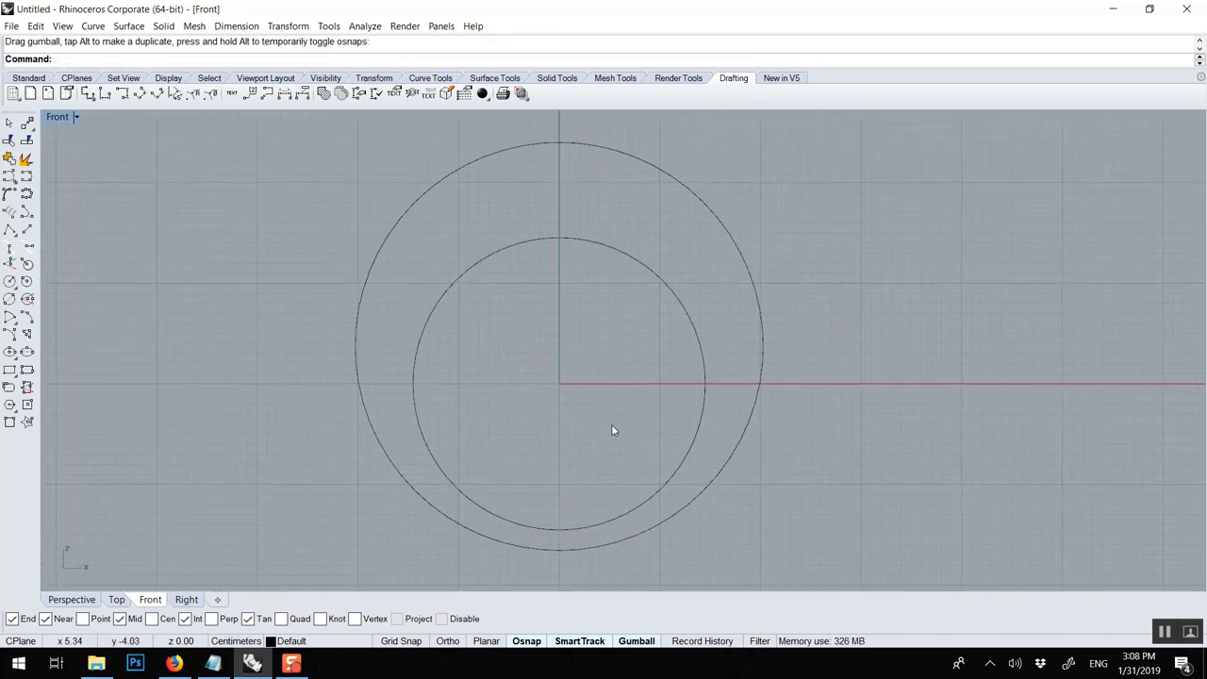
click(542, 149)
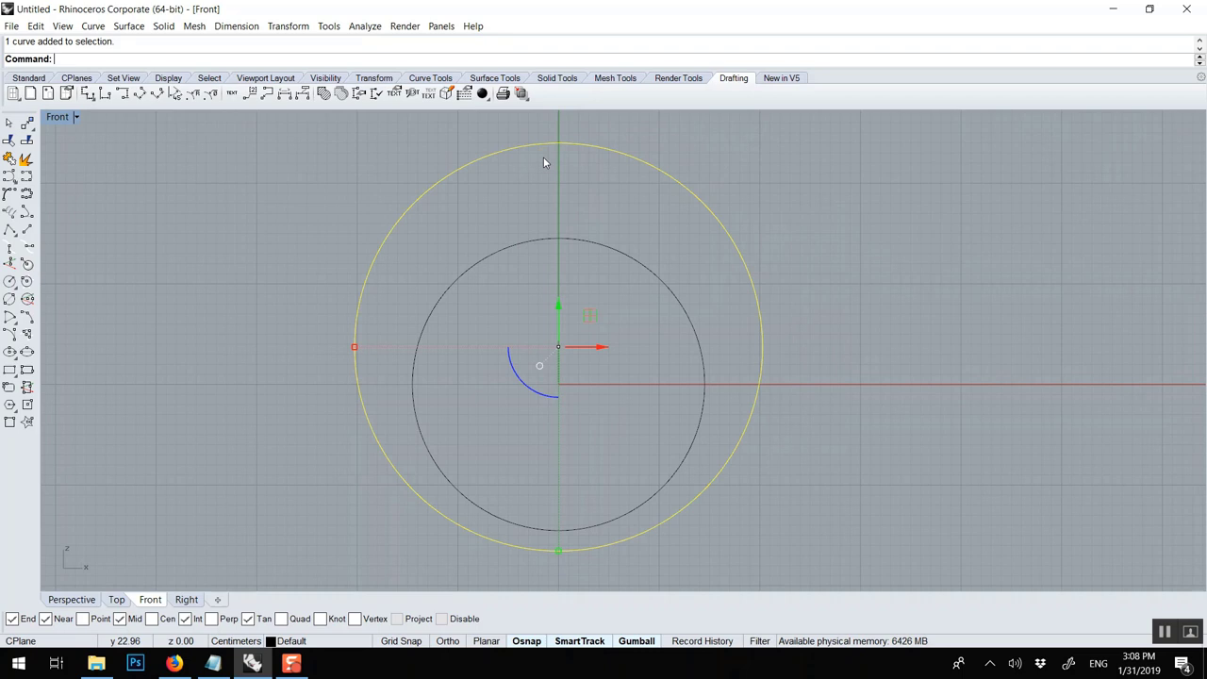
drag(559, 304, 550, 348)
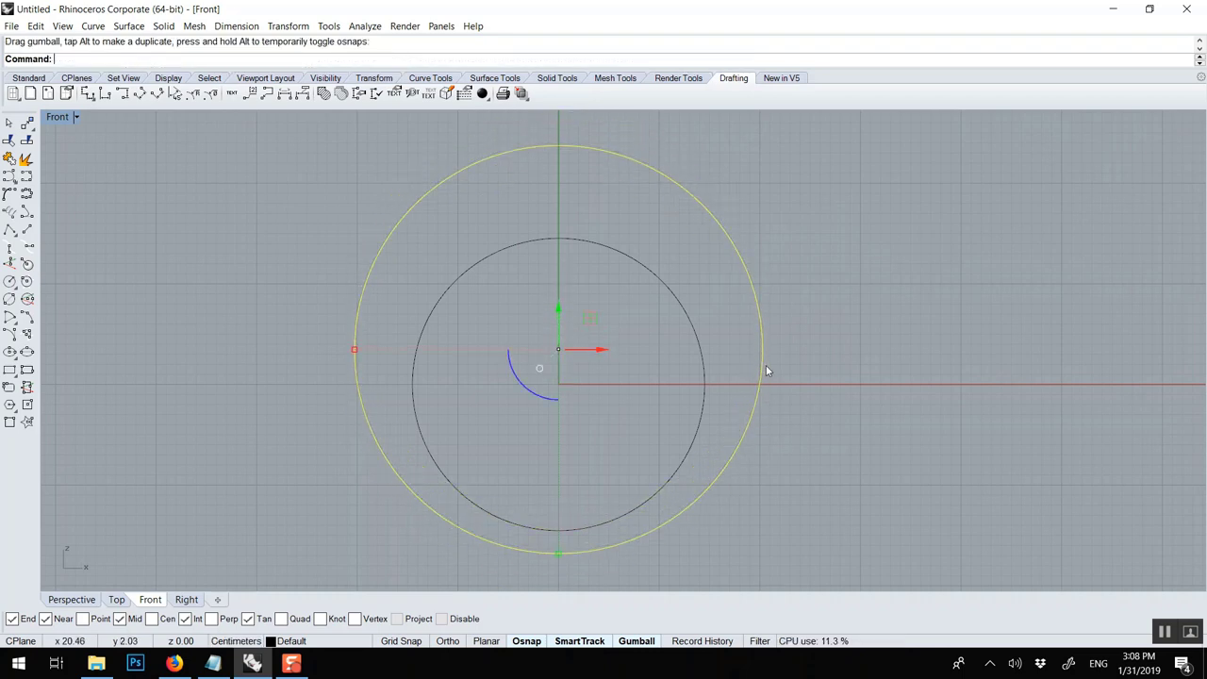
click(797, 430)
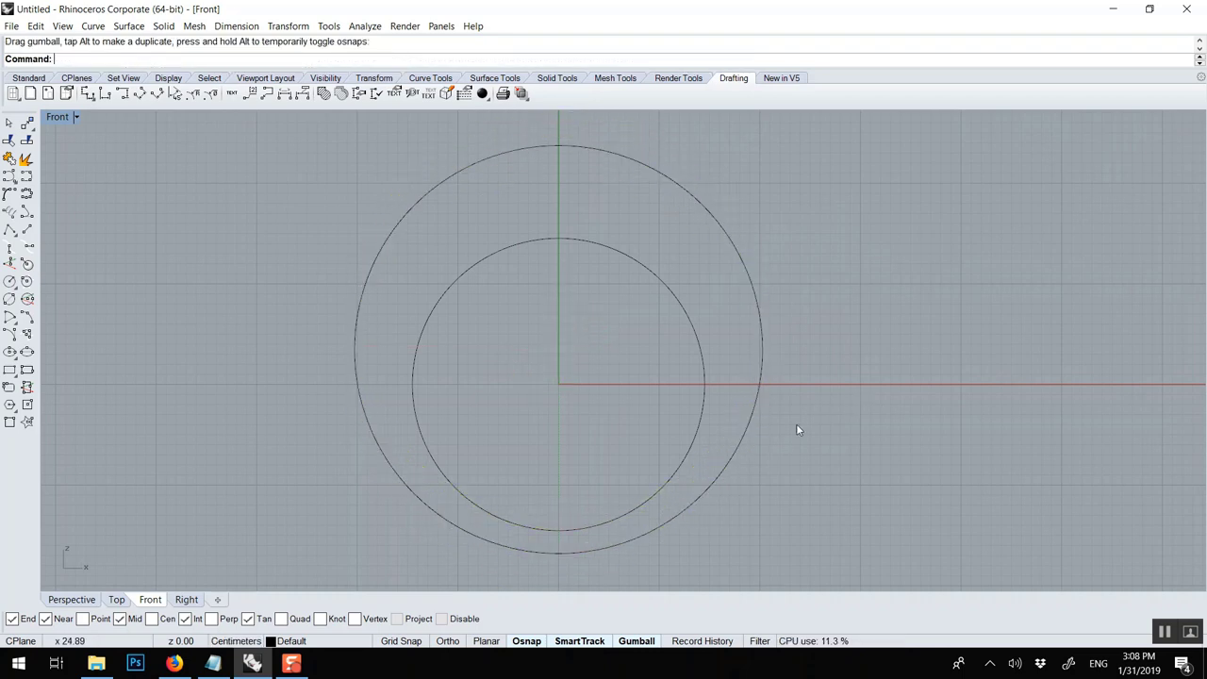
click(523, 152)
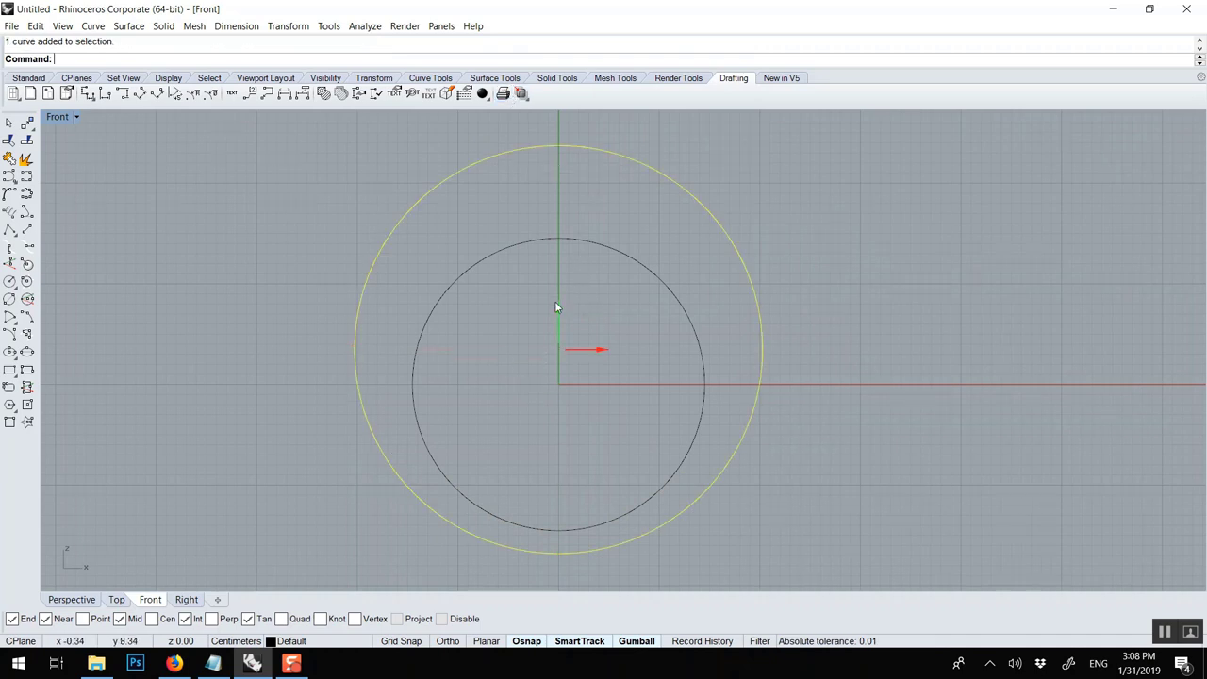
mouse_move(558, 349)
mouse_down()
mouse_move(553, 305)
mouse_move(558, 367)
mouse_move(559, 354)
mouse_up()
Zoom in and draw a small circle inside the ring band at lower right
click(219, 221)
scroll(492, 367, up, 2)
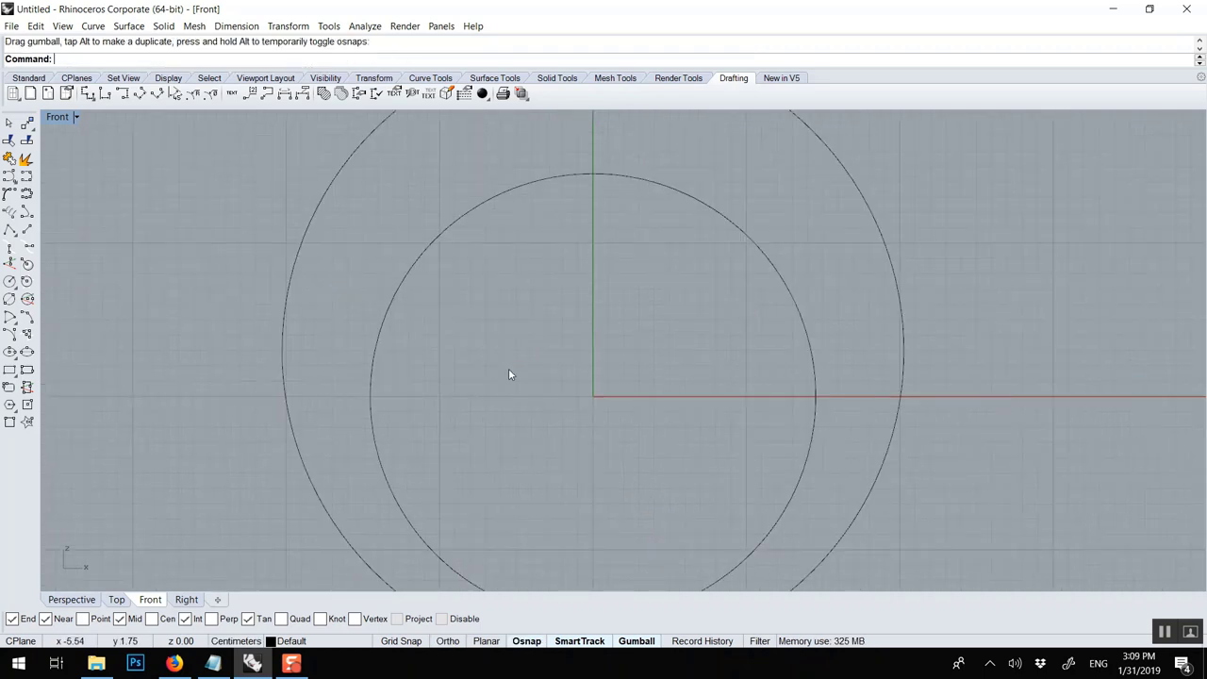
right_drag(509, 374, 513, 289)
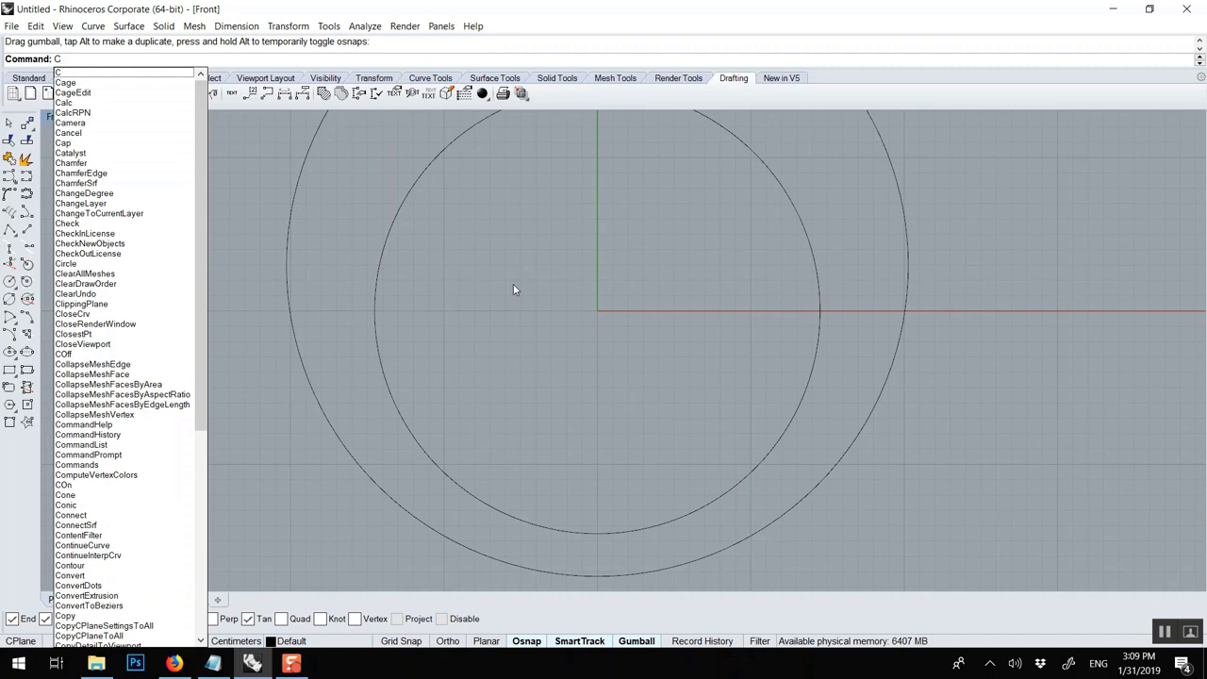
key(Return)
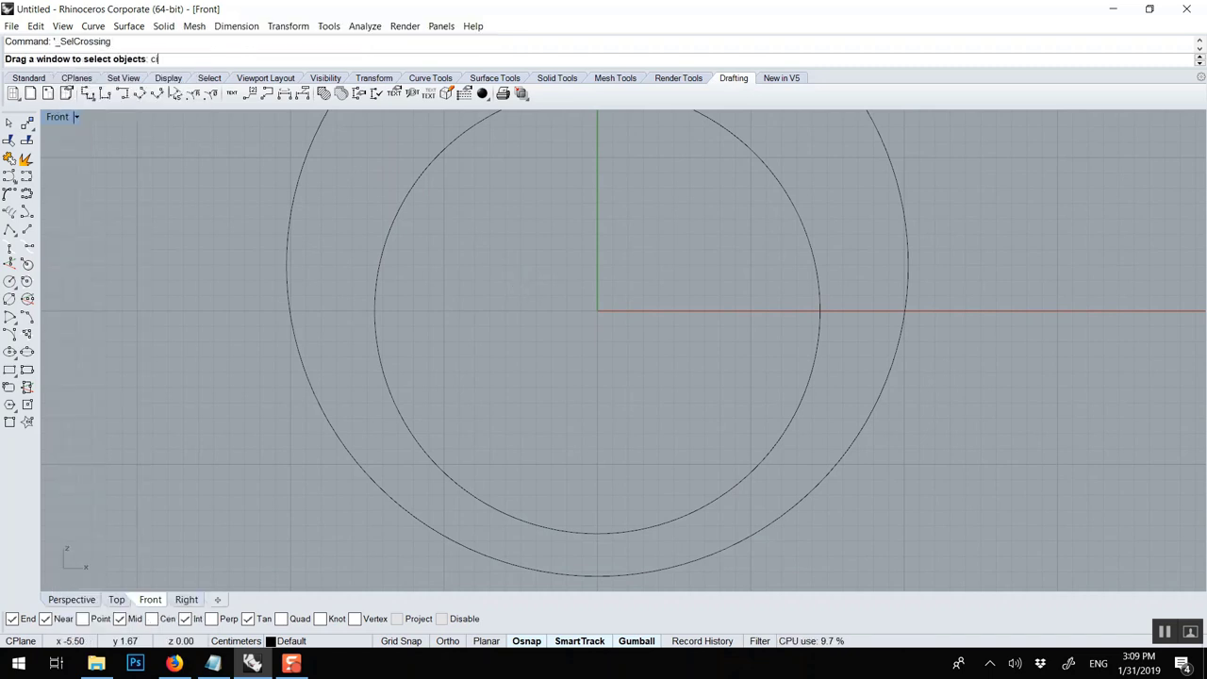
key(Escape)
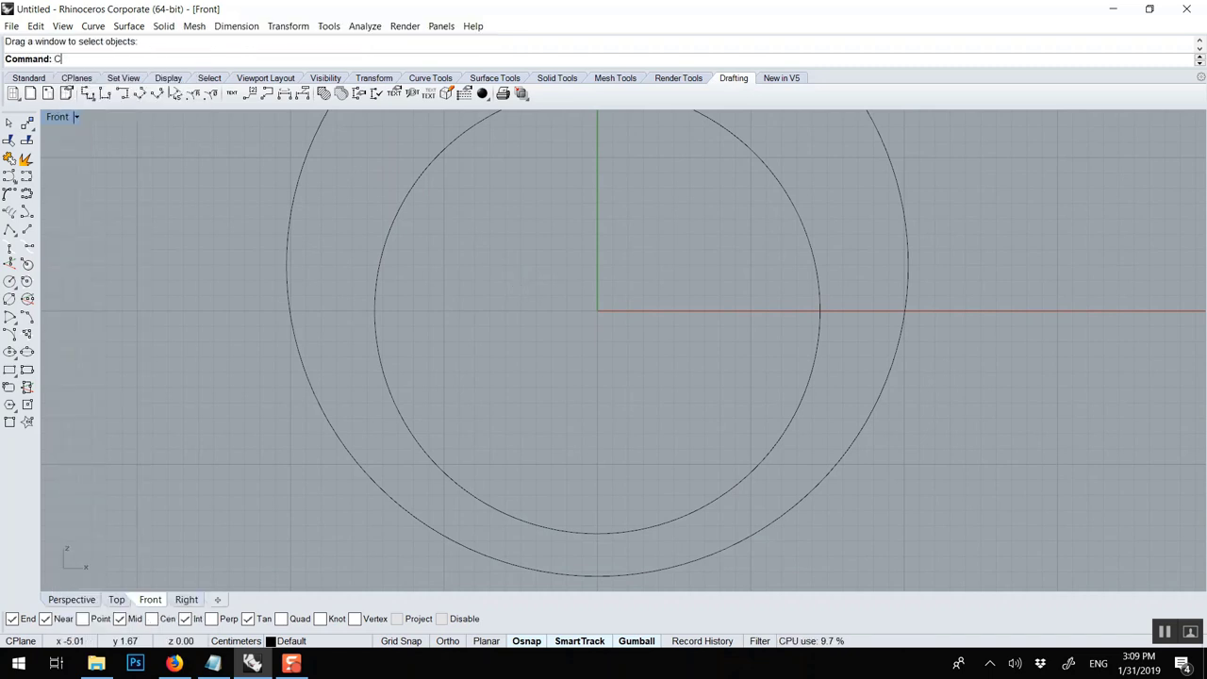
key(Return)
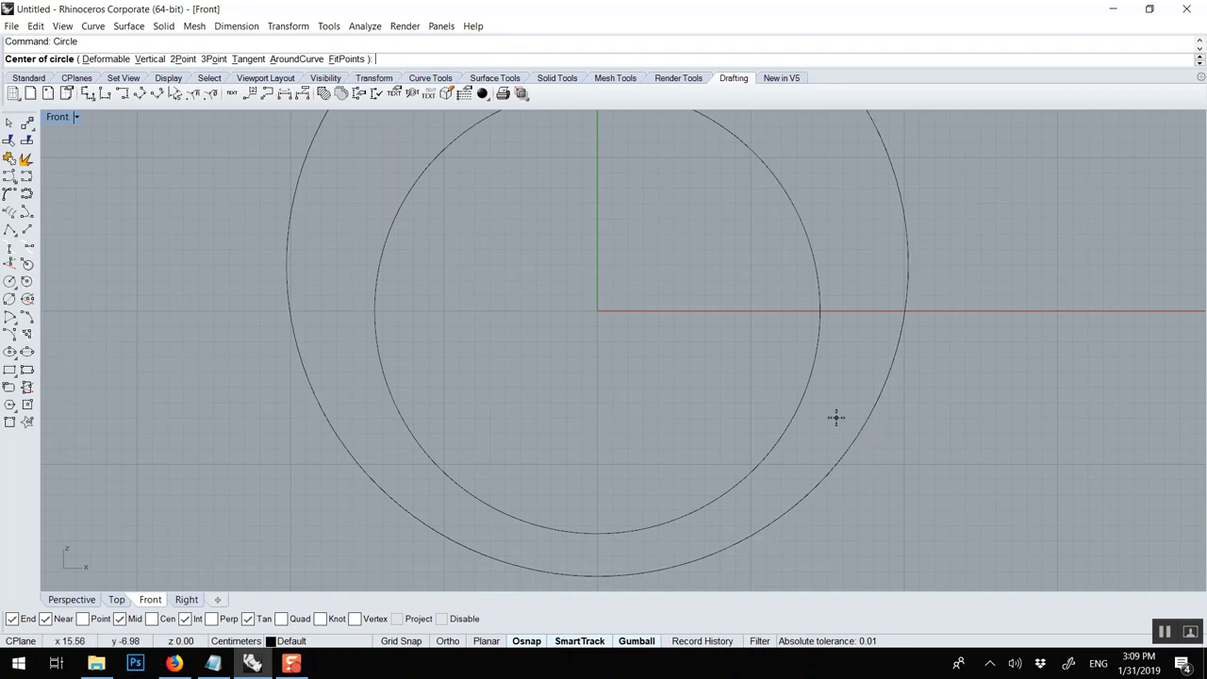
click(835, 418)
click(833, 400)
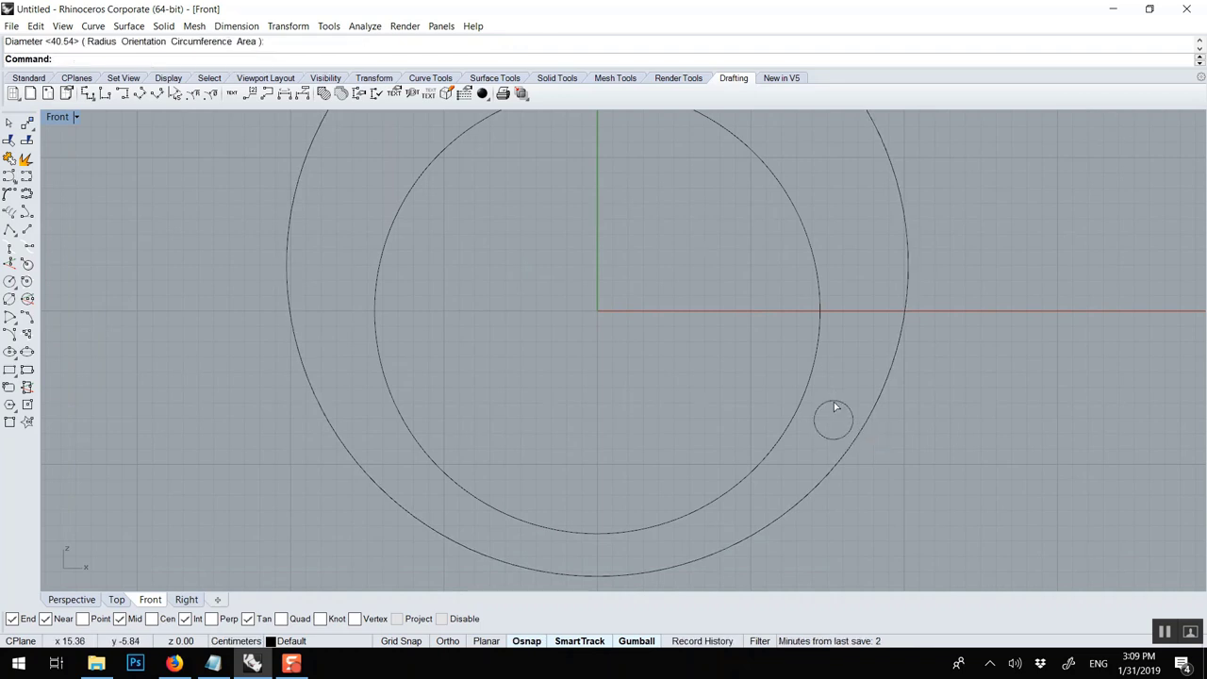
Make a smaller scaled copy of the small circle beside it in the band
click(834, 404)
drag(864, 385, 769, 480)
click(697, 421)
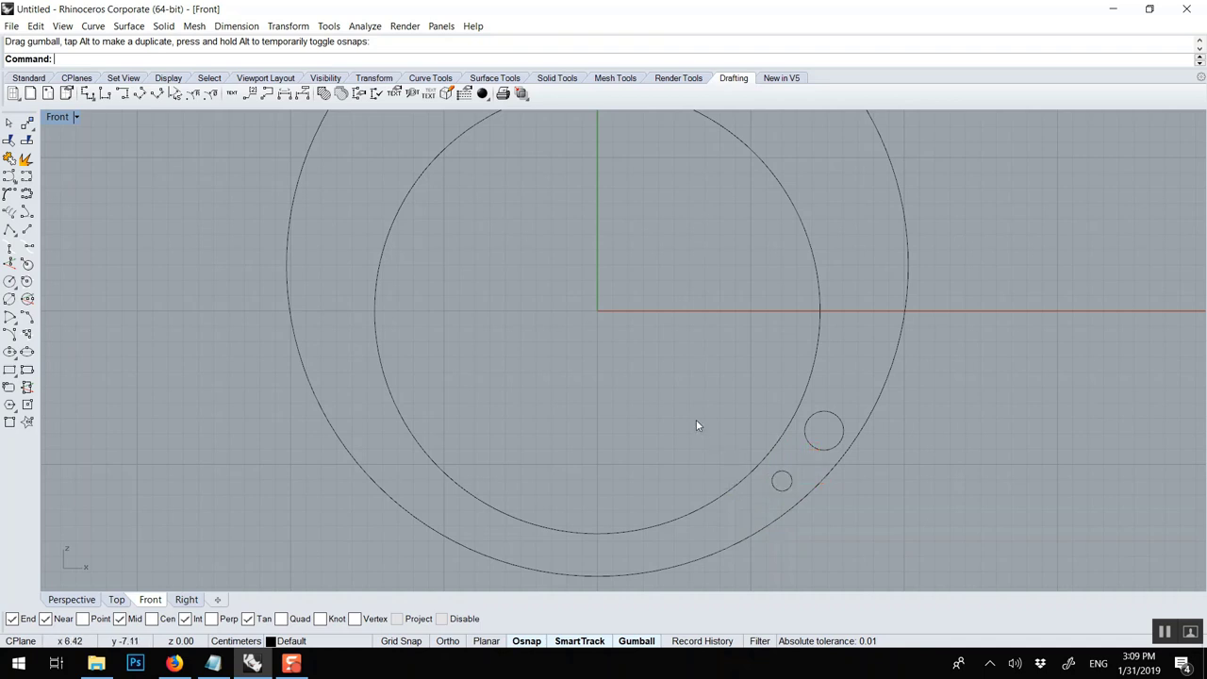
scroll(694, 420, down, 3)
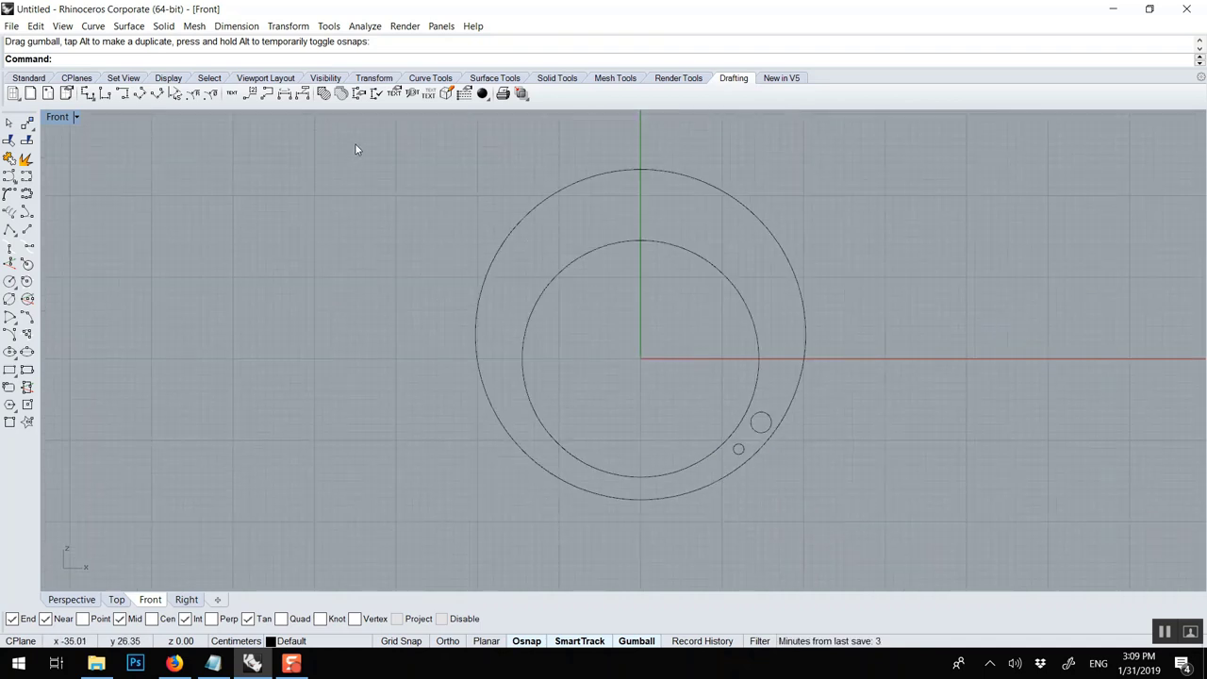
Extrude all four circles with ExtrudeCrv, BothSides and Solid, into a holed ring
drag(355, 149, 895, 533)
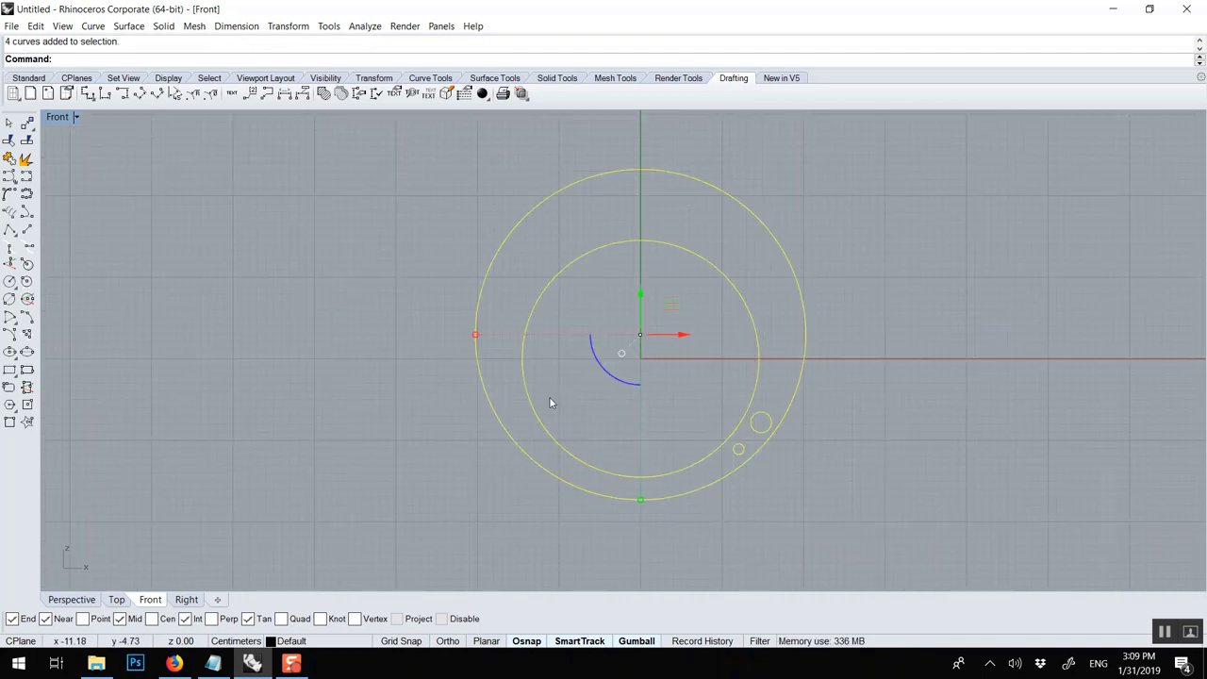
text(ExtractIsocurve)
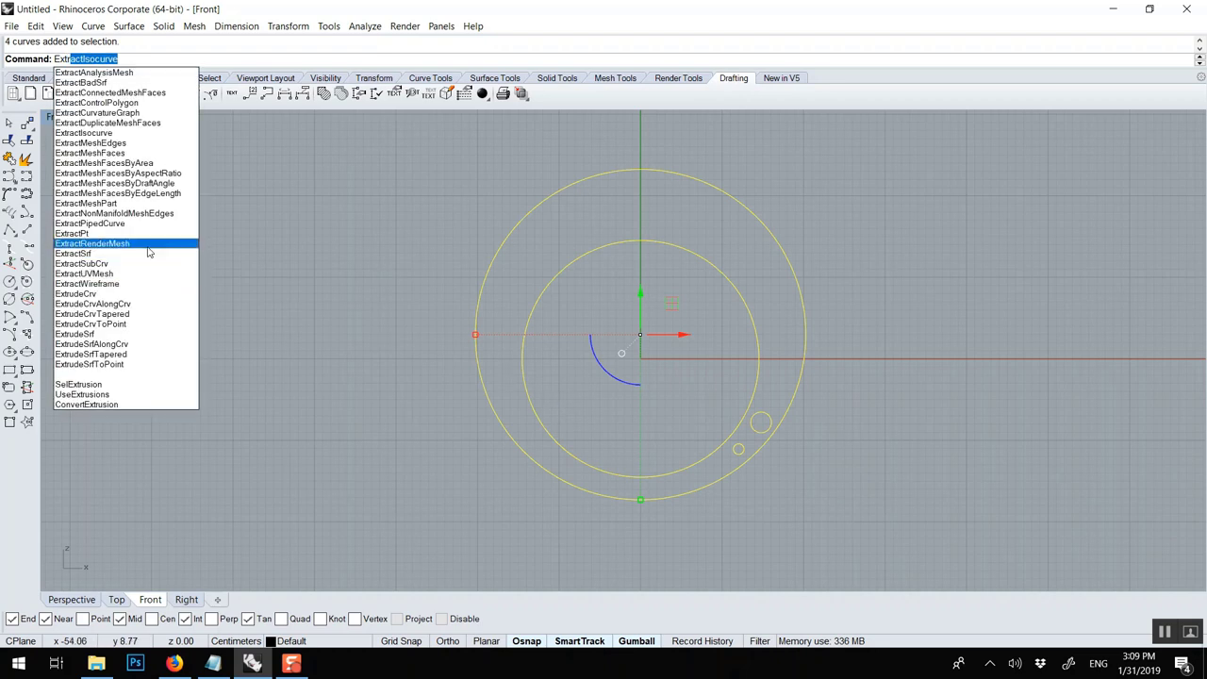
click(127, 293)
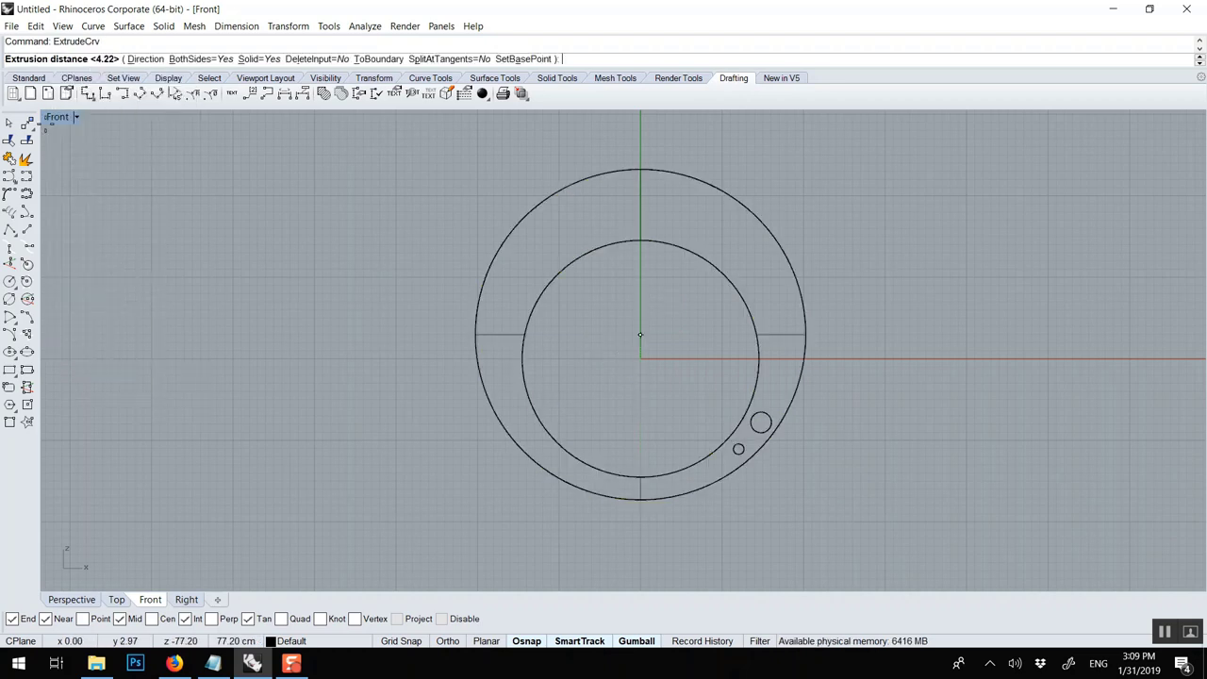
double_click(55, 118)
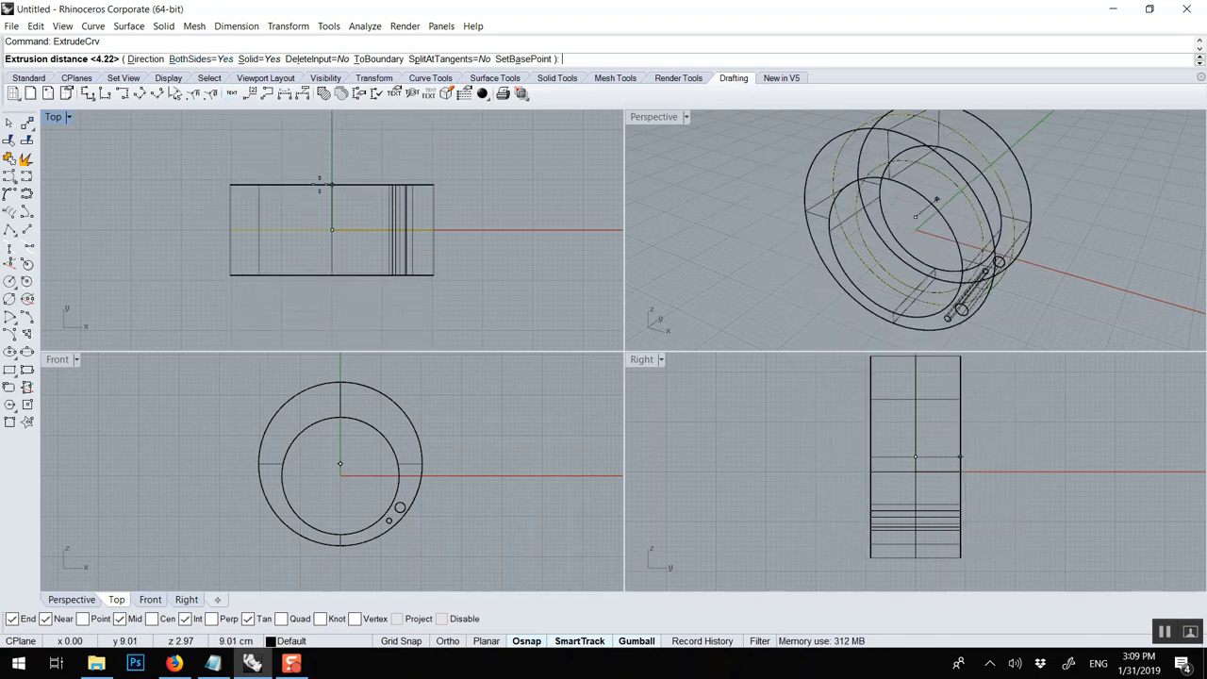
click(318, 186)
Set the Perspective viewport to Shaded display
click(674, 213)
click(669, 126)
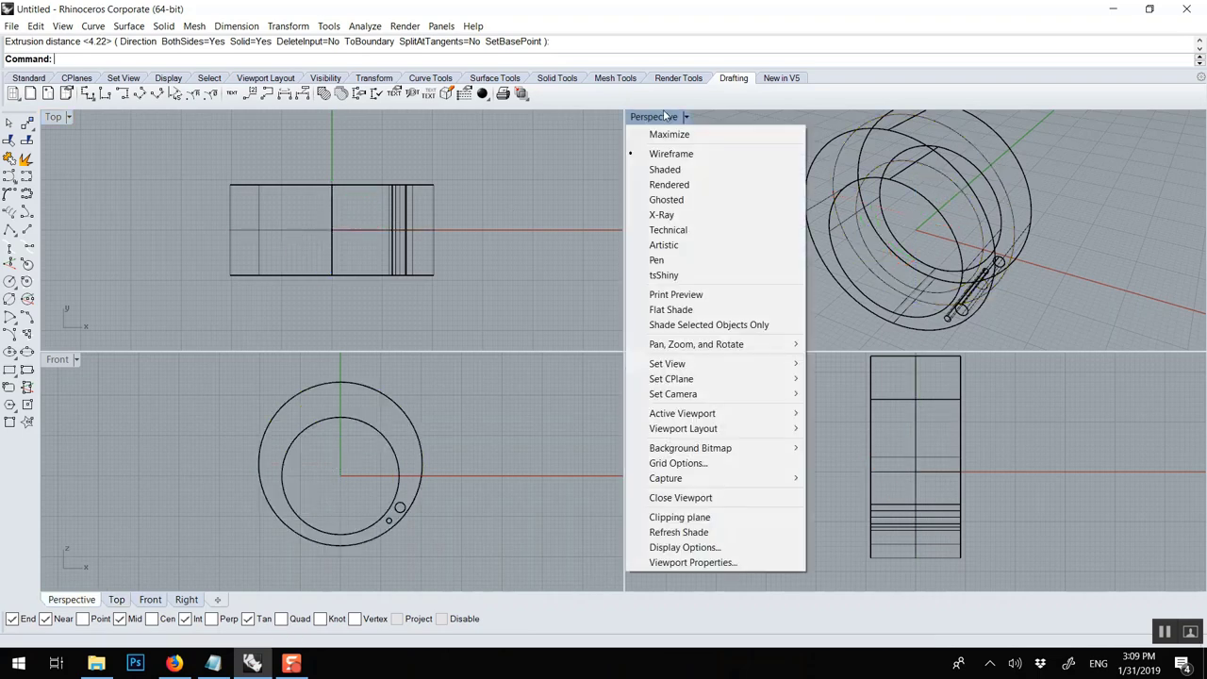
click(759, 167)
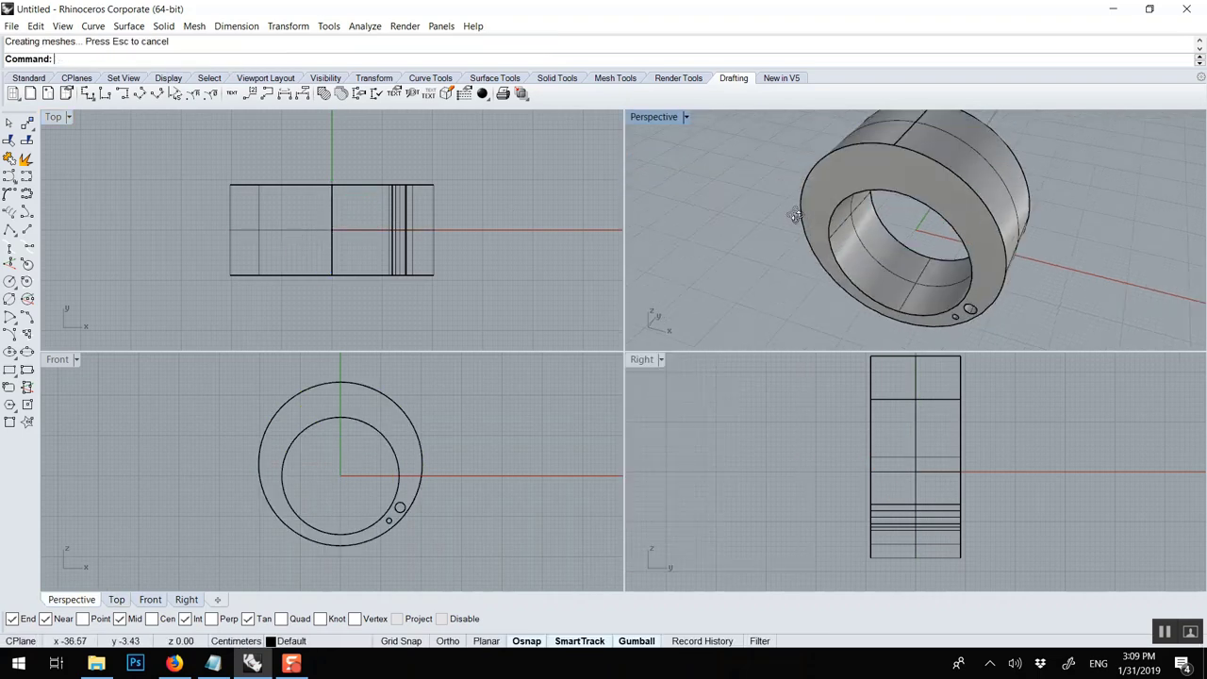
Start a control-point curve left of the ring, Osnap off, placing wavy points along its lower edge
click(9, 176)
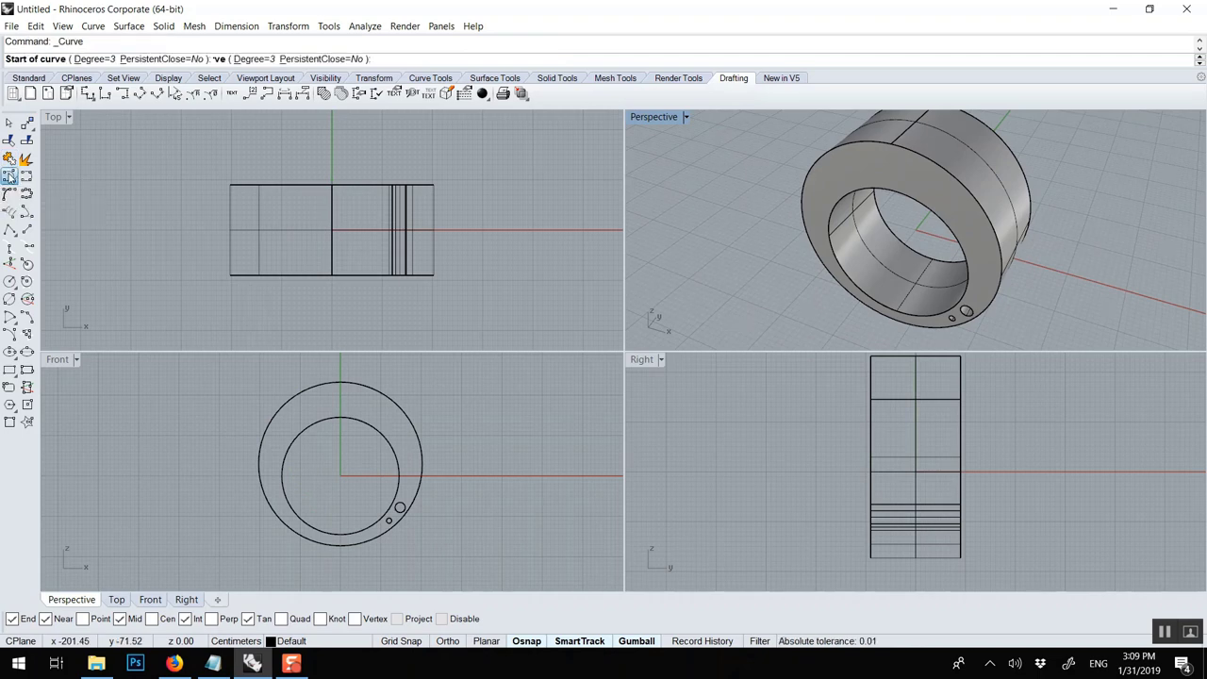
click(174, 273)
click(194, 256)
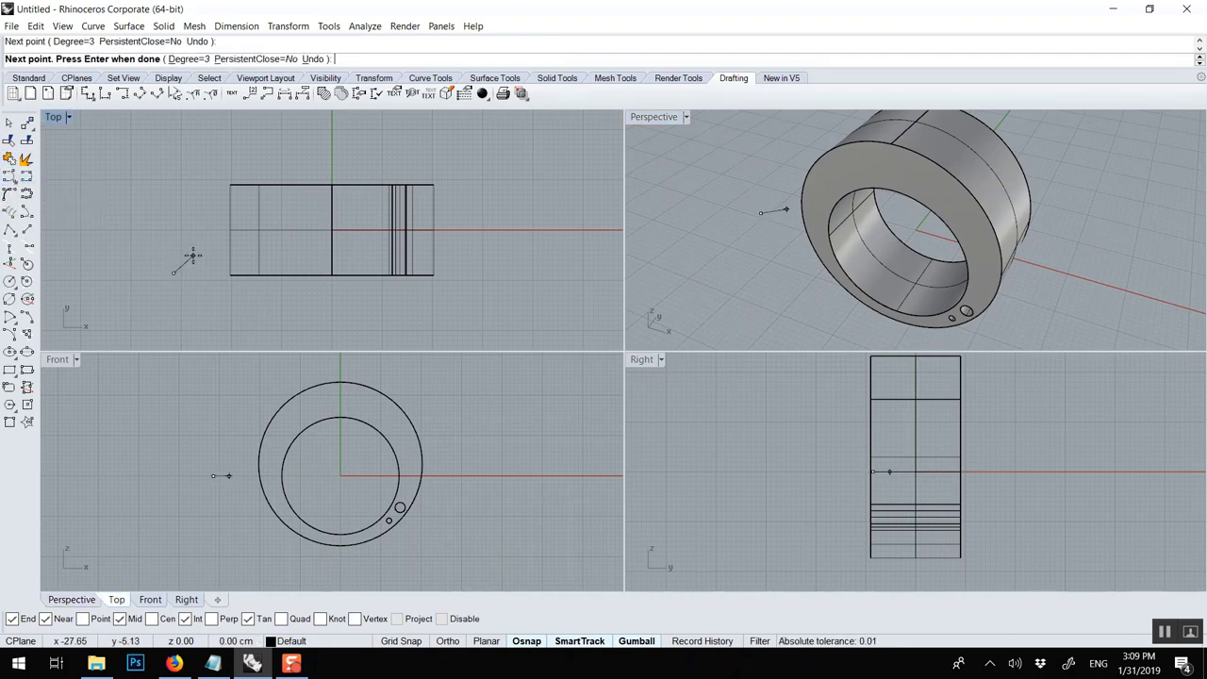
key(alt)
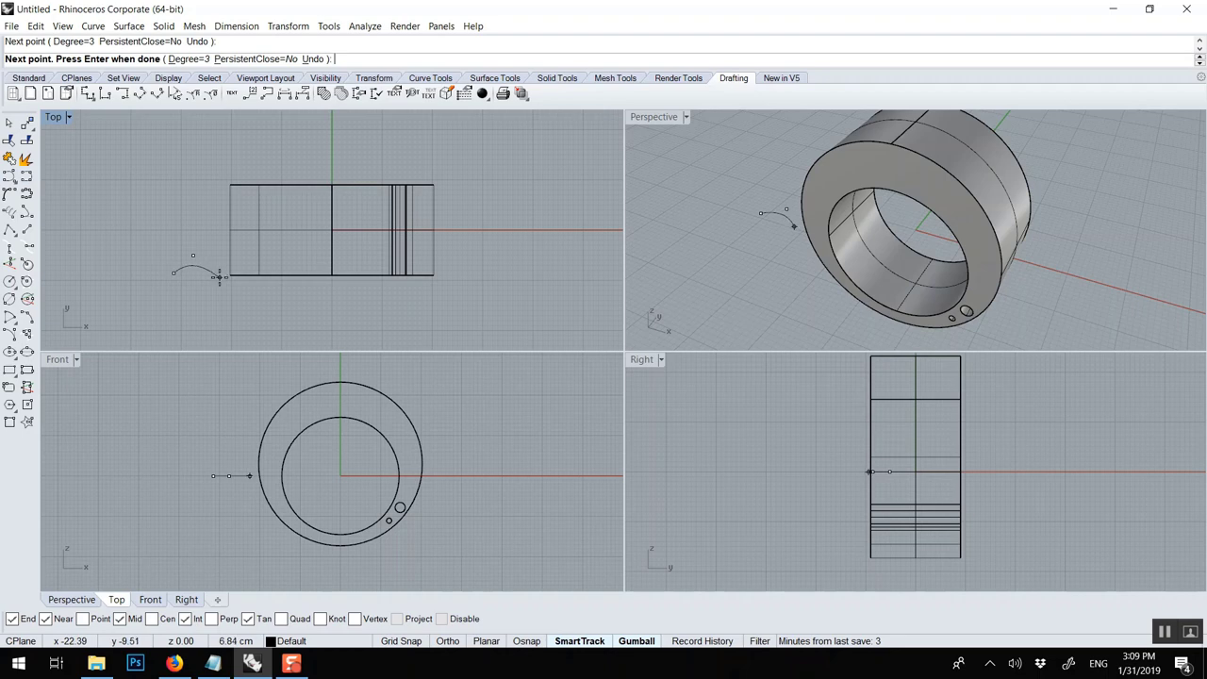
click(219, 276)
click(246, 267)
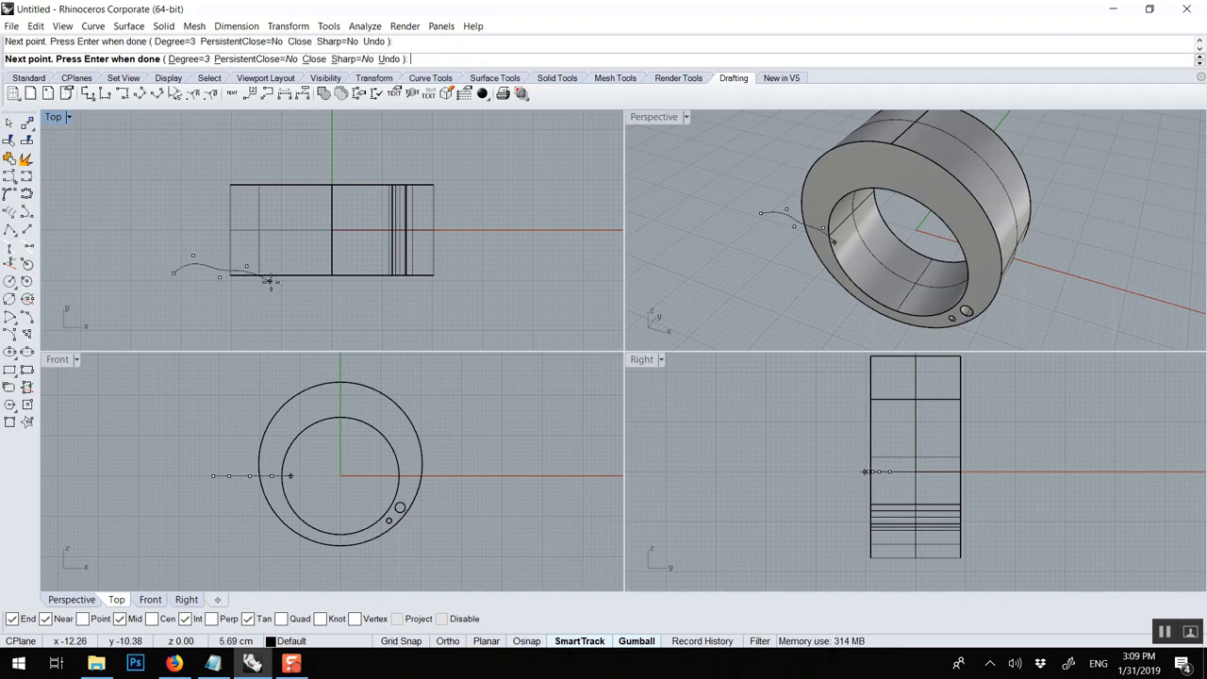
scroll(294, 283, up, 3)
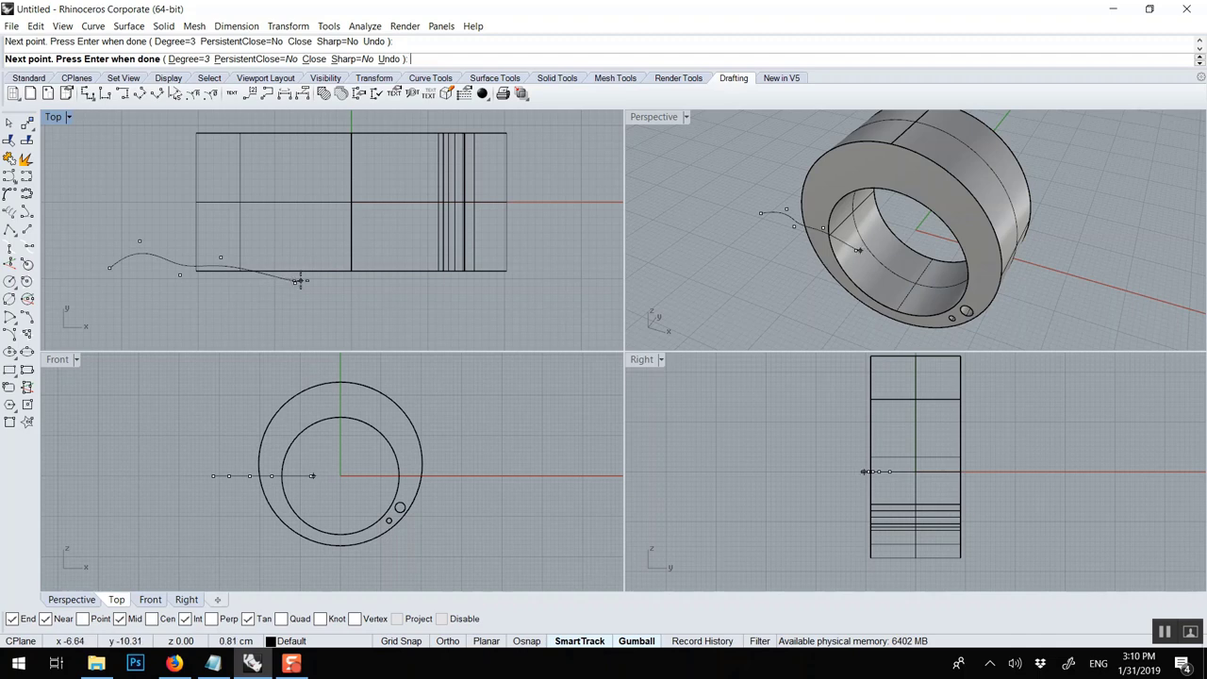
click(300, 281)
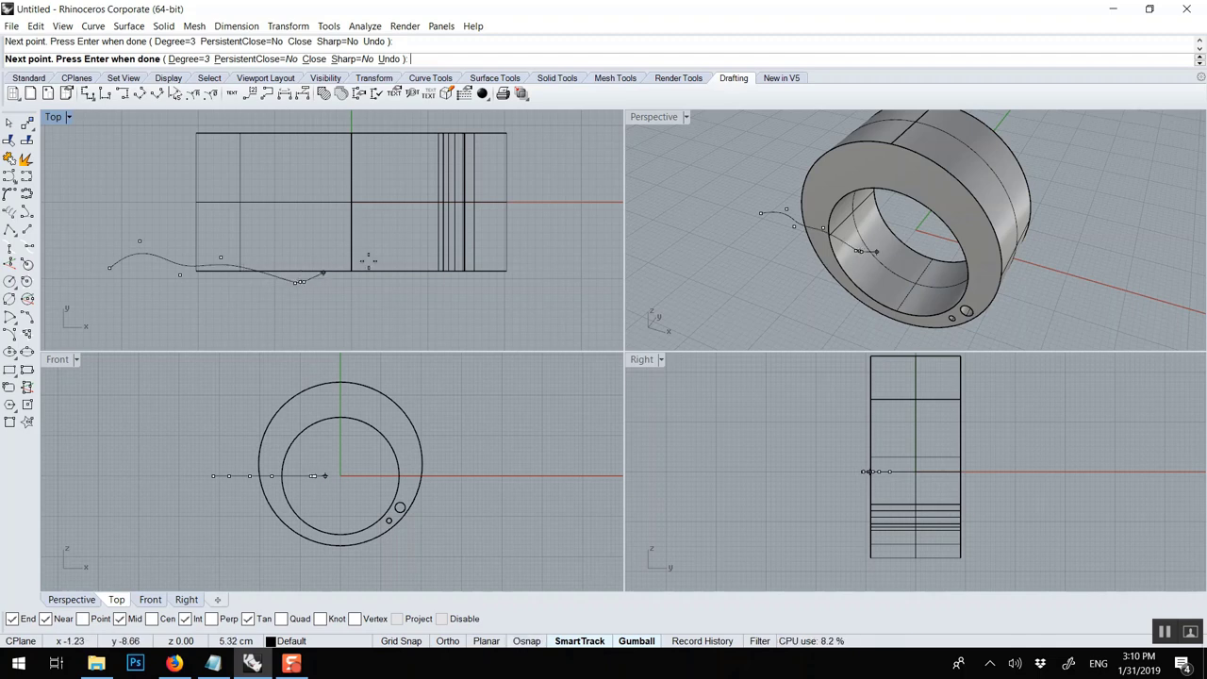
click(418, 255)
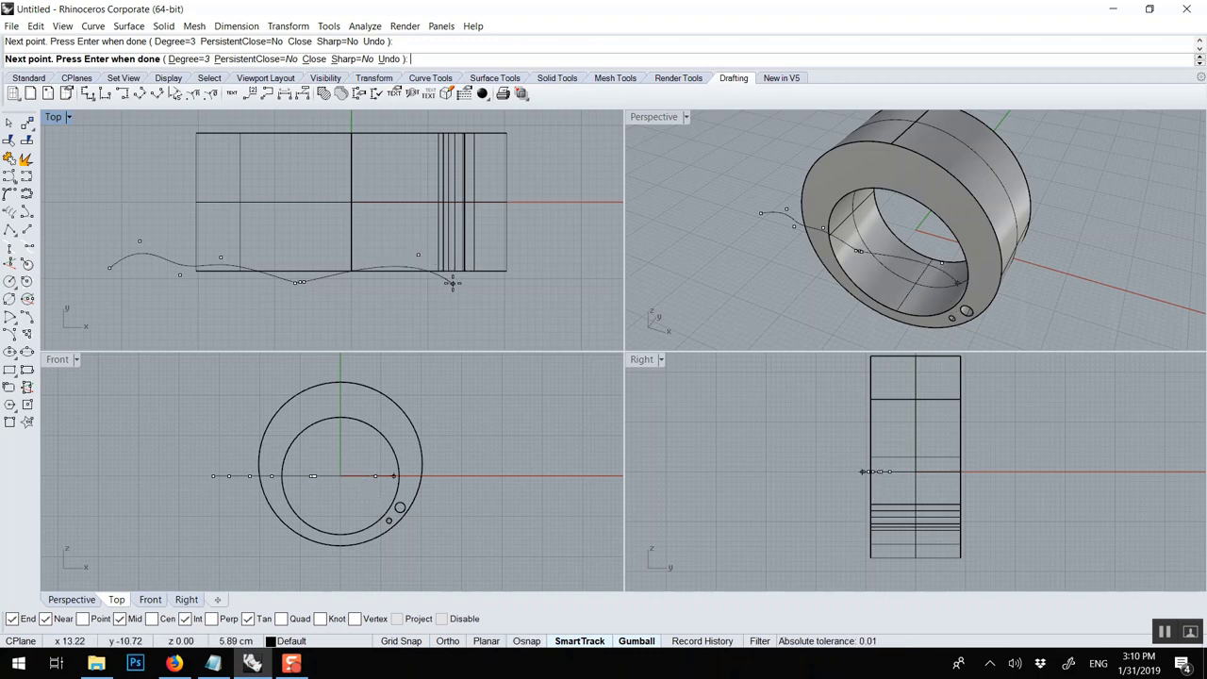
Continue the wavy curve past the ring's right side and back along the bottom, closing it at the start
click(453, 283)
click(486, 263)
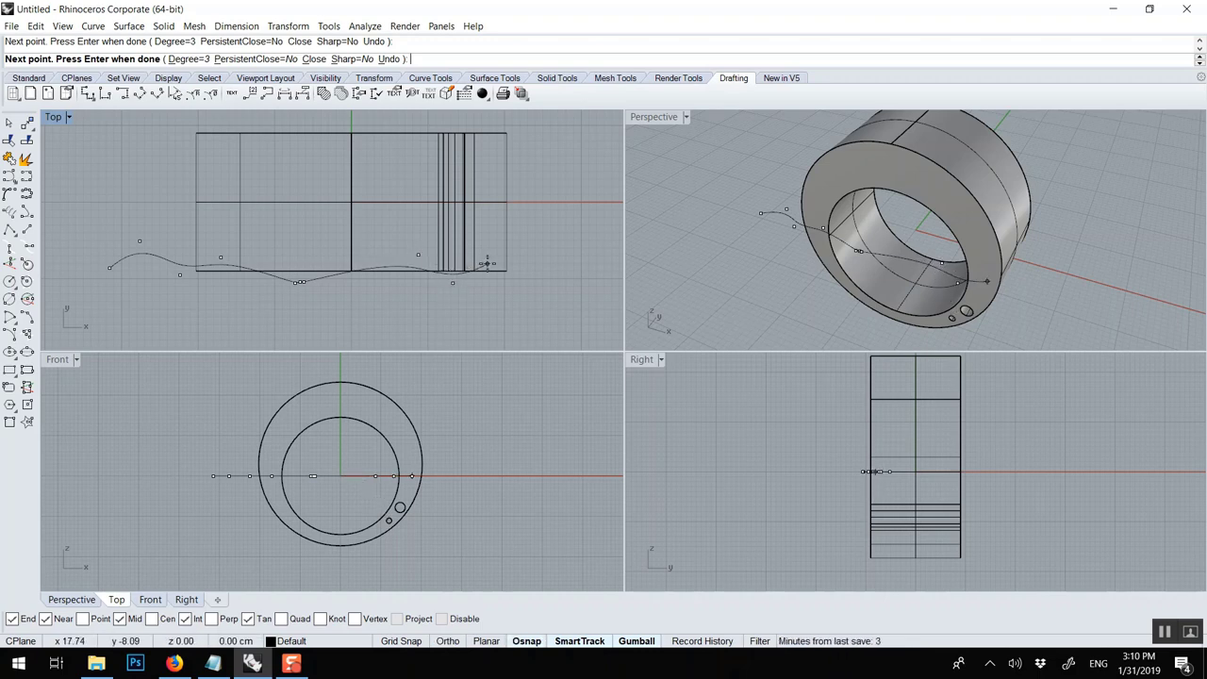
click(562, 275)
click(569, 324)
right_drag(569, 323, 585, 261)
click(550, 307)
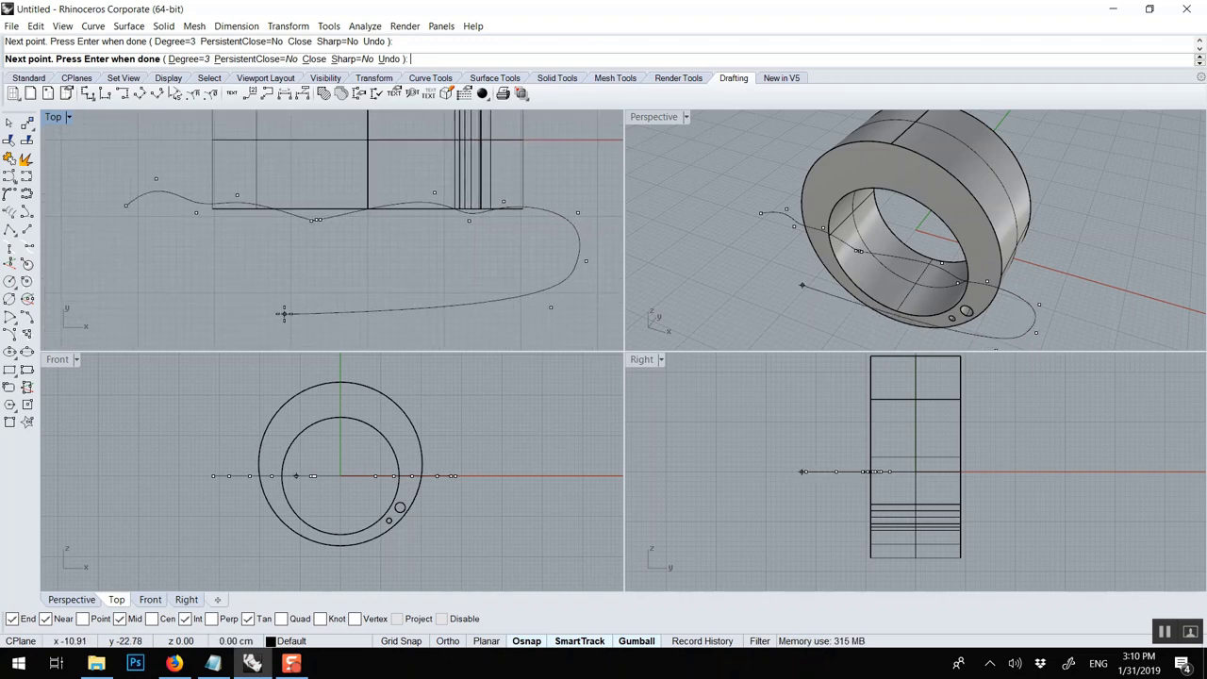
click(284, 313)
click(151, 297)
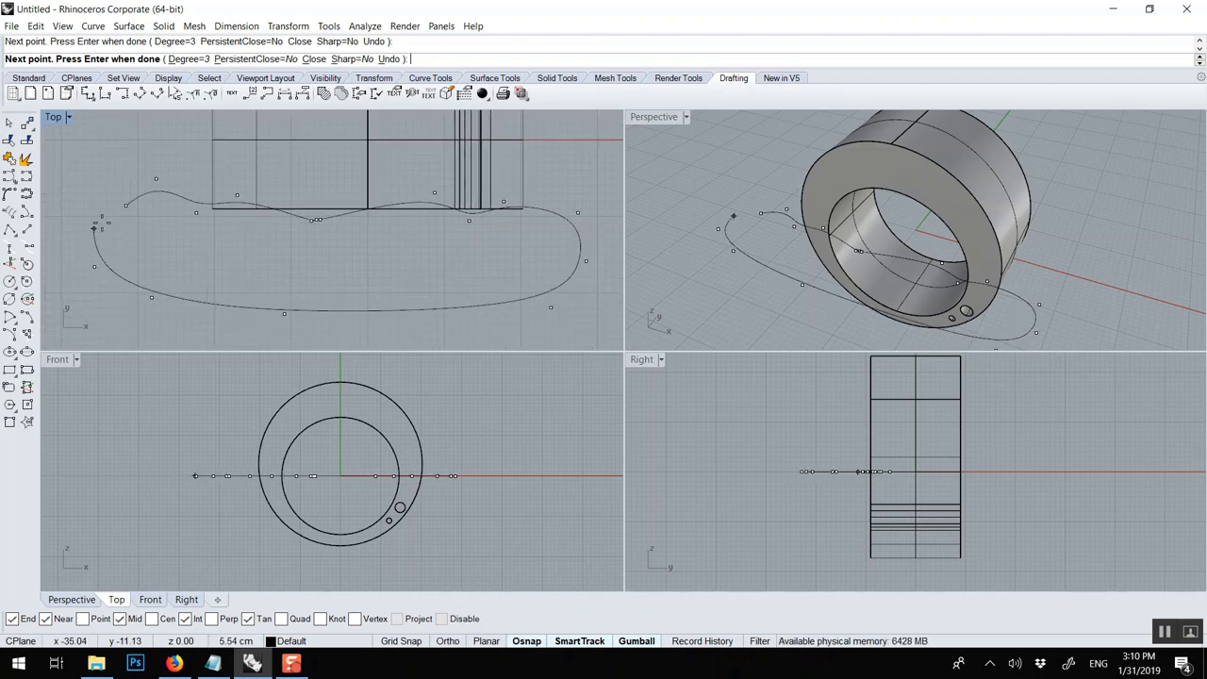
click(124, 207)
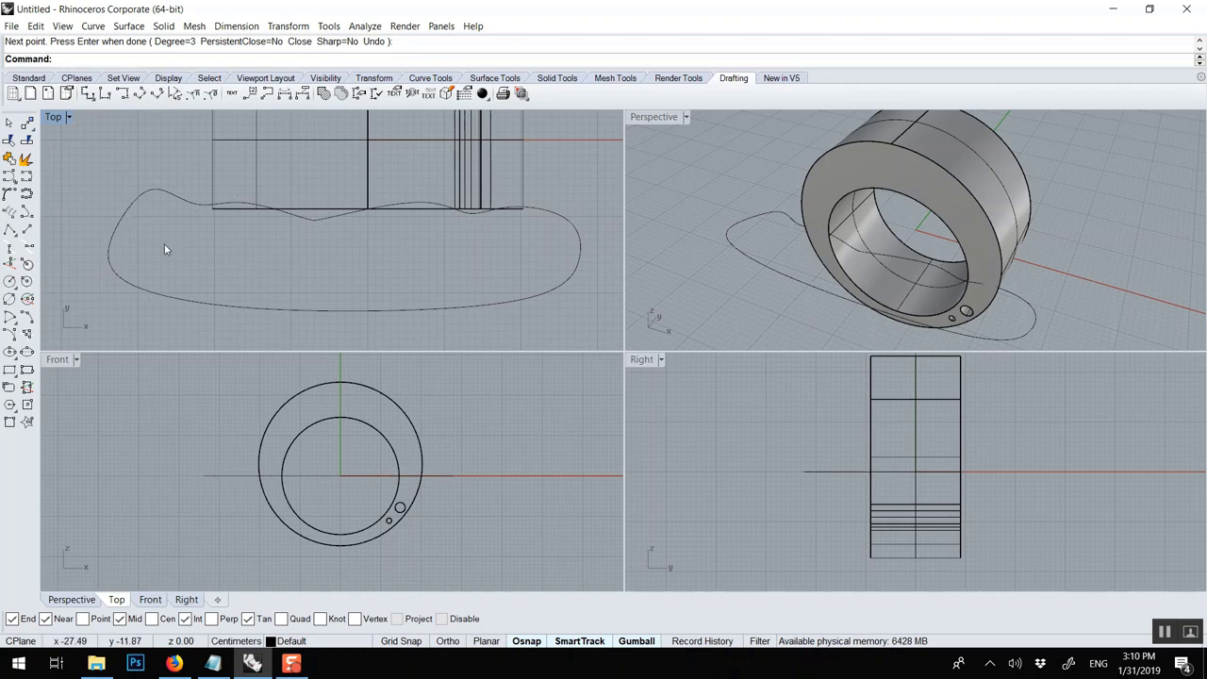
Try moving one of the closed curve's control points, then undo the edit
click(239, 309)
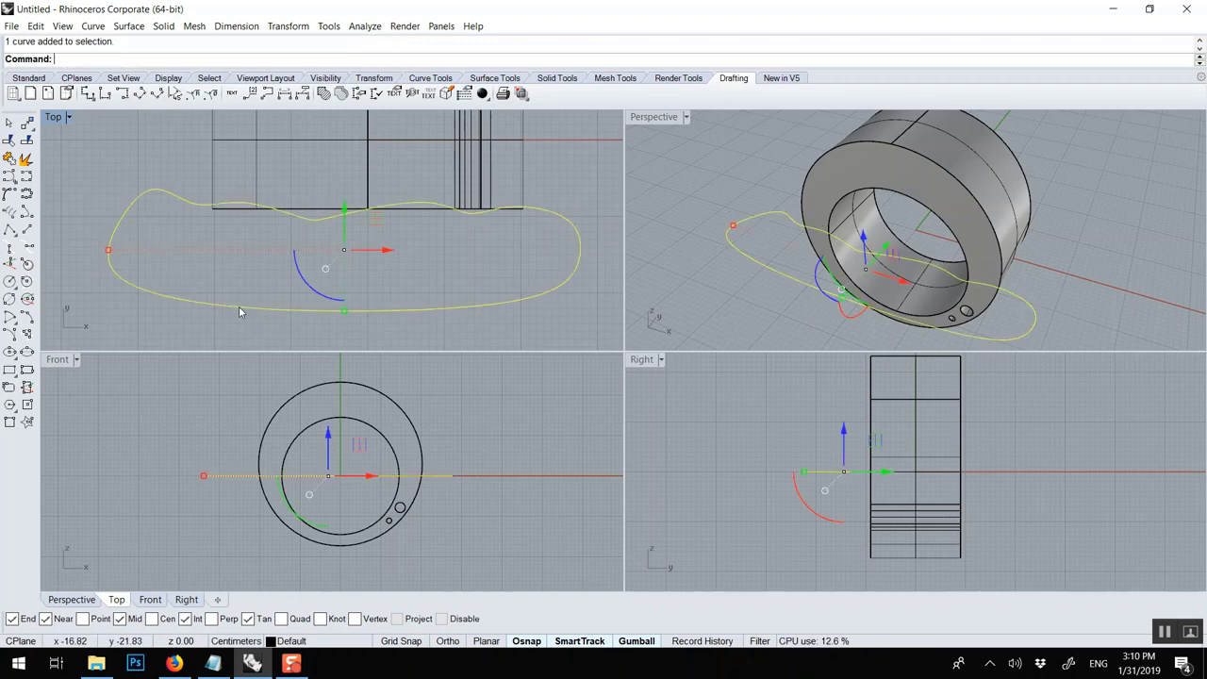
key(F10)
click(155, 181)
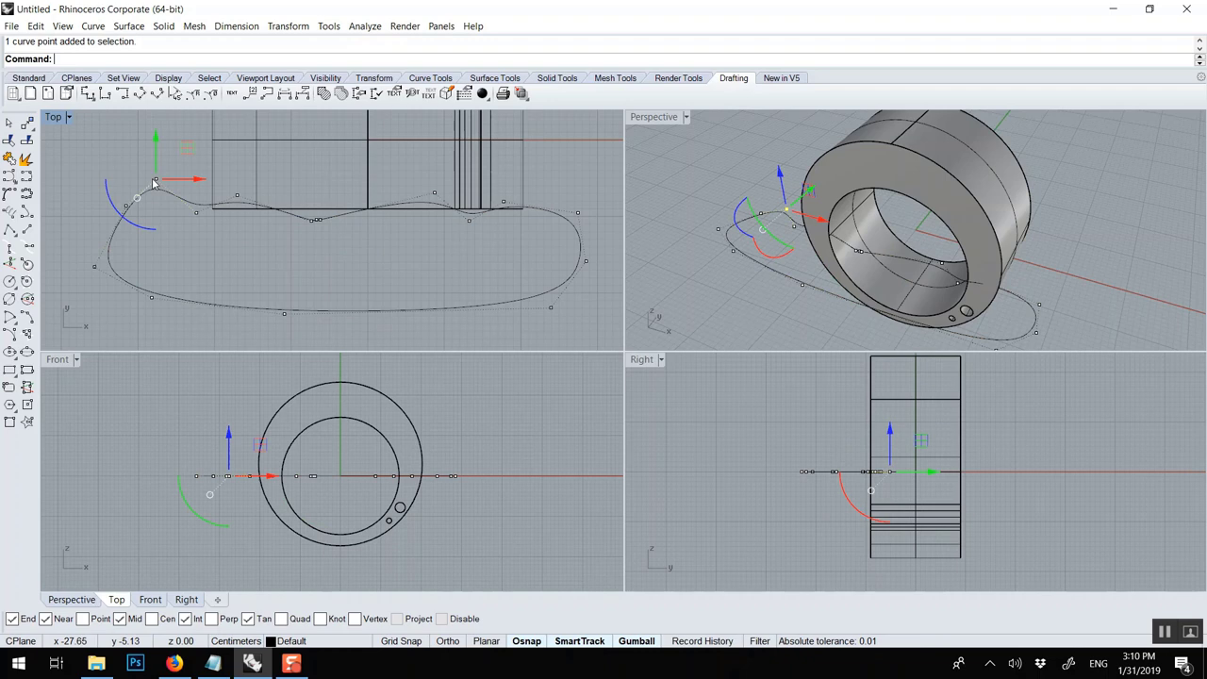
drag(196, 152, 175, 178)
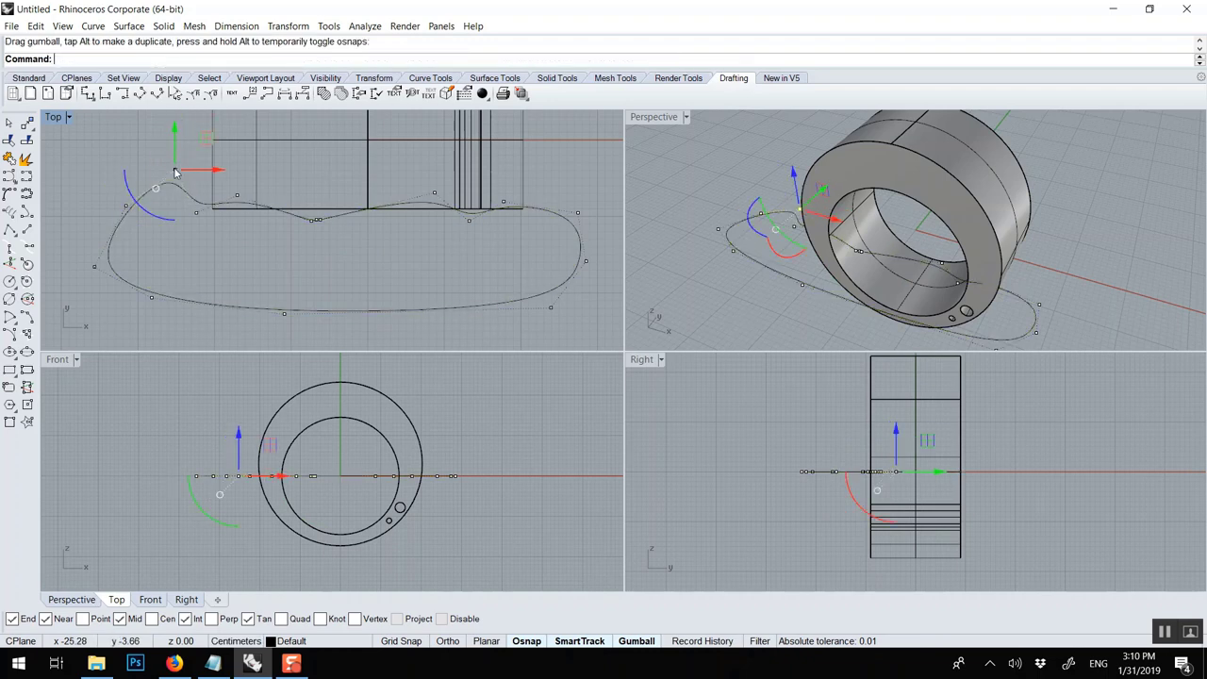
key(ctrl+z)
key(Escape)
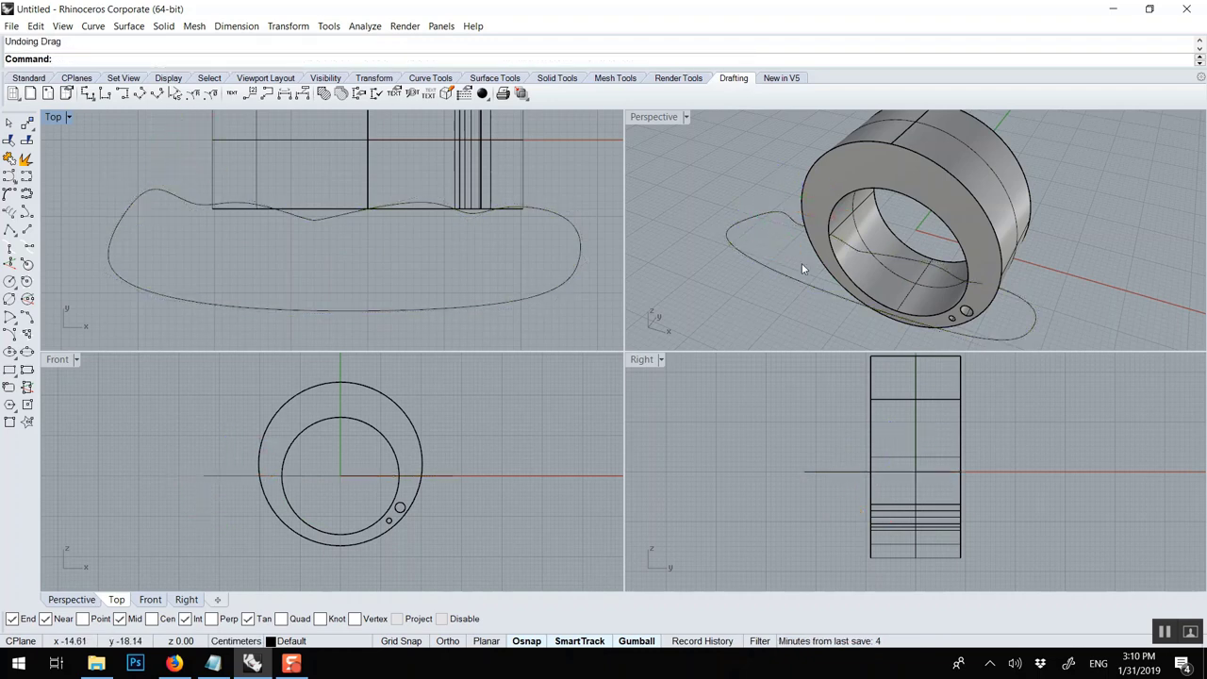
Lift the curve level with the ring's top, nudge it along Y, and maximize Perspective
click(741, 251)
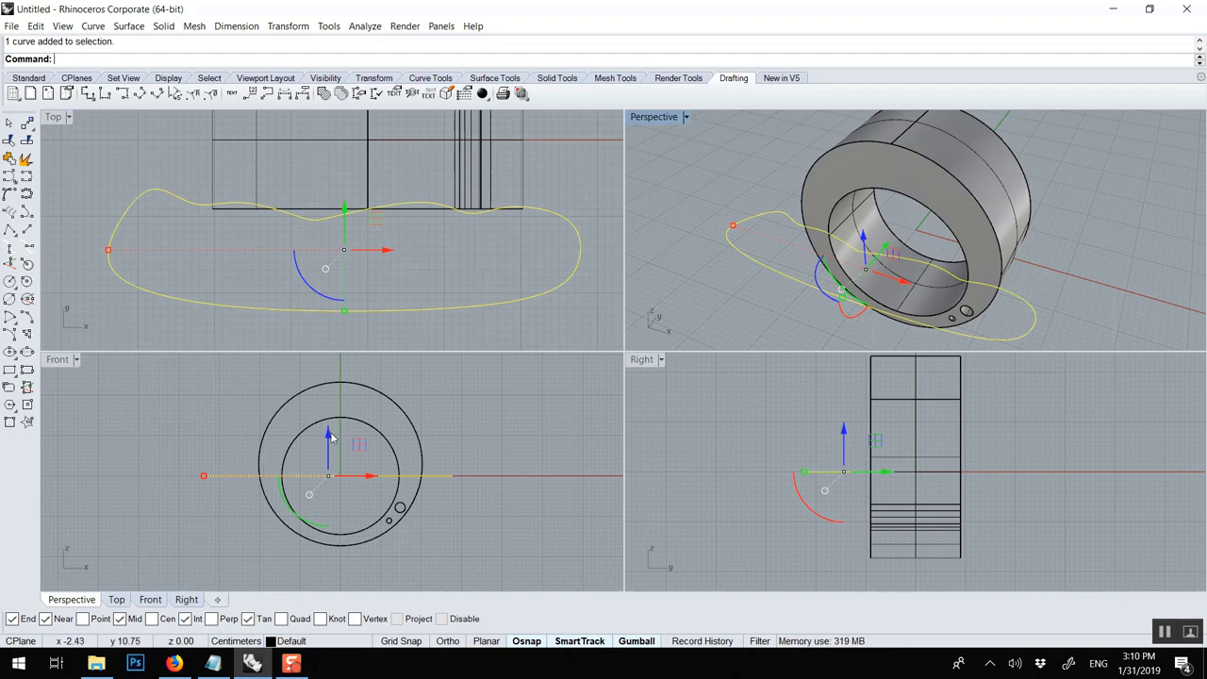
drag(330, 436, 322, 377)
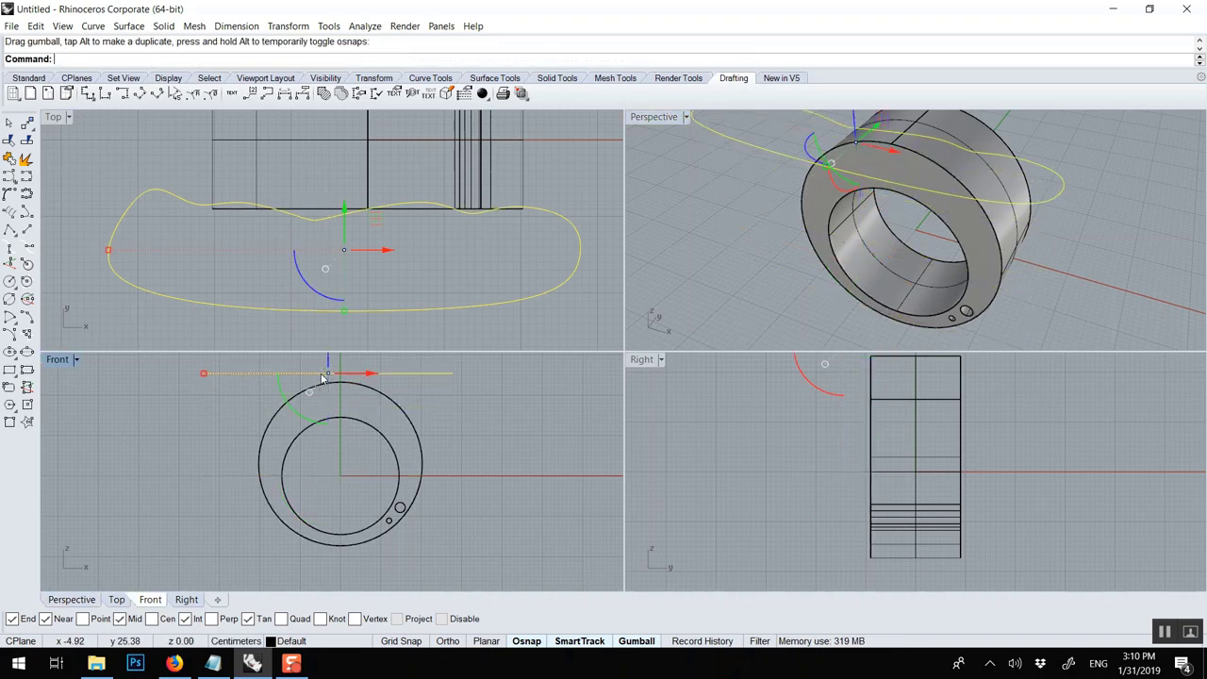
click(657, 114)
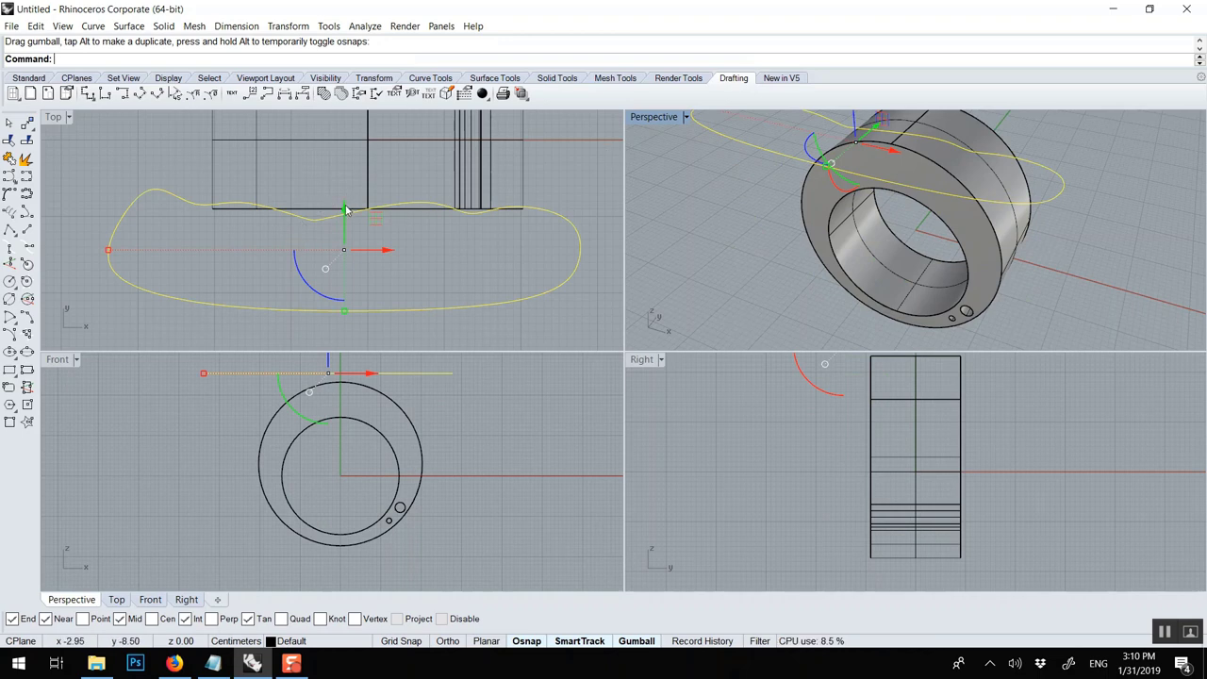
mouse_move(346, 210)
mouse_down()
mouse_move(345, 185)
mouse_move(344, 232)
mouse_up()
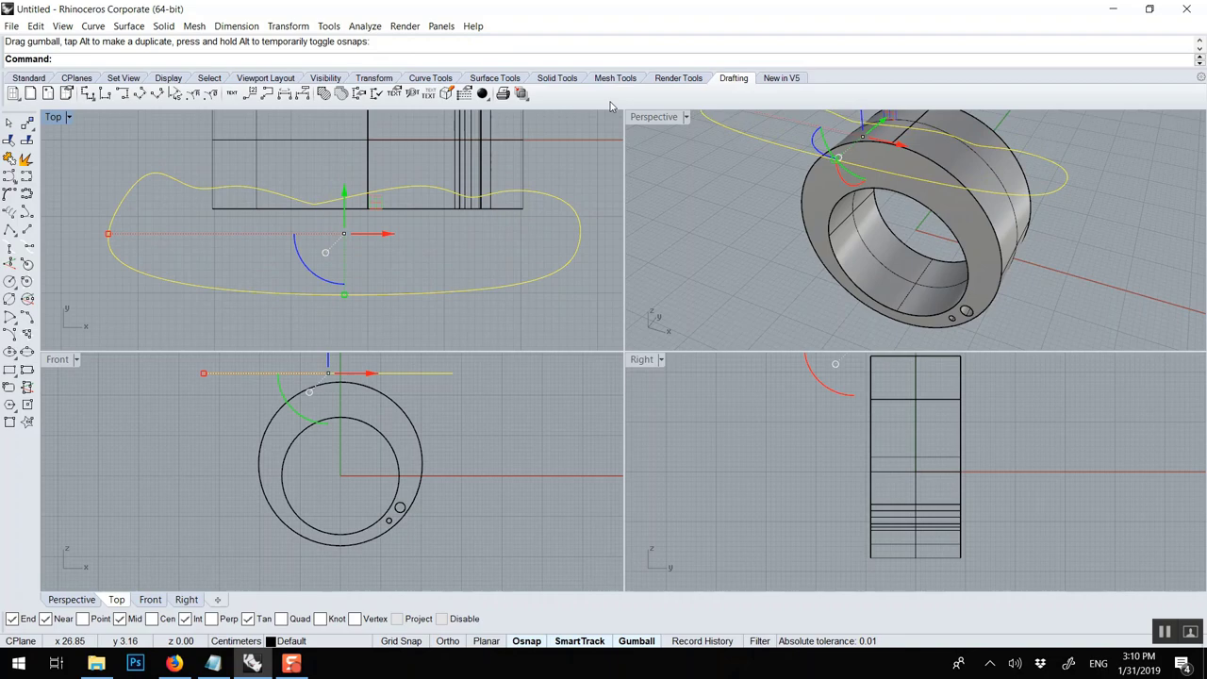
double_click(637, 119)
Extrude the wavy curve downward one-sided (BothSides=No, Solid=Yes) into a block through the ring
text(Ex)
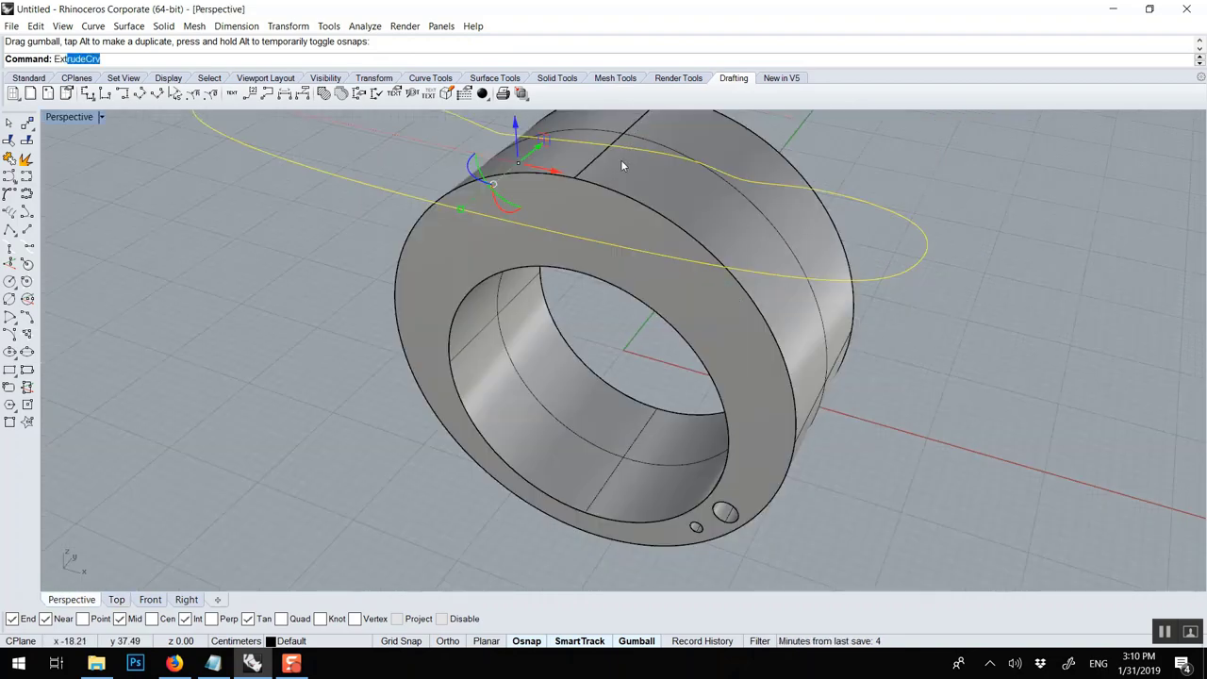
key(Return)
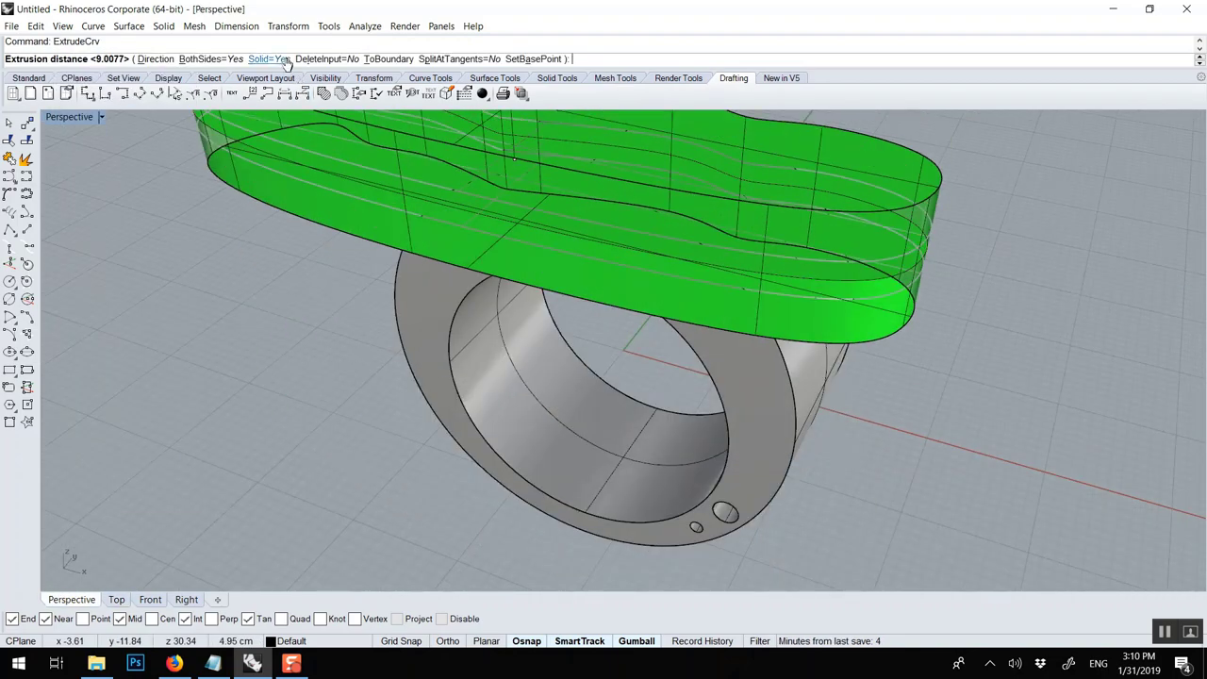
click(230, 62)
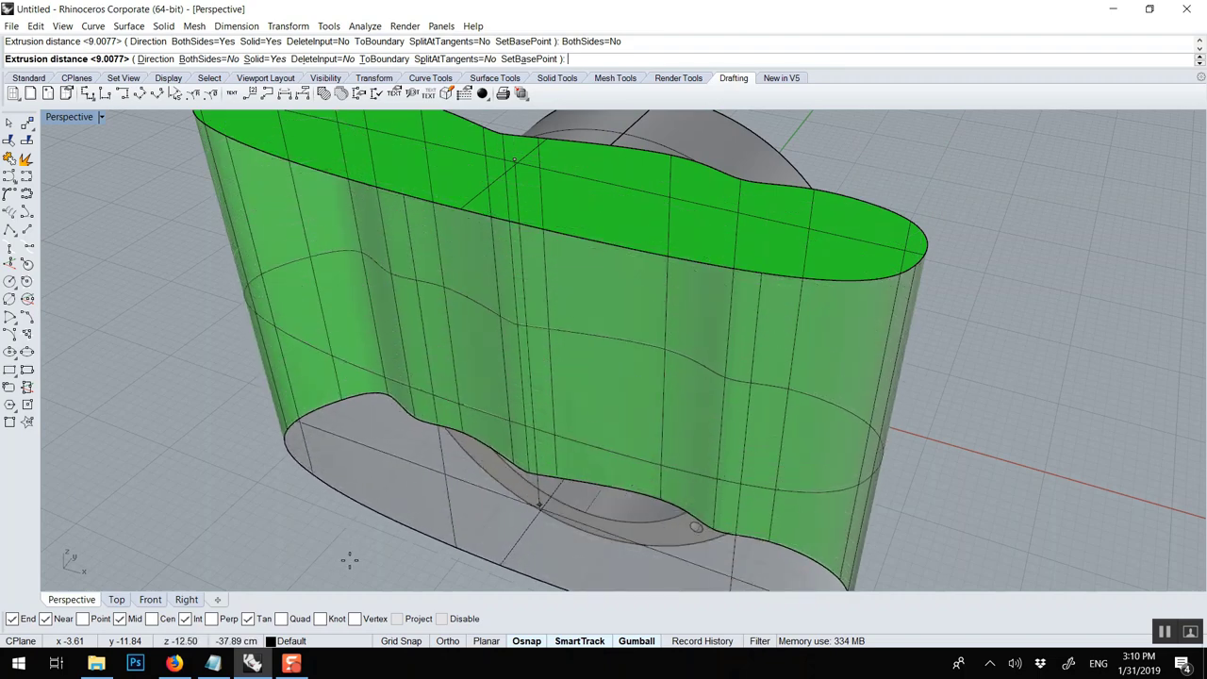
right_drag(347, 523, 283, 468)
click(415, 504)
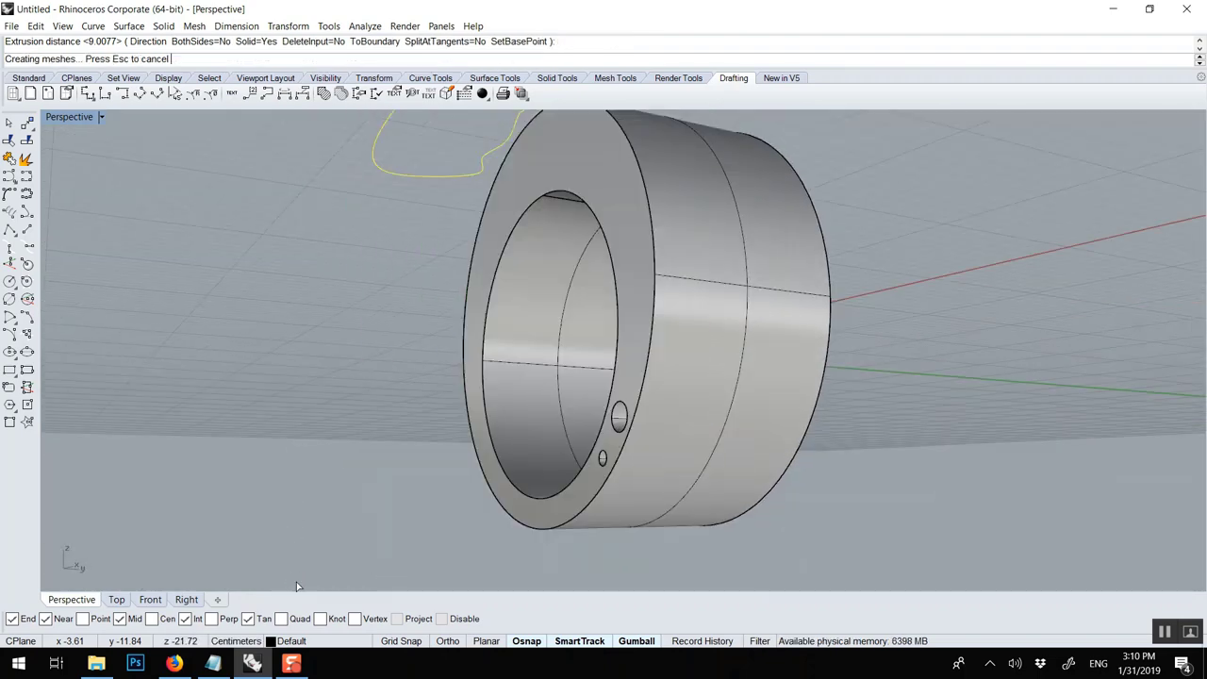
scroll(415, 504, down, 3)
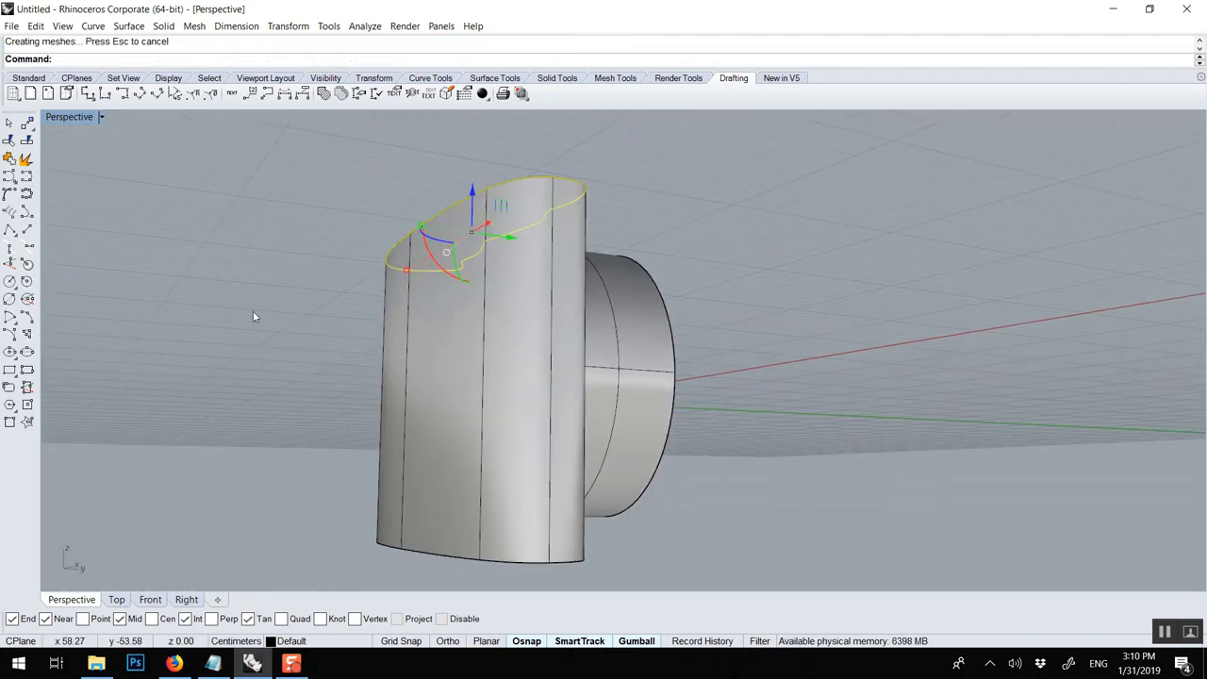
double_click(62, 123)
click(830, 452)
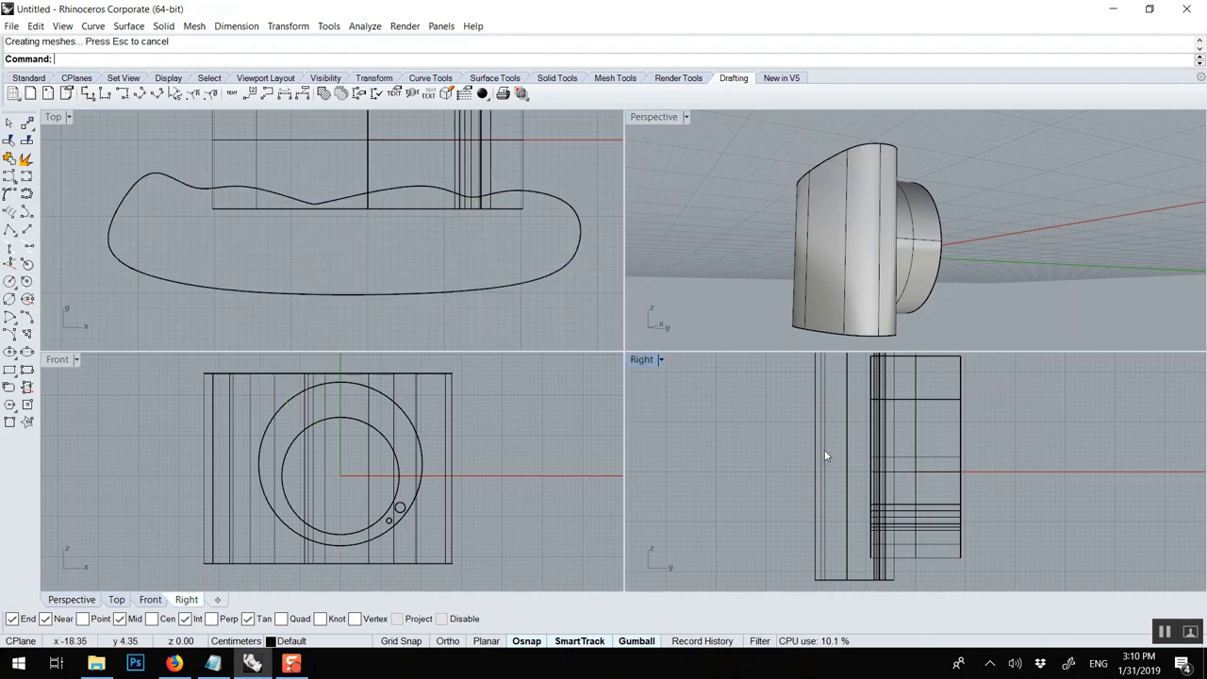
In the maximized Right view, tilt the extrusion -2 degrees twice and shift it 3.35 cm sideways
double_click(643, 360)
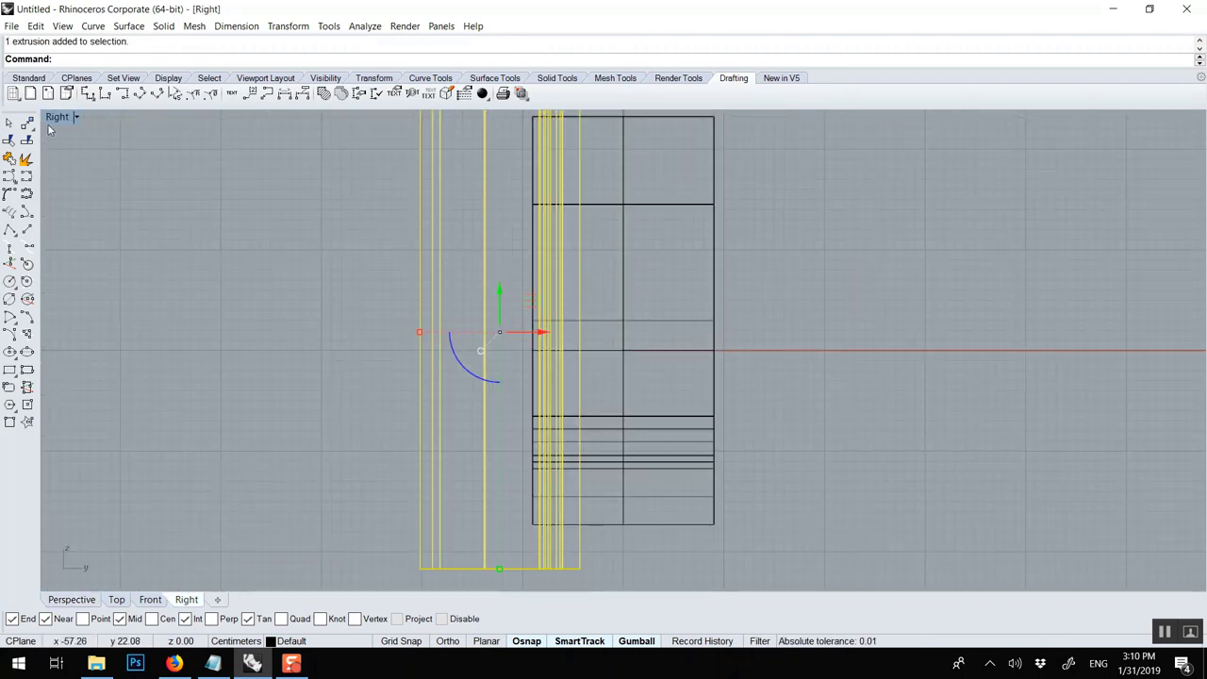
scroll(237, 242, down, 2)
right_drag(237, 242, 334, 296)
scroll(396, 339, up, 2)
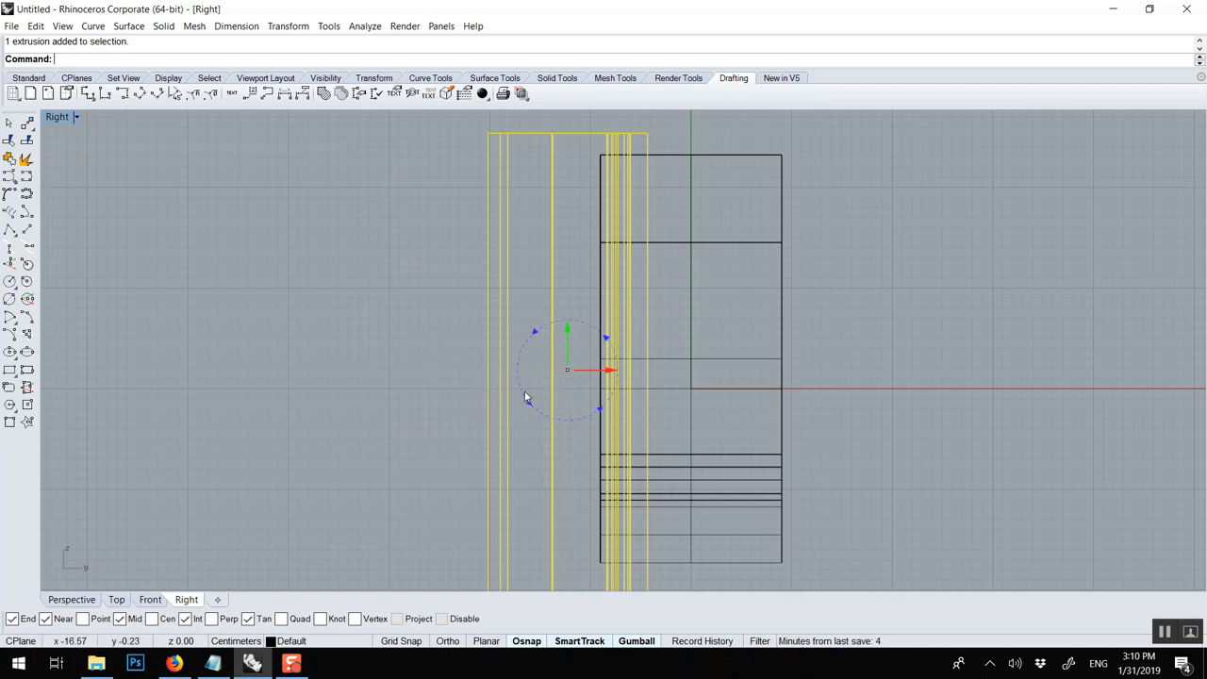
mouse_move(525, 397)
mouse_down()
mouse_move(530, 415)
mouse_move(518, 377)
mouse_up()
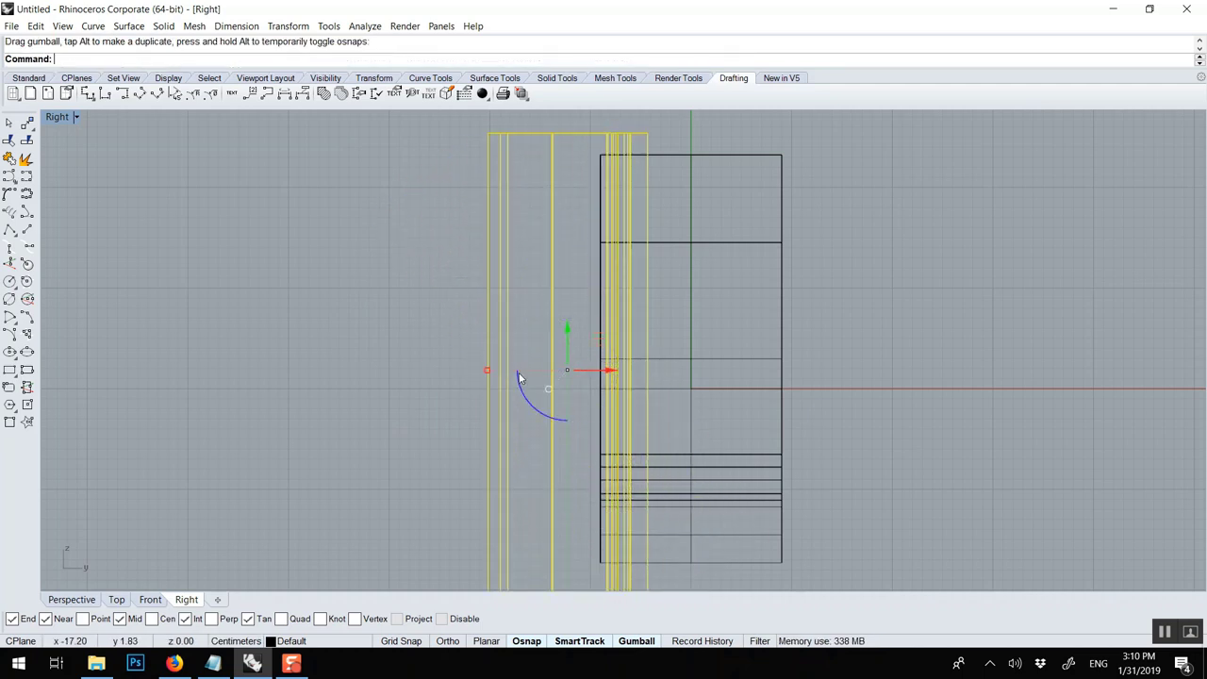
click(522, 385)
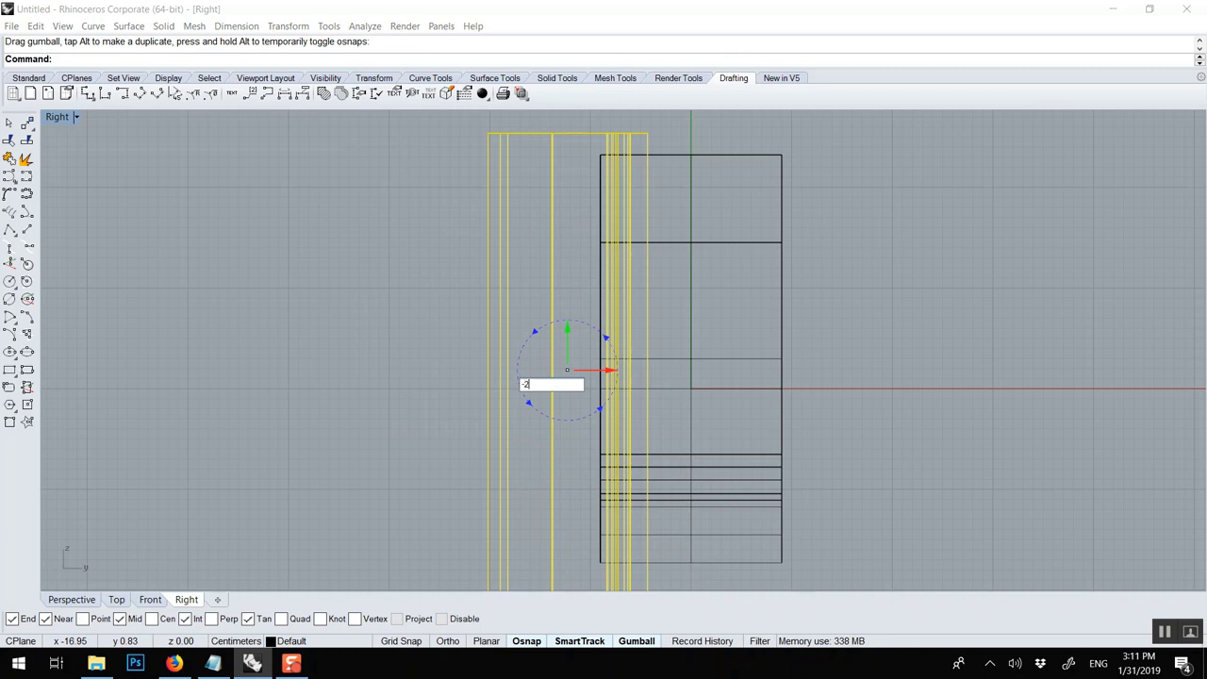
key(Return)
click(521, 386)
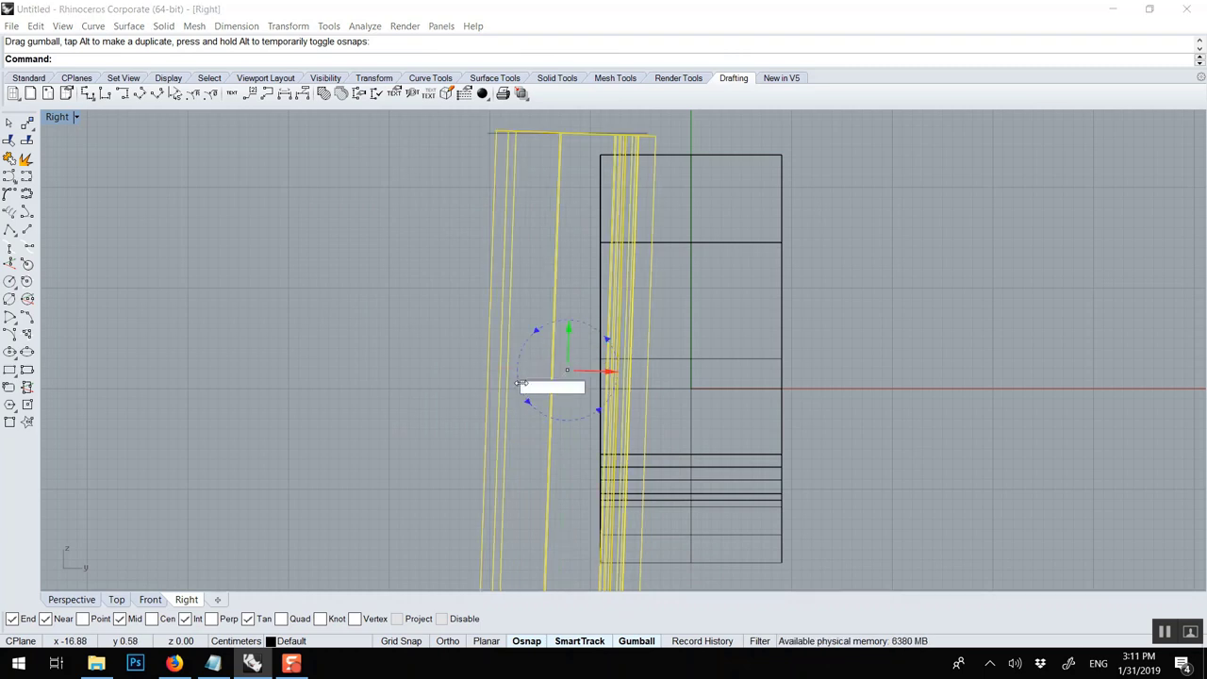
text(-2)
key(Return)
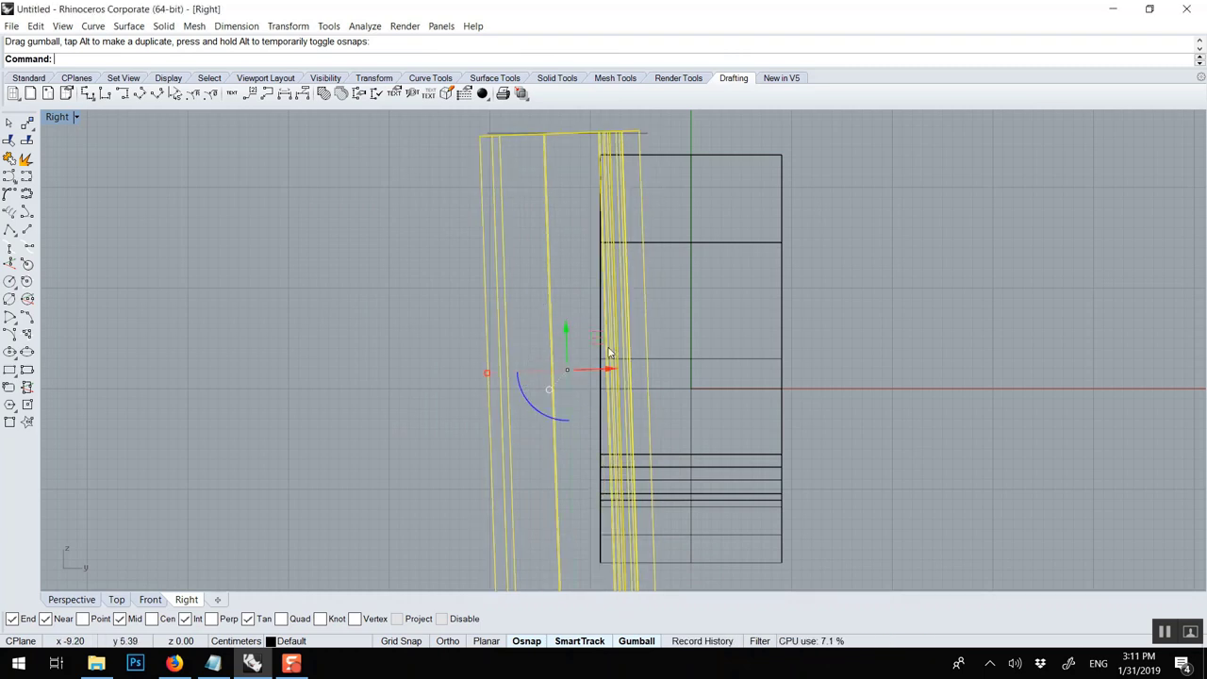
mouse_move(609, 373)
mouse_down()
mouse_move(622, 375)
mouse_move(588, 367)
mouse_up()
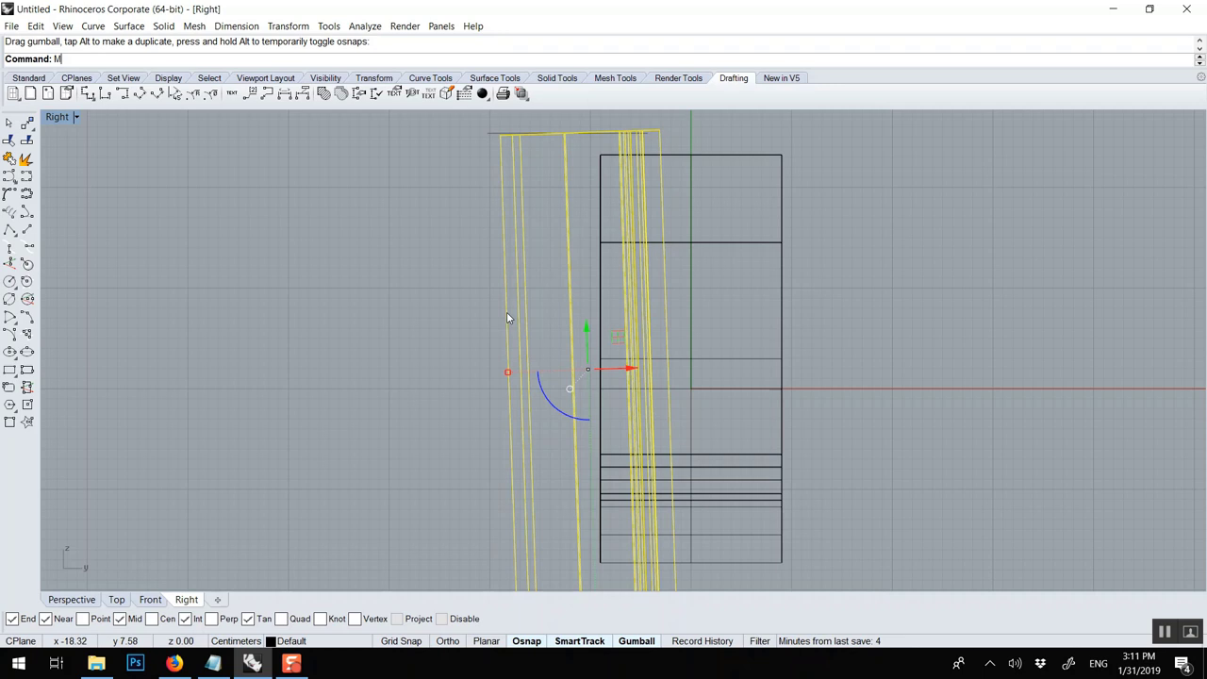
Mirror a copy of the tilted block across the vertical axis through 0, then view from Perspective
key(Return)
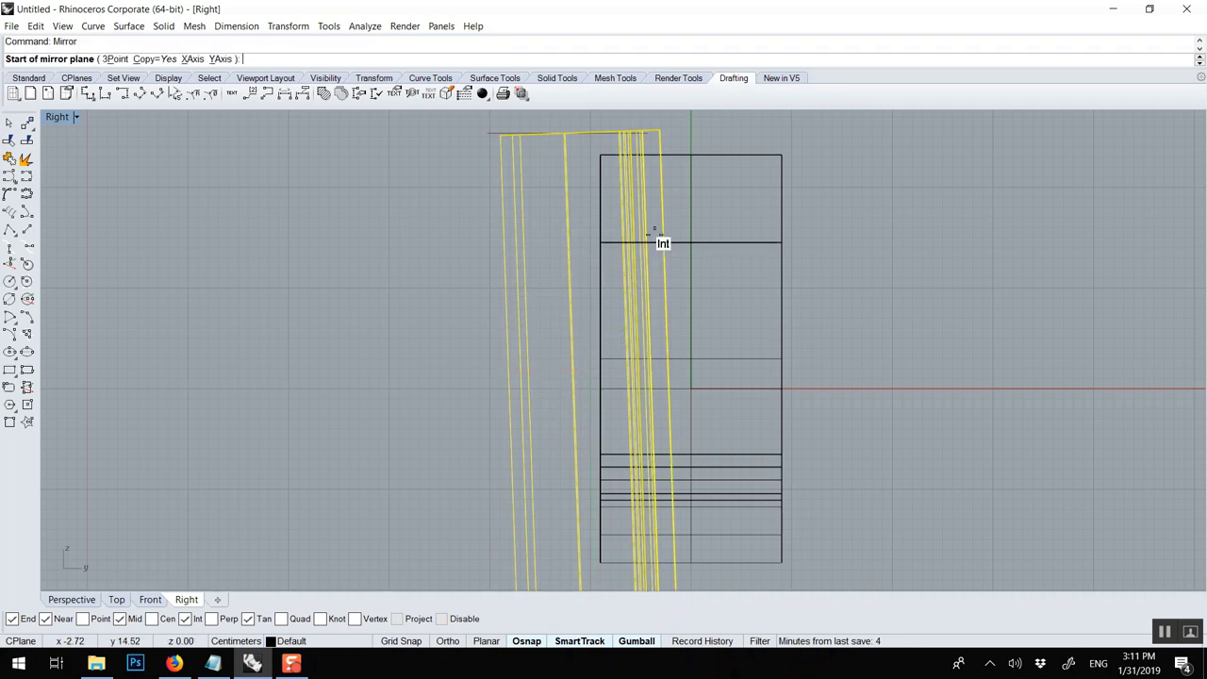
text(0)
key(Return)
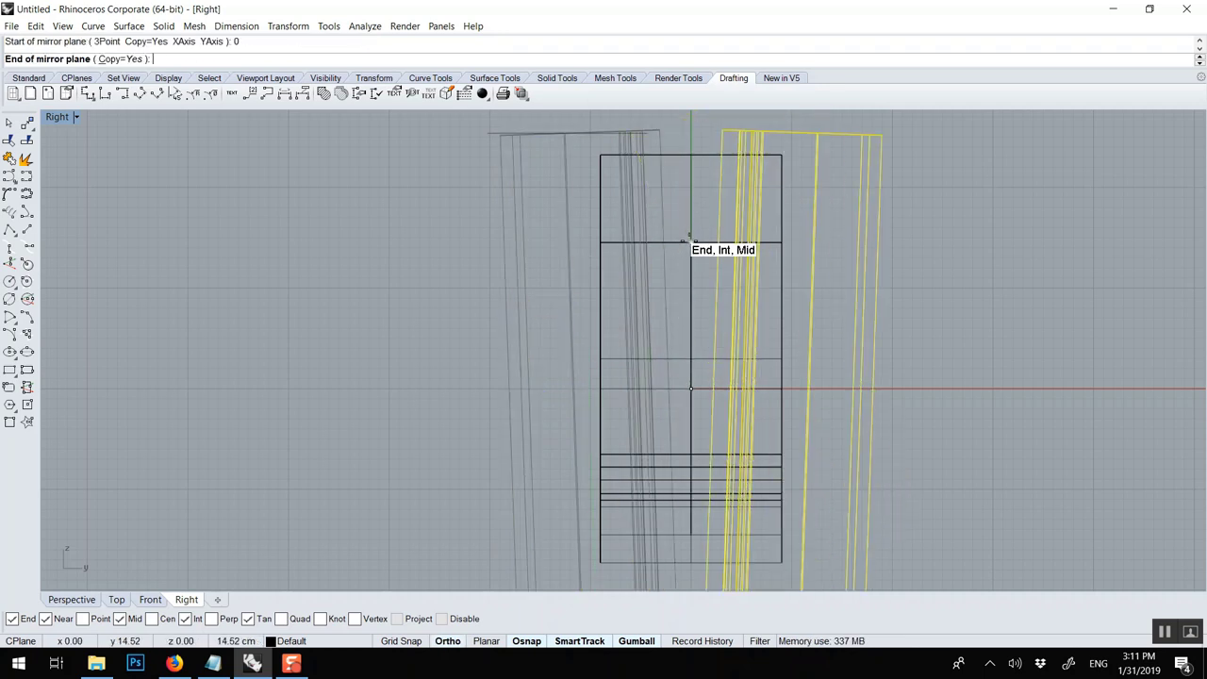
click(695, 242)
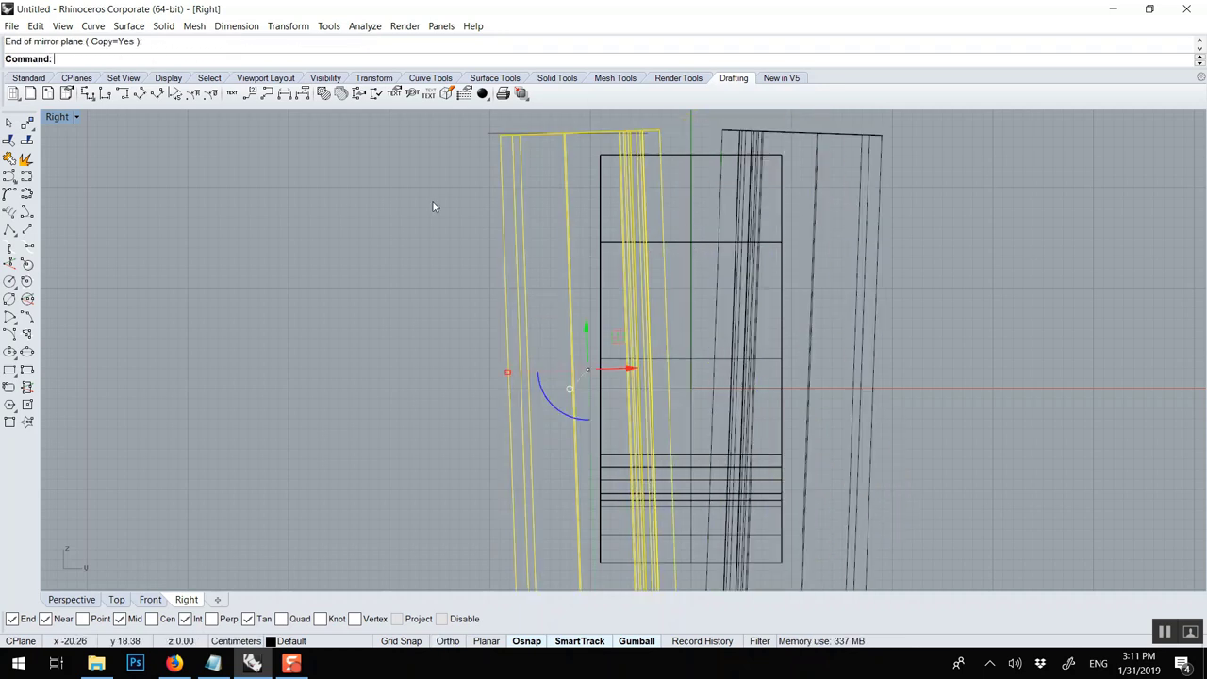
double_click(68, 120)
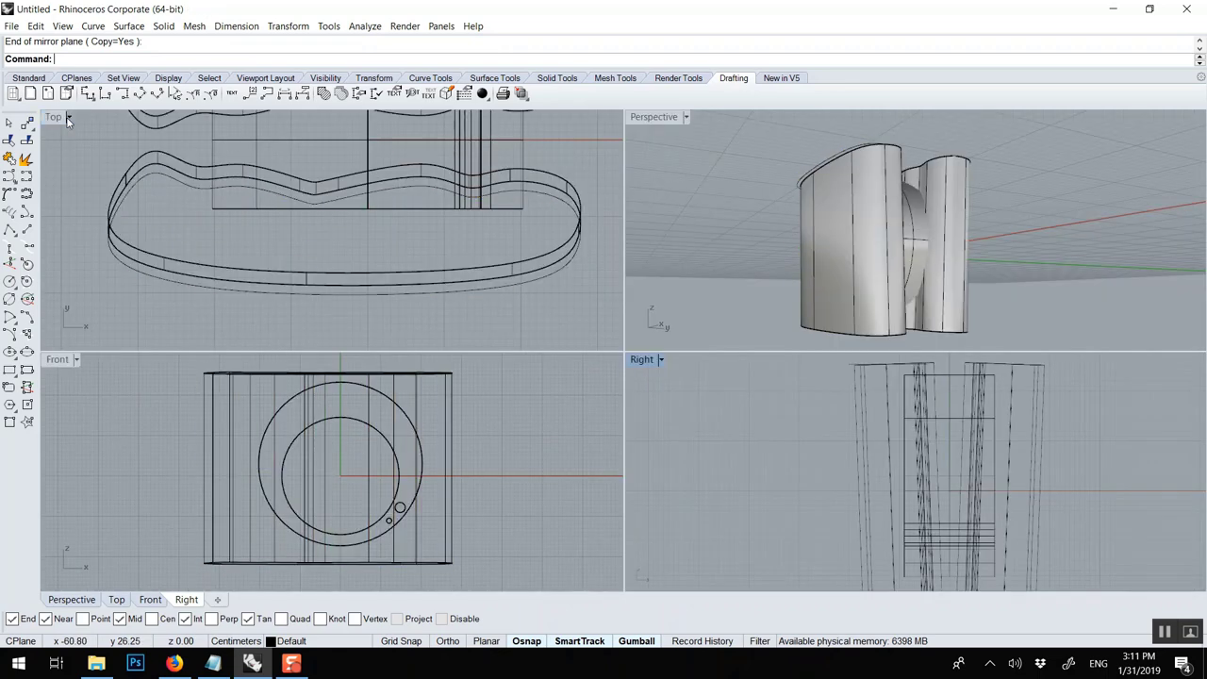
double_click(632, 117)
right_drag(538, 121, 544, 282)
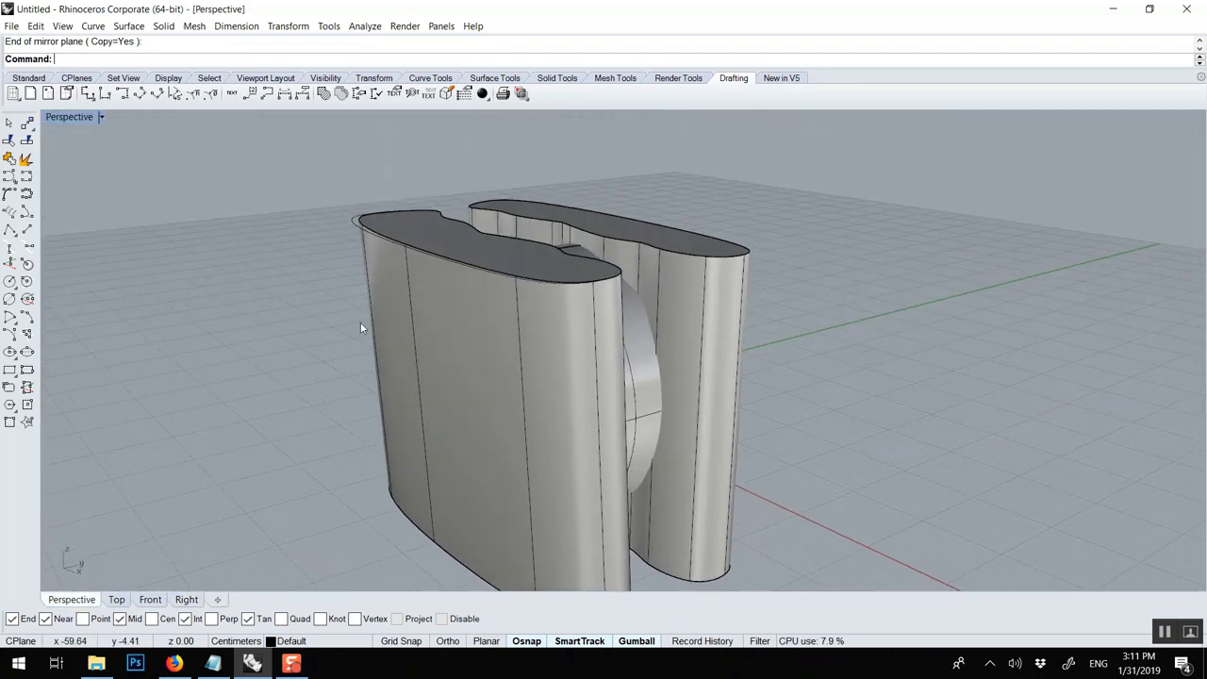
Start BooleanDifference and choose the middle disk as the solid to cut
text(Boo)
key(Return)
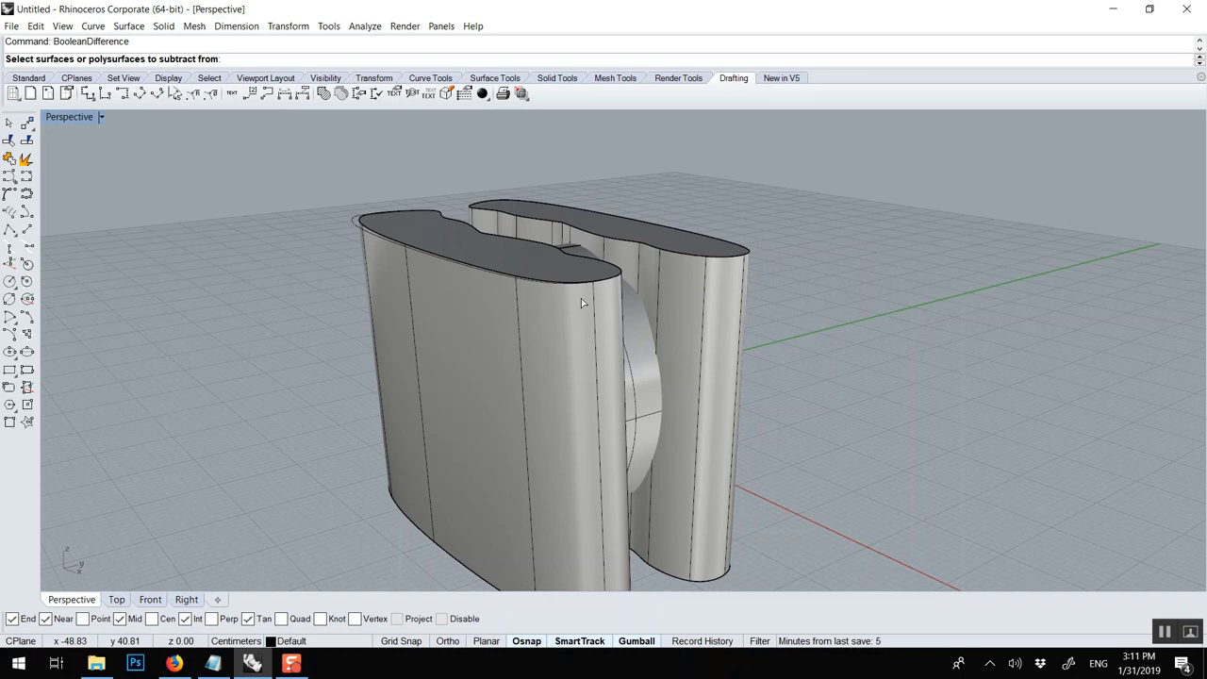
click(634, 330)
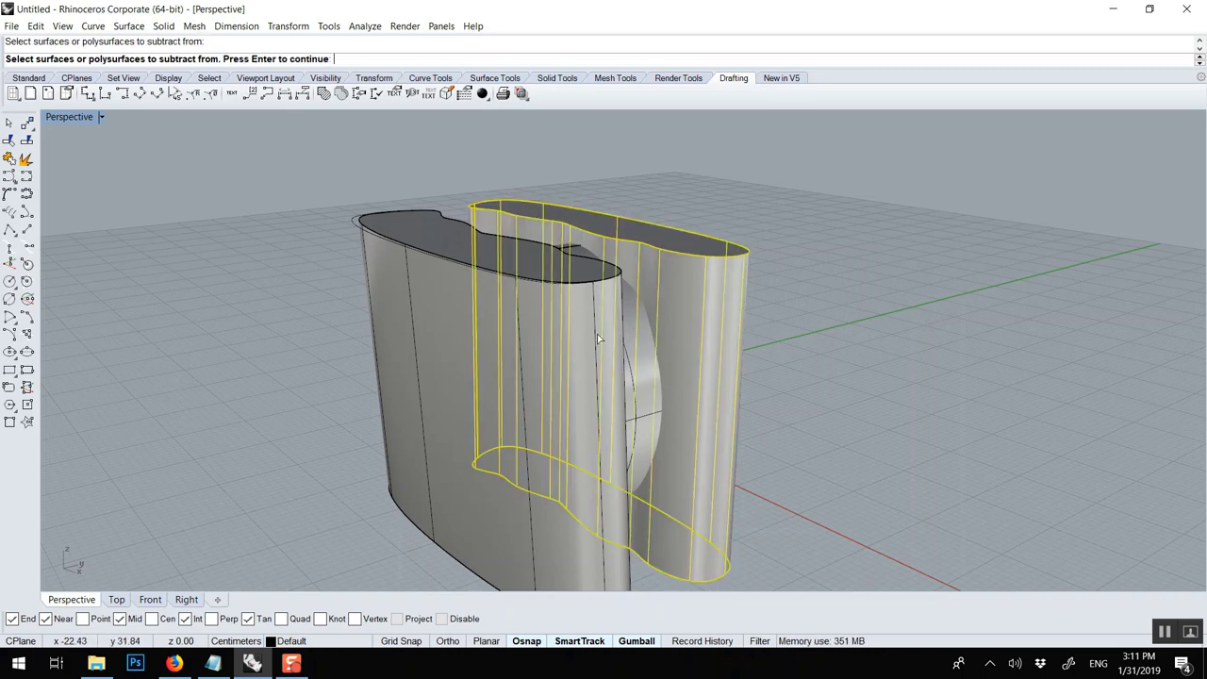
ctrl+click(690, 272)
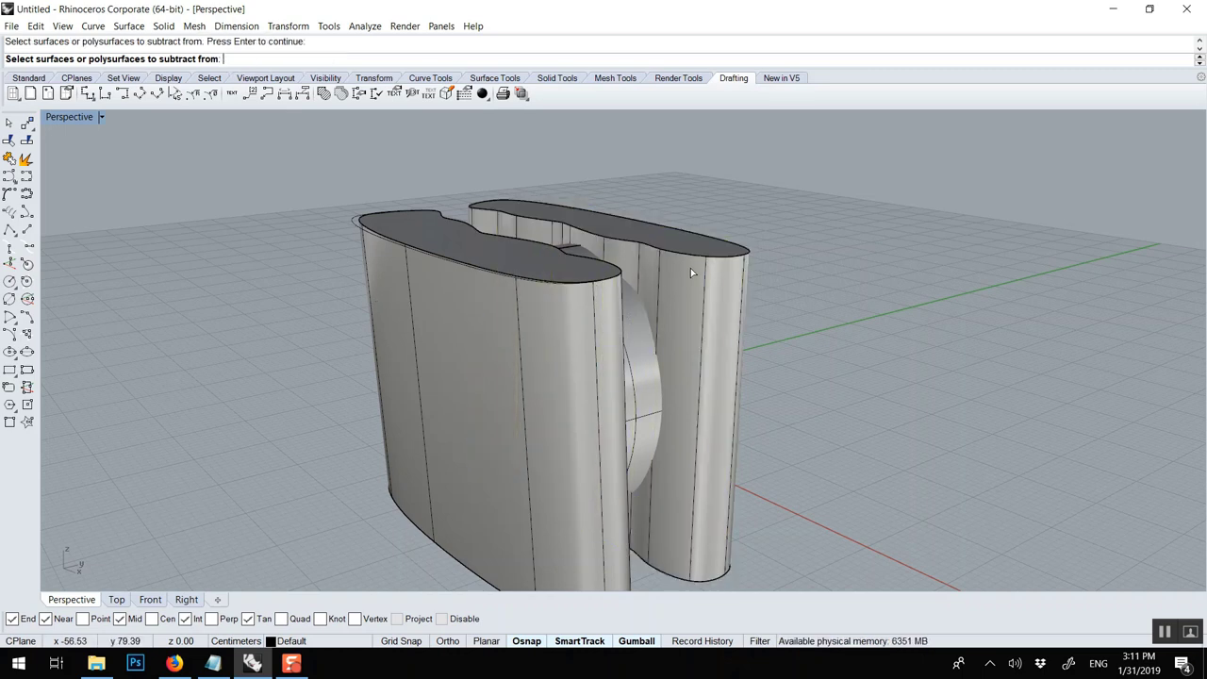
click(629, 366)
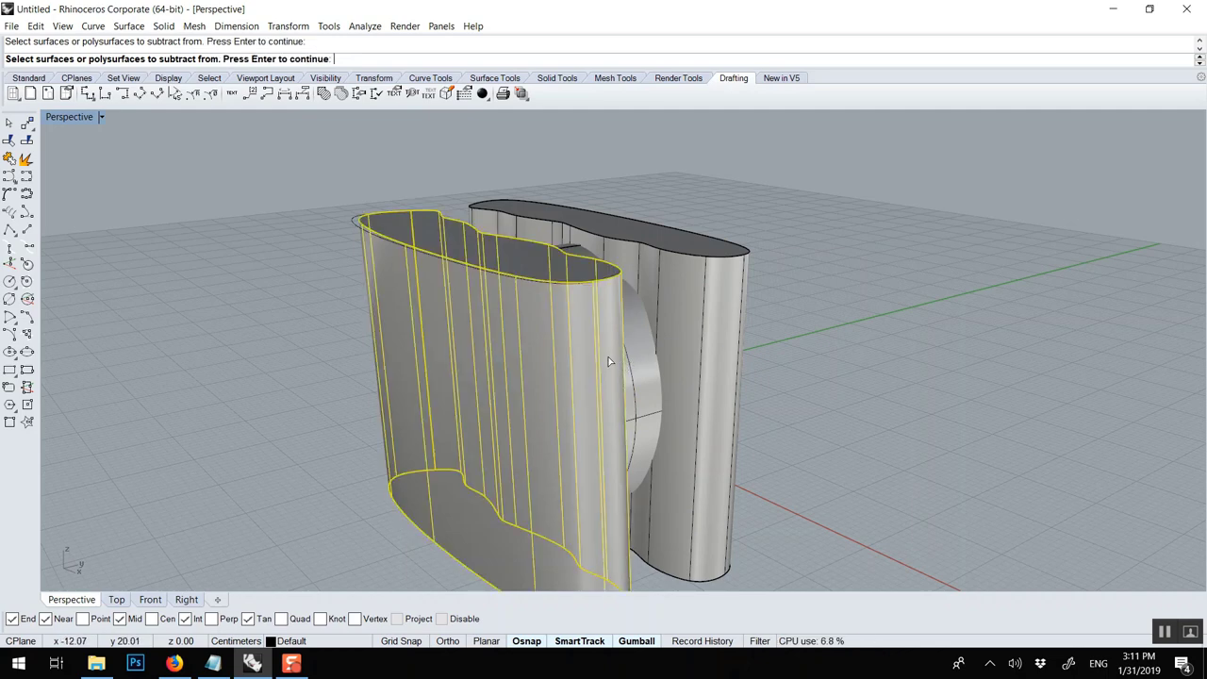
ctrl+click(608, 361)
right_drag(608, 361, 548, 257)
click(562, 259)
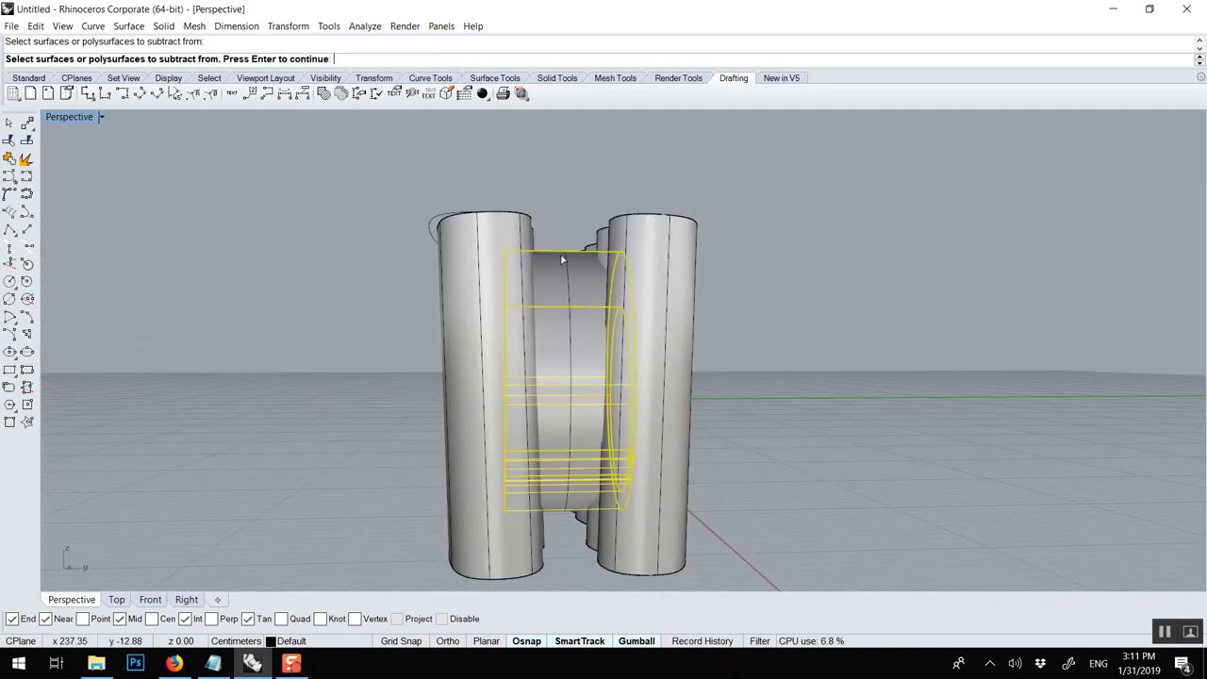
key(Return)
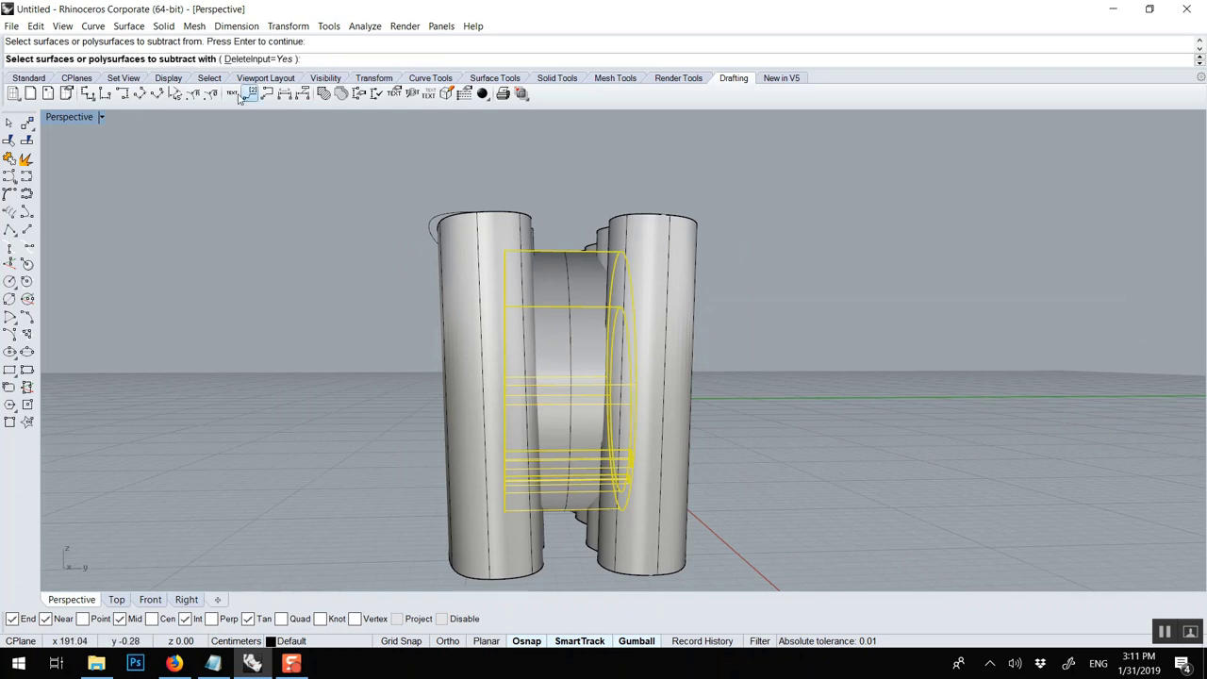
Subtract the left and right wavy extrusions from the disk
click(474, 238)
click(655, 243)
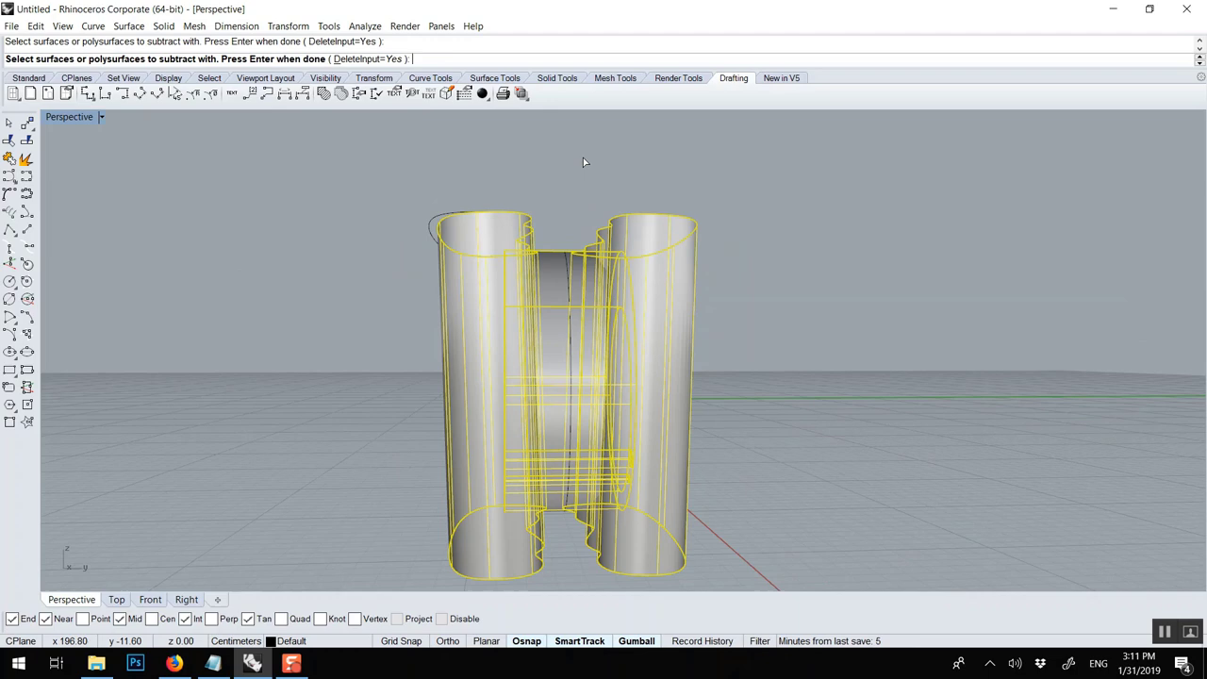
key(Return)
right_drag(582, 158, 722, 321)
Rotate the ring to a new orientation with the gumball and view it head-on
scroll(696, 361, up, 3)
click(642, 290)
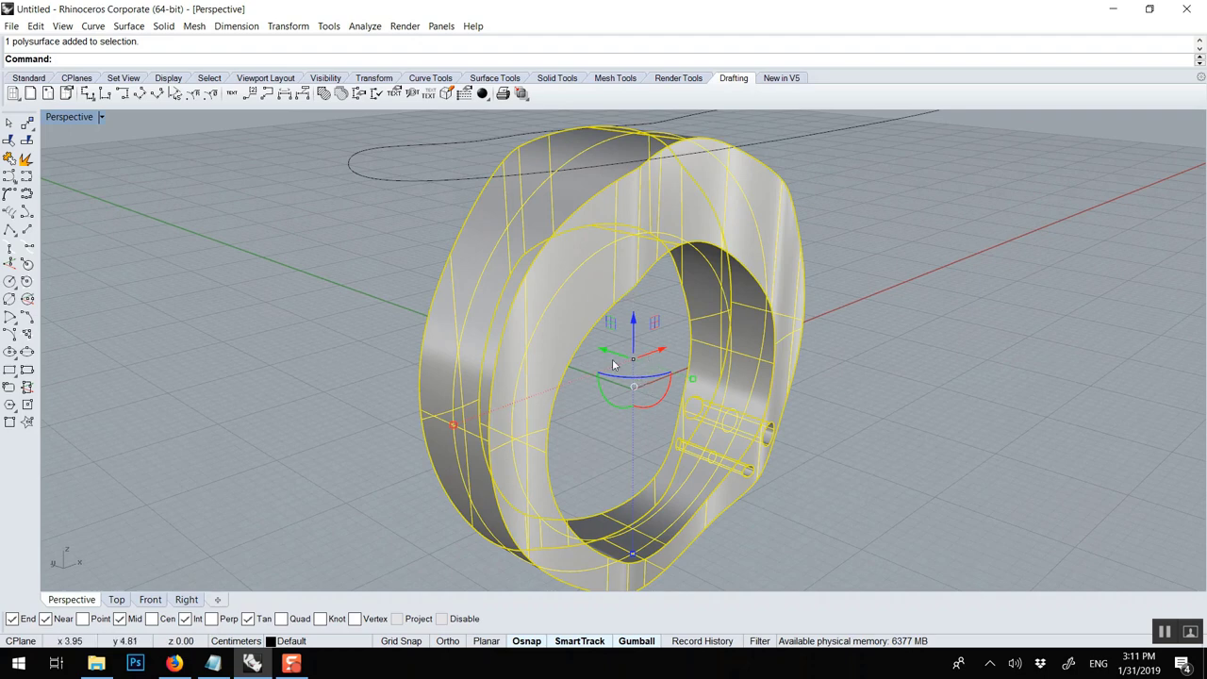
mouse_move(671, 377)
mouse_down()
mouse_move(743, 367)
mouse_move(673, 368)
mouse_up()
click(361, 307)
right_drag(361, 307, 502, 398)
scroll(649, 457, up, 6)
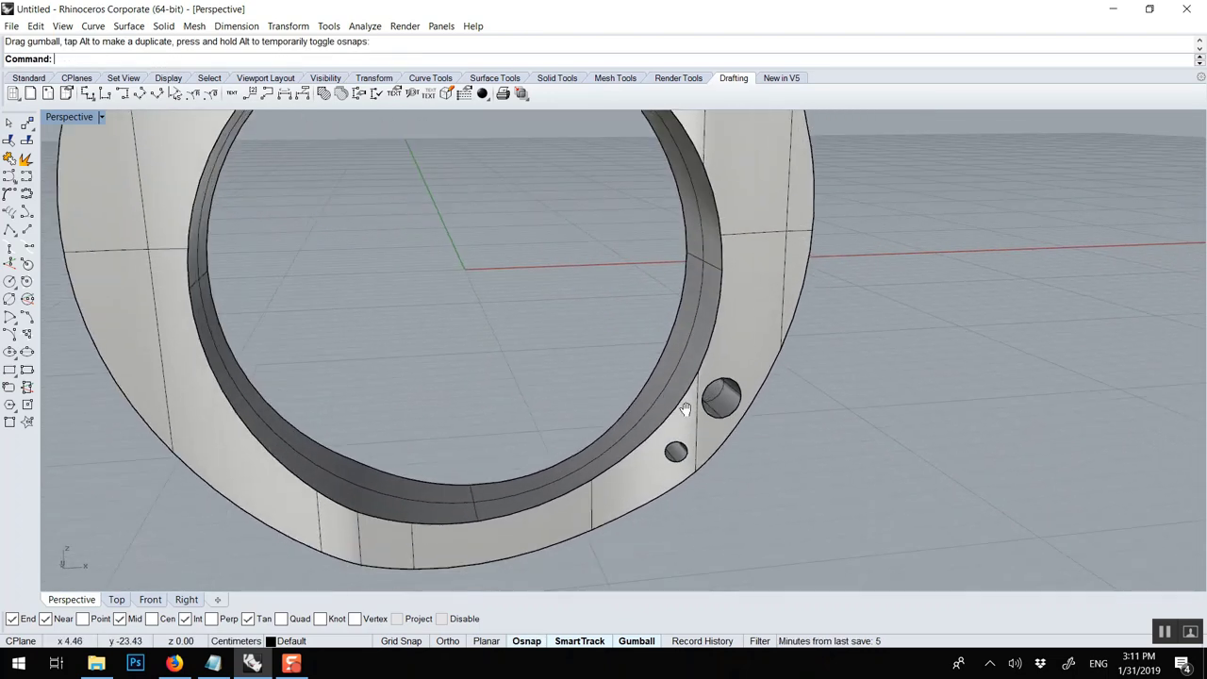
scroll(695, 402, up, 2)
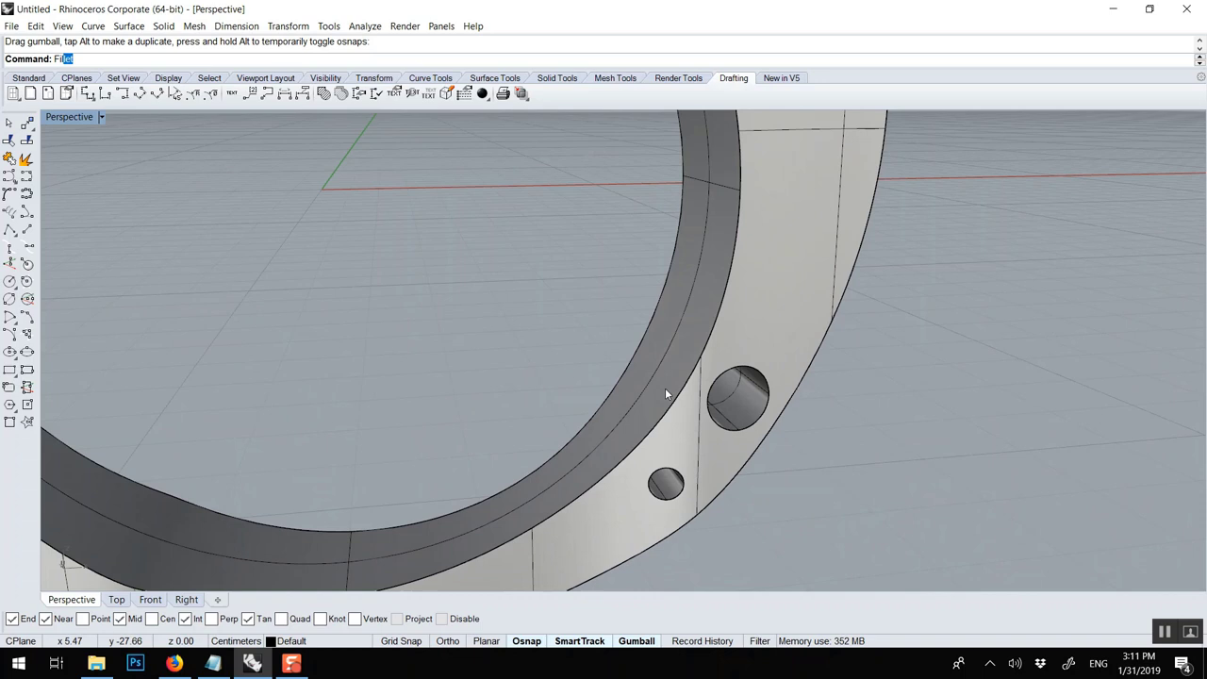
Fillet both edges of the large and small holes with a 0.2 radius
click(132, 89)
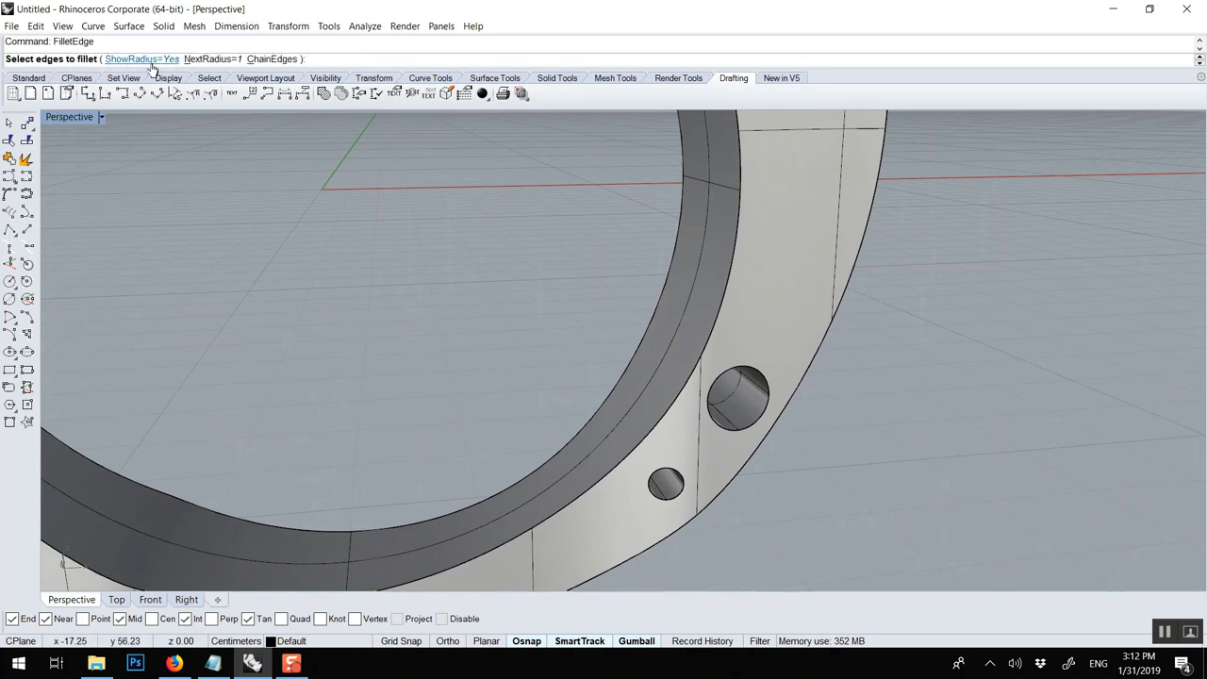
click(223, 59)
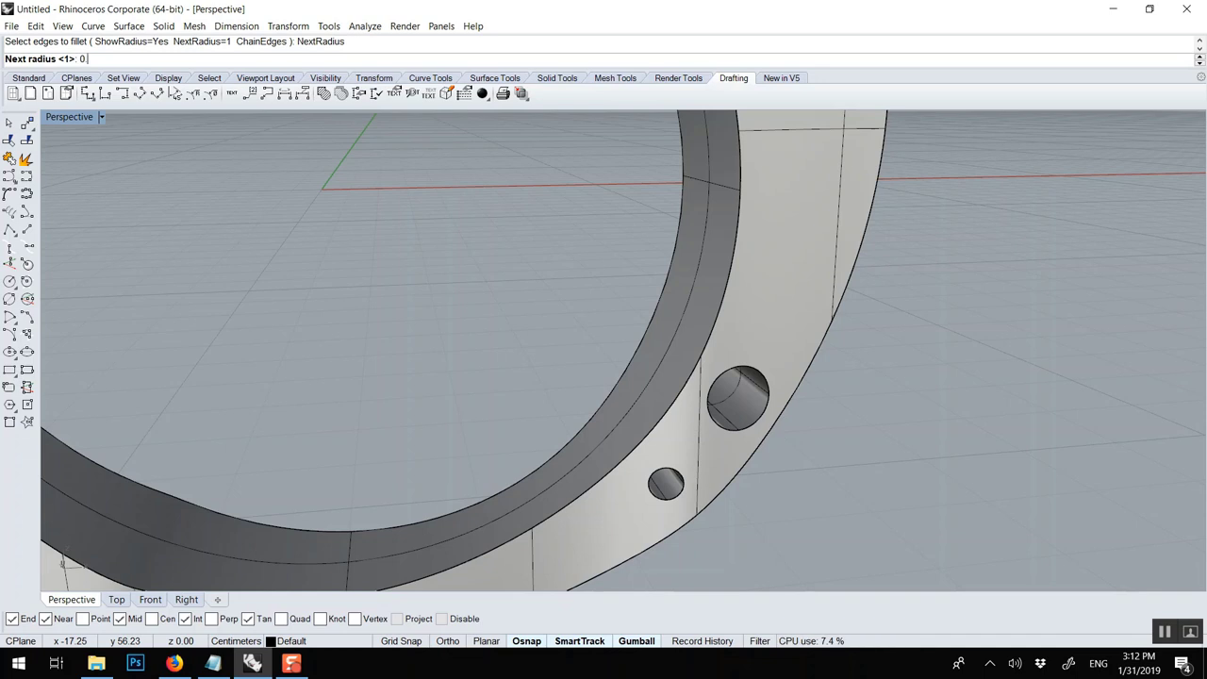
text(0.2)
key(Return)
click(721, 427)
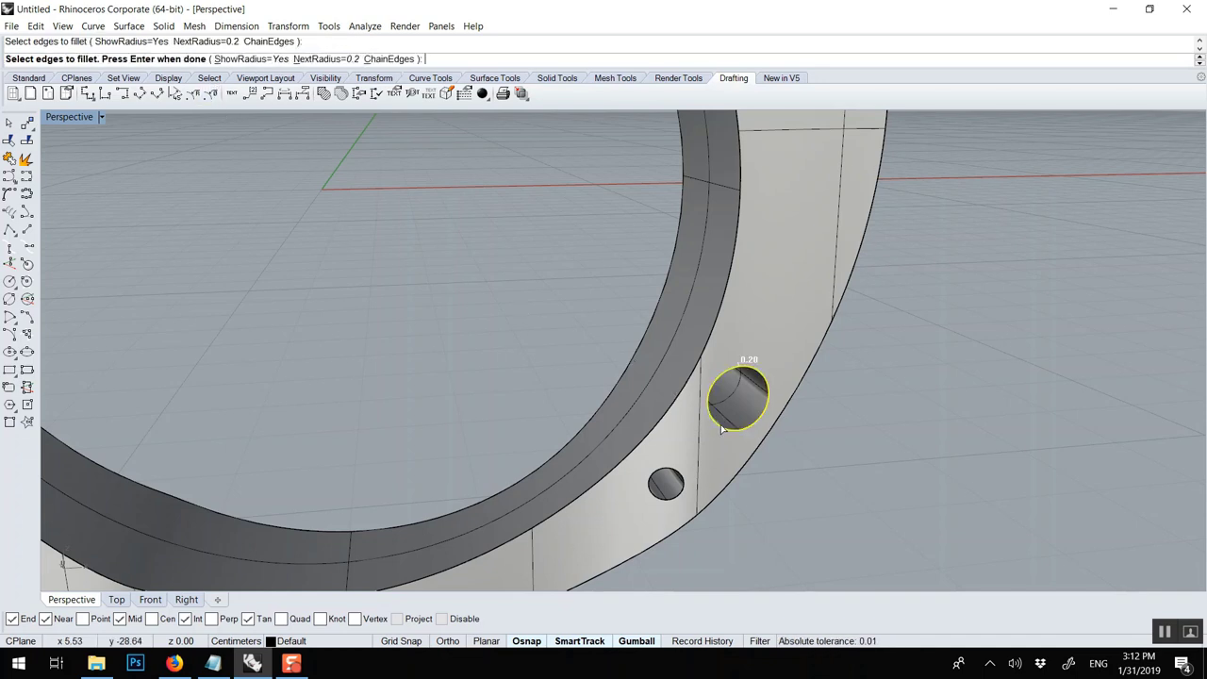
click(668, 485)
right_drag(668, 484, 501, 401)
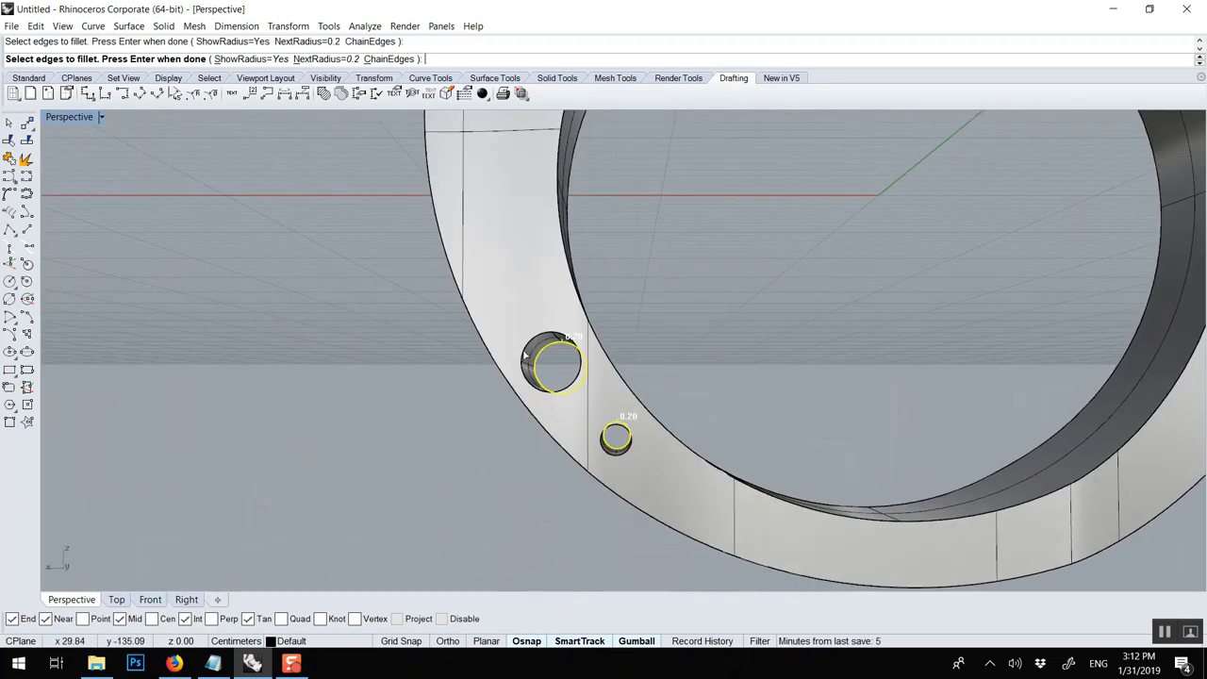
click(524, 362)
click(608, 431)
key(Return)
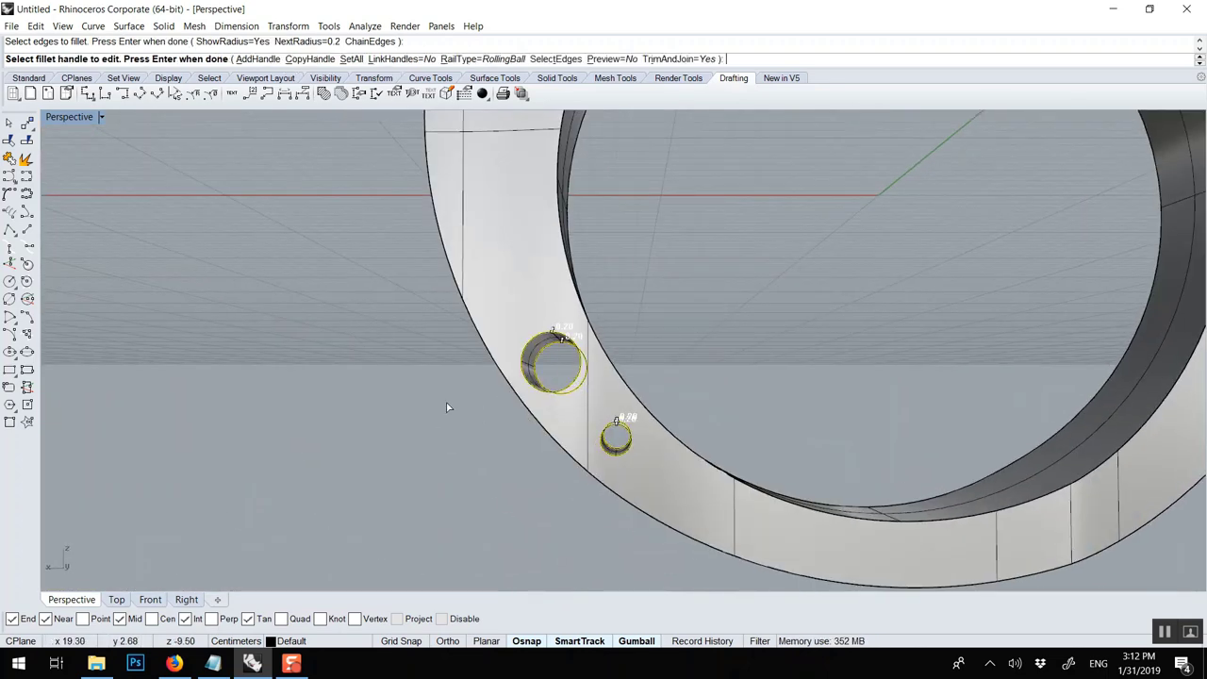
key(Return)
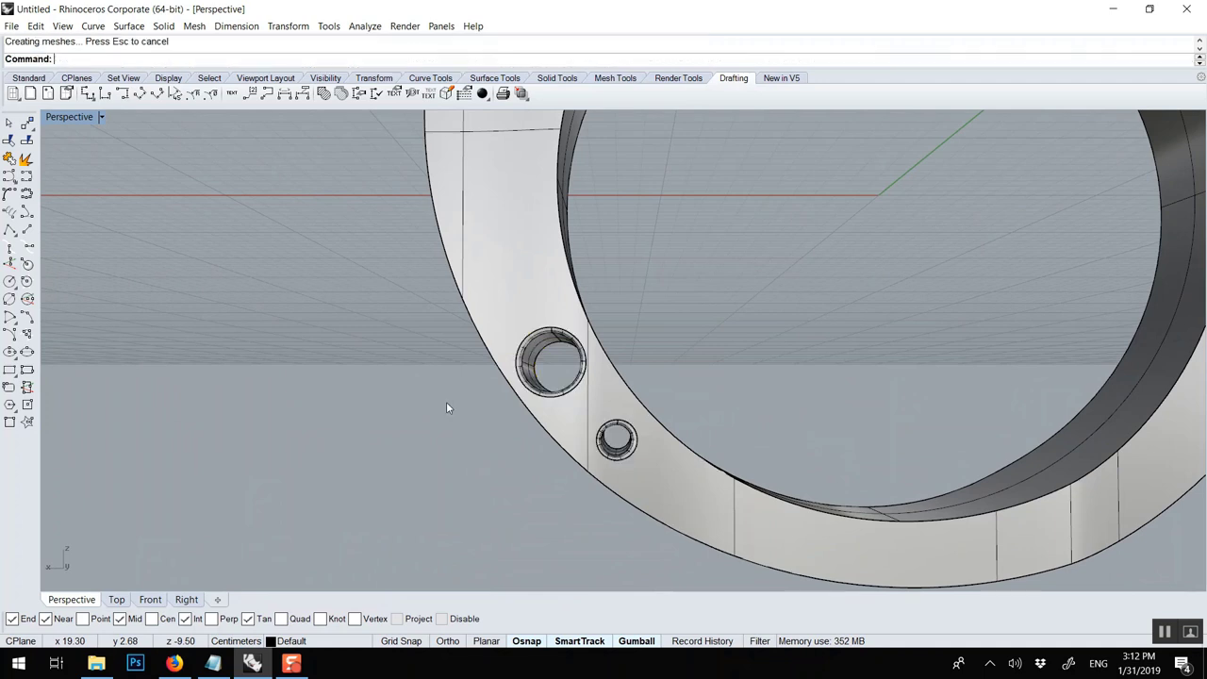
Rerun FilletEdge at radius 0.1 on all window-selected ring edges
key(Up)
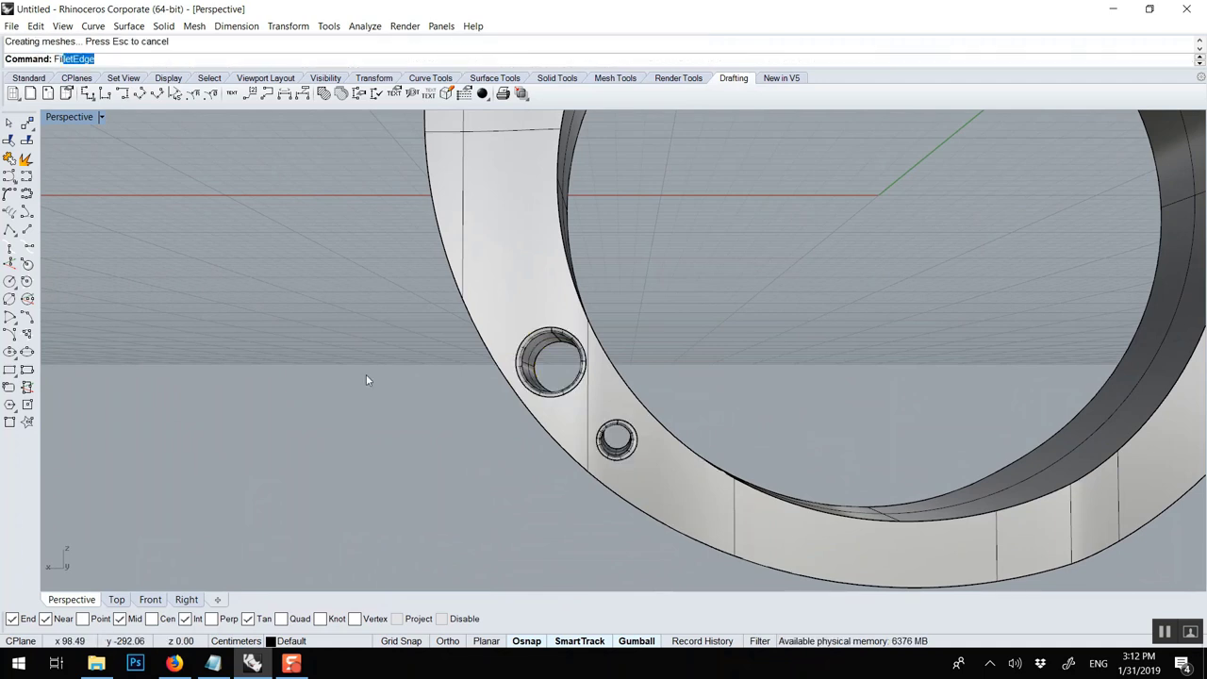
key(Return)
click(206, 41)
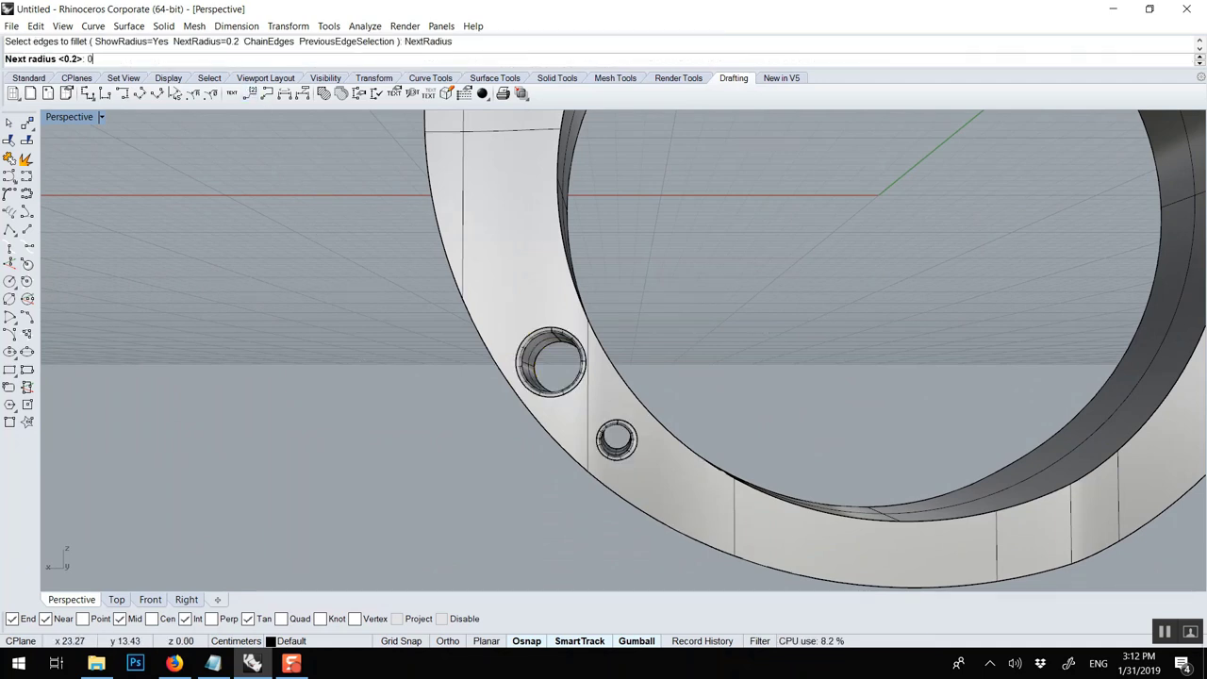
key(Return)
scroll(454, 184, down, 5)
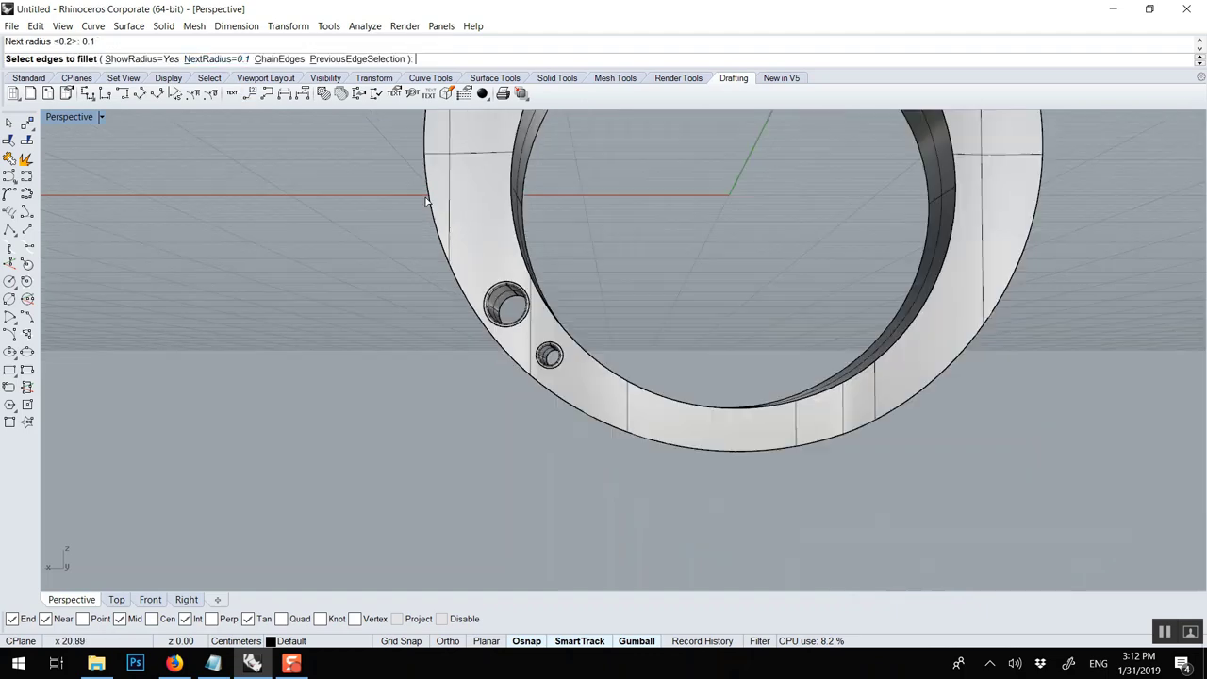
shift+right_drag(453, 184, 490, 297)
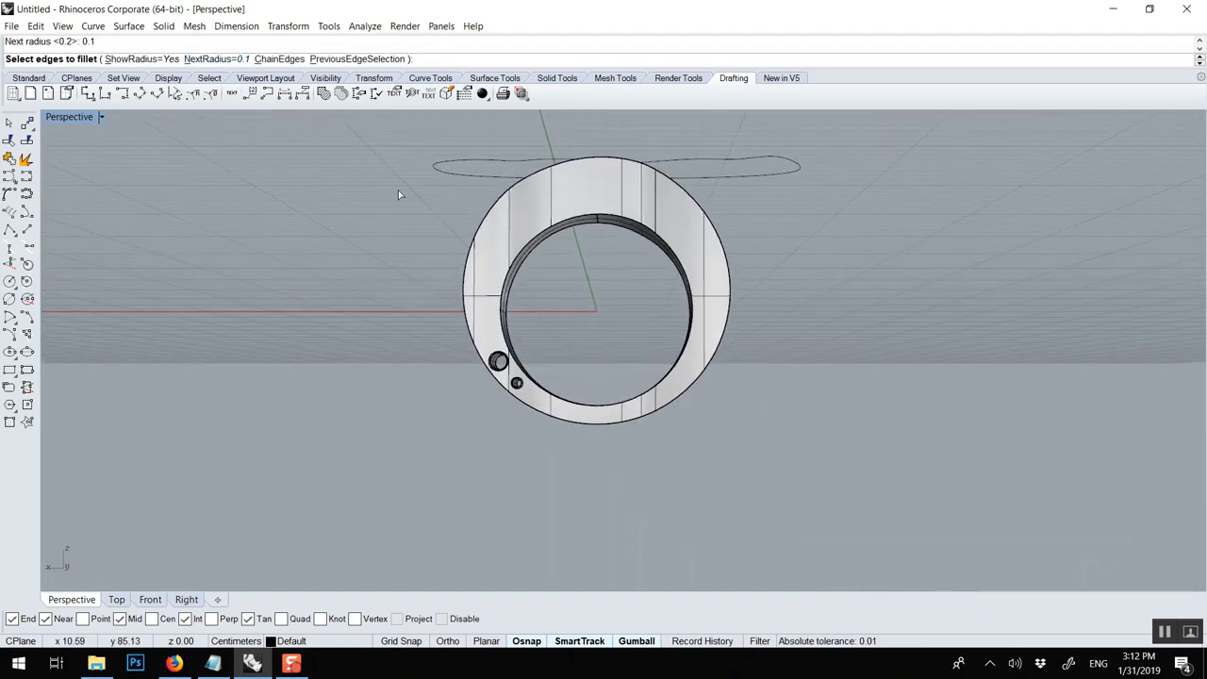
drag(359, 138, 845, 513)
key(Return)
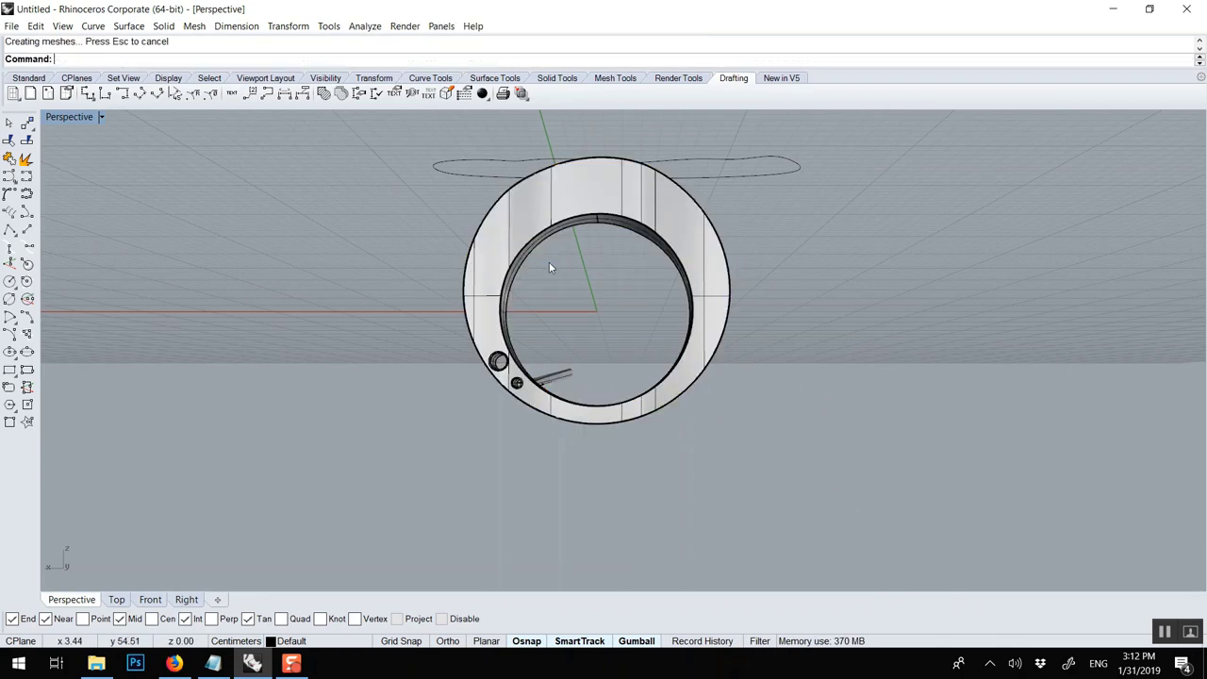
right_drag(549, 261, 546, 328)
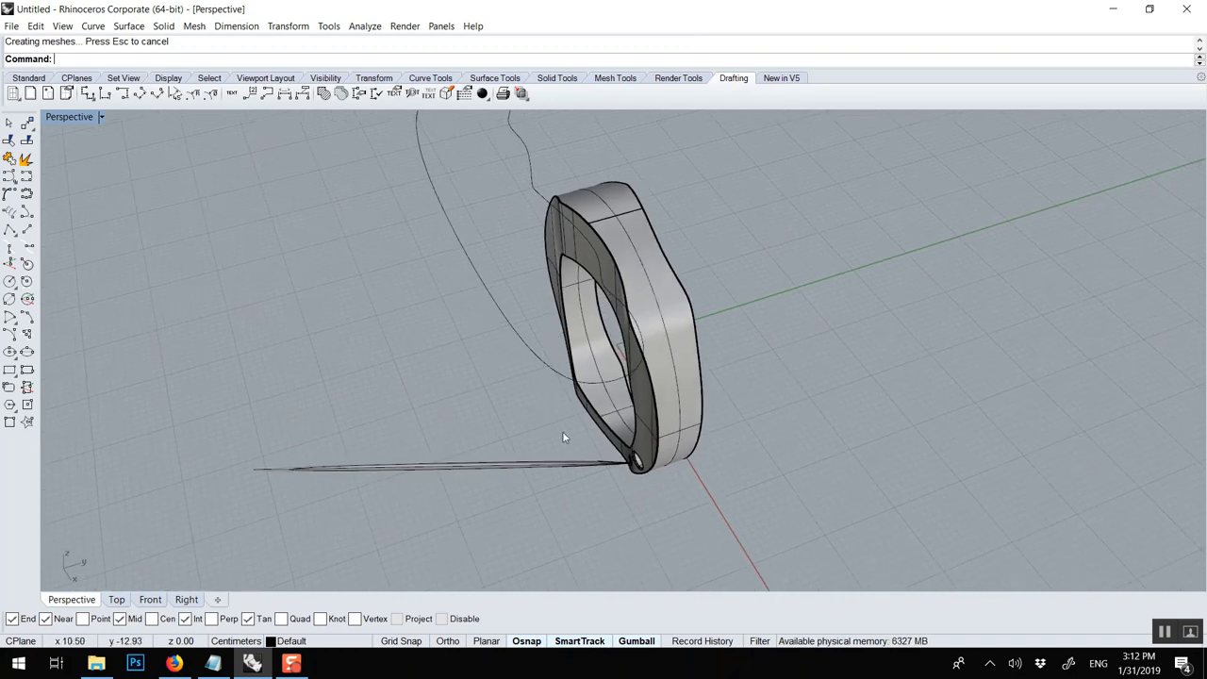
scroll(574, 468, up, 3)
Delete the cutter rod and switch the Perspective view to Rendered display
click(587, 458)
right_drag(595, 460, 678, 444)
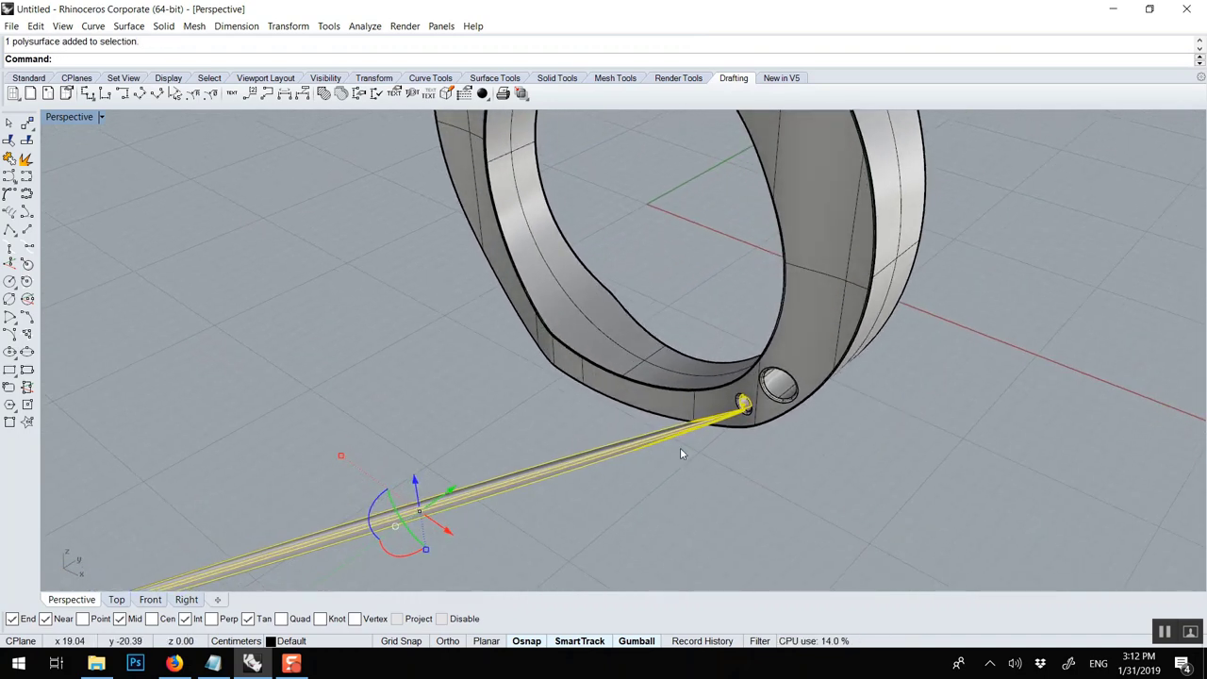
key(Delete)
click(69, 117)
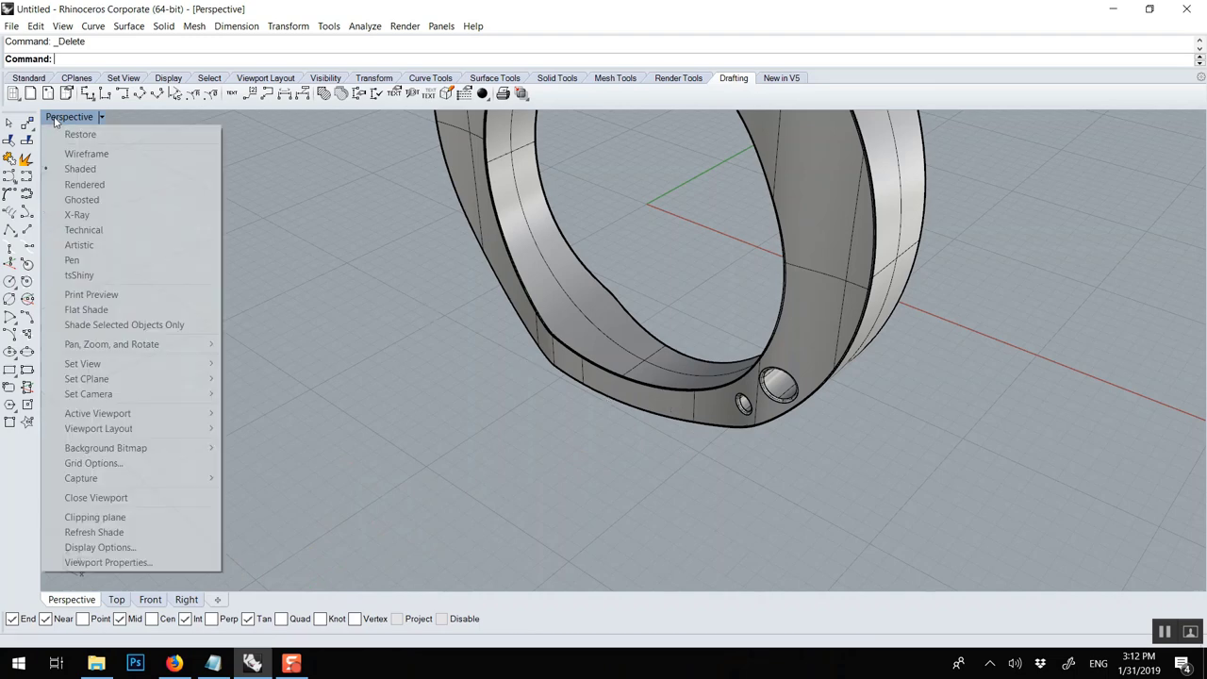
click(86, 188)
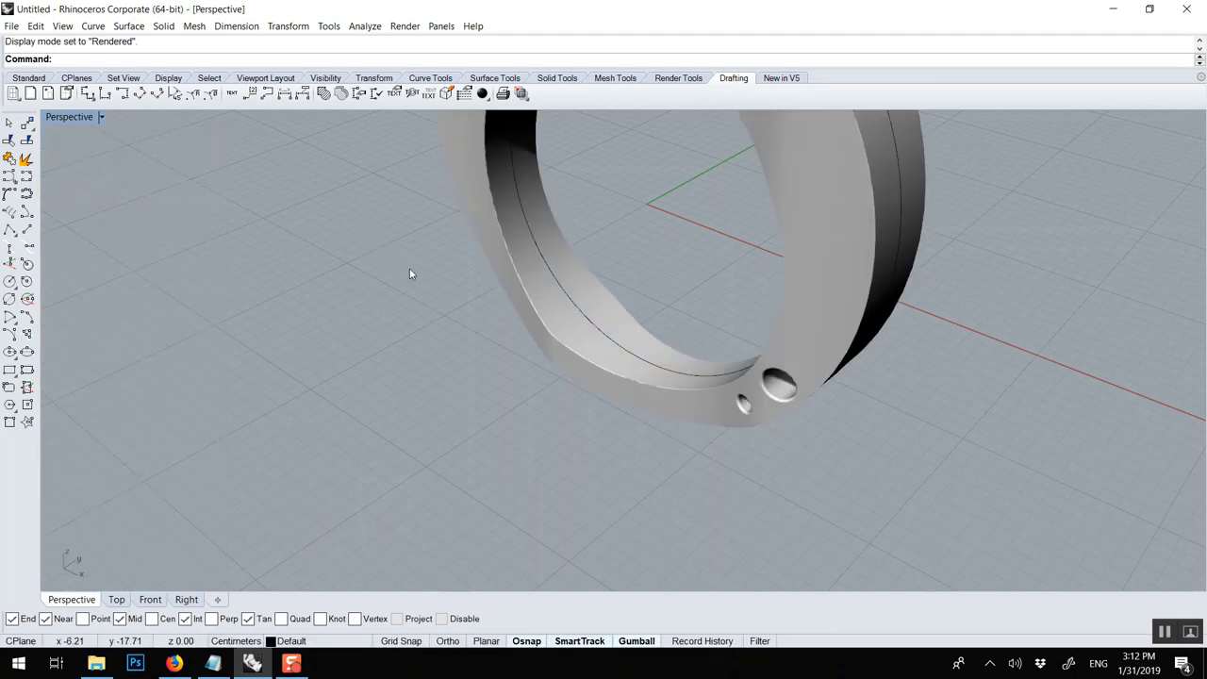
key(ctrl+shift+e)
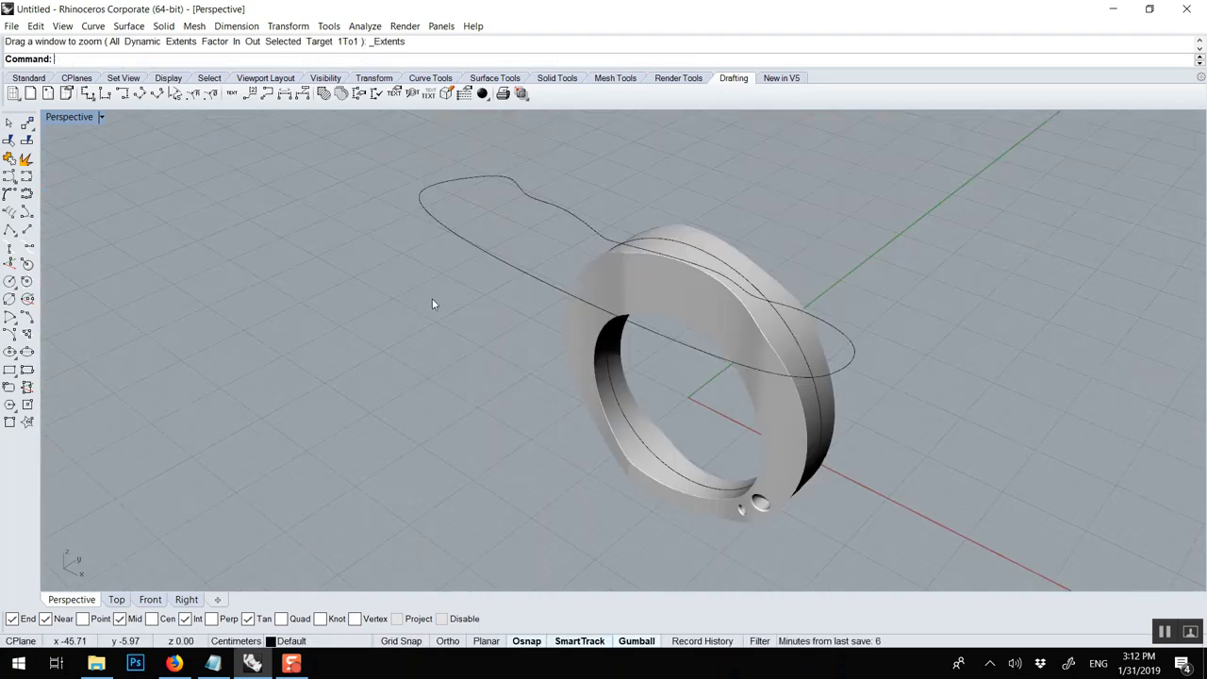
Delete the stray profile curve and the curve along the ring's inner edge
click(518, 263)
key(Delete)
scroll(769, 379, up, 2)
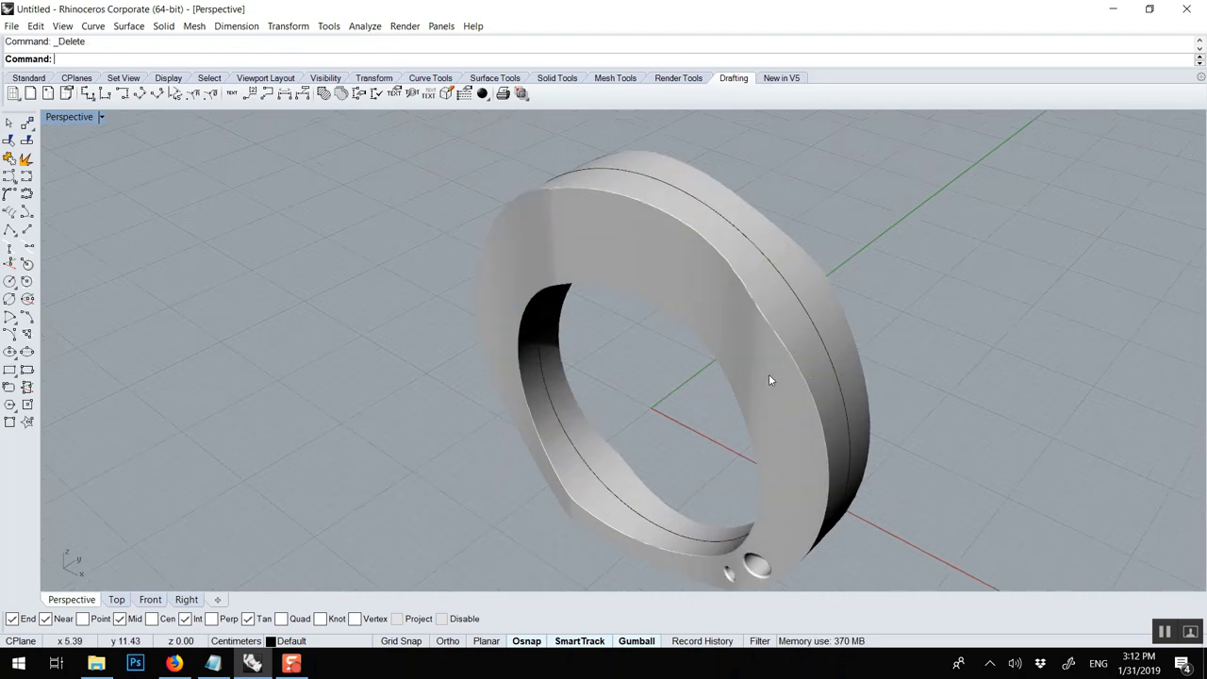
click(797, 300)
key(Escape)
right_drag(651, 254, 605, 463)
click(592, 507)
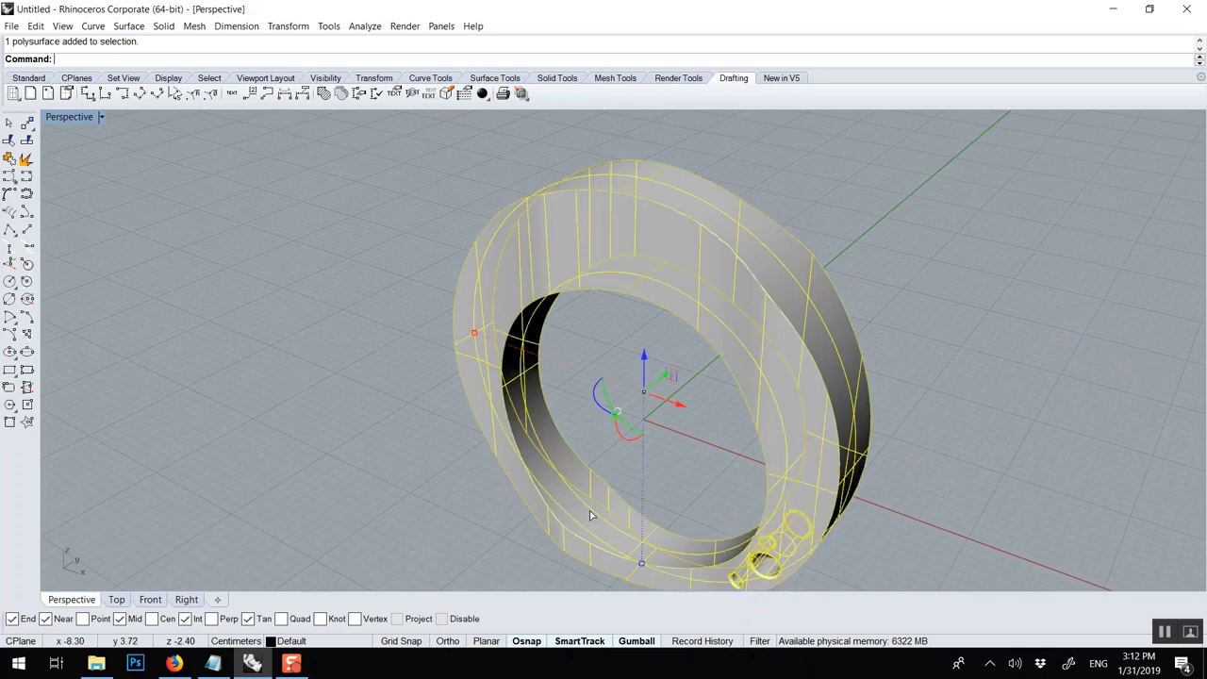
key(Escape)
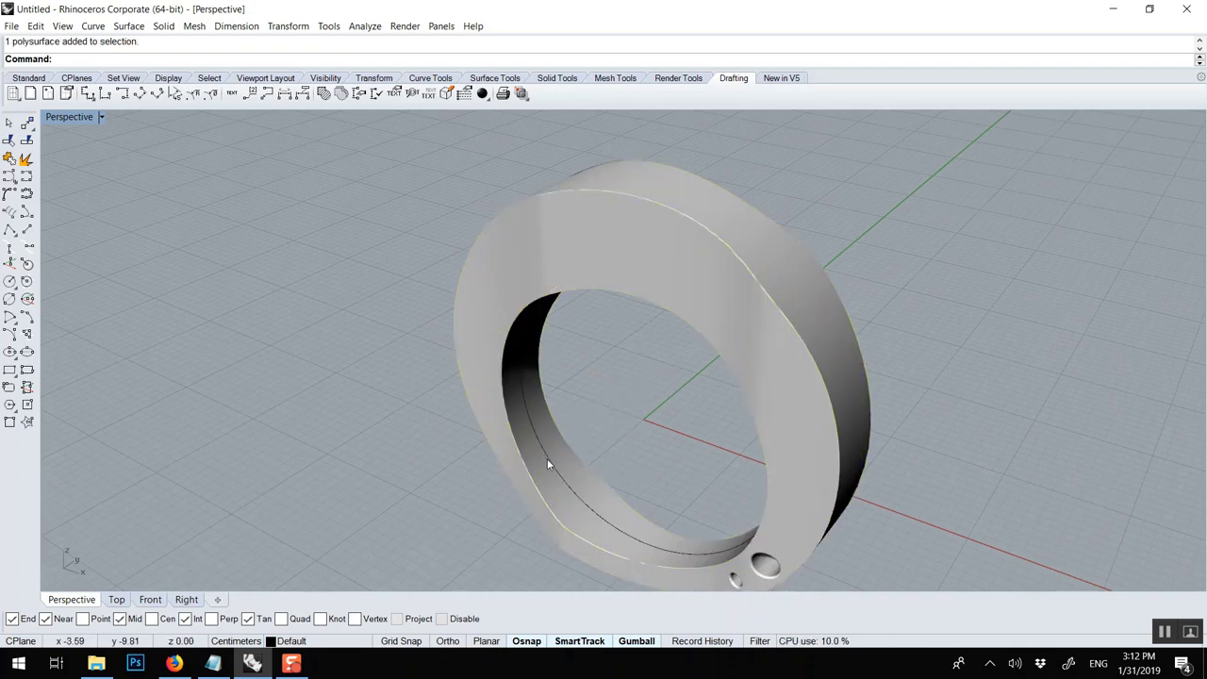
click(547, 455)
key(Delete)
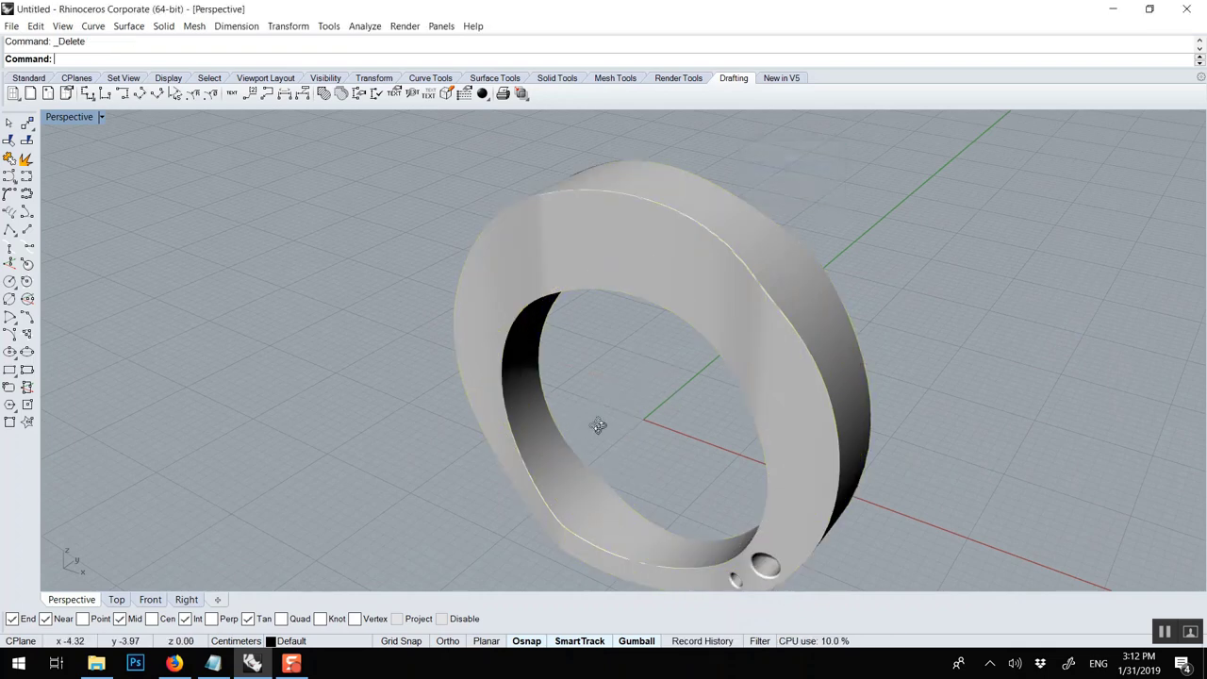
Select the filleted ring solid and delete it
right_drag(597, 425, 655, 427)
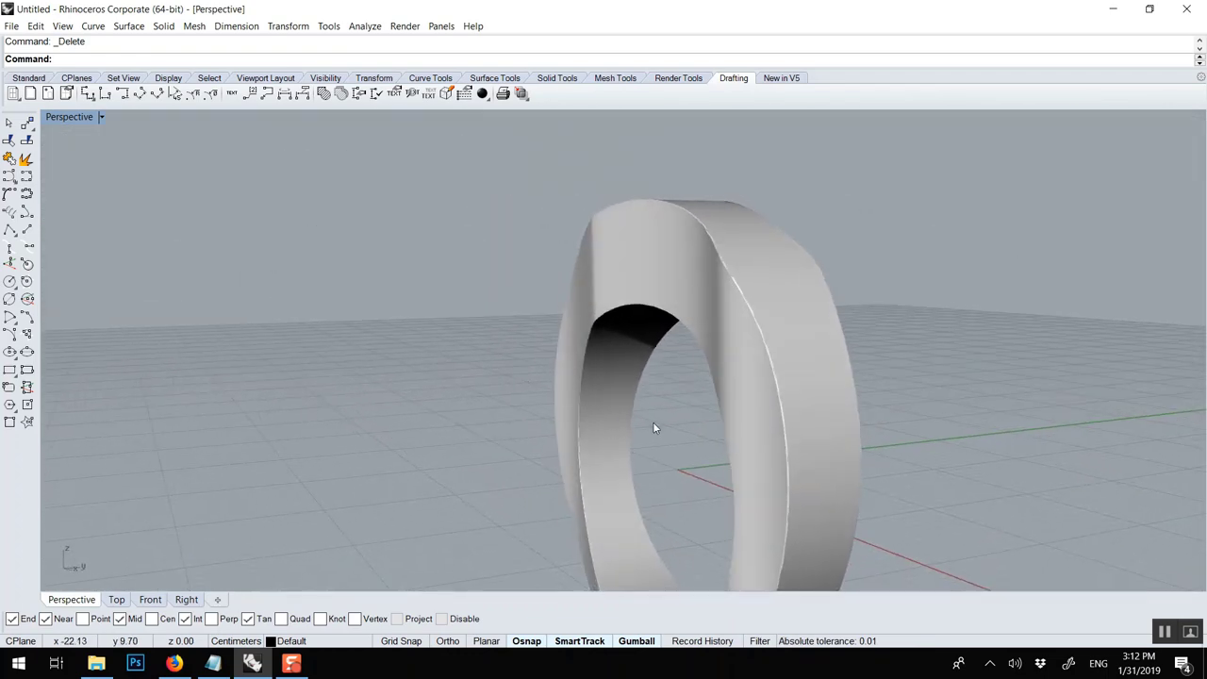
right_drag(662, 467, 590, 365)
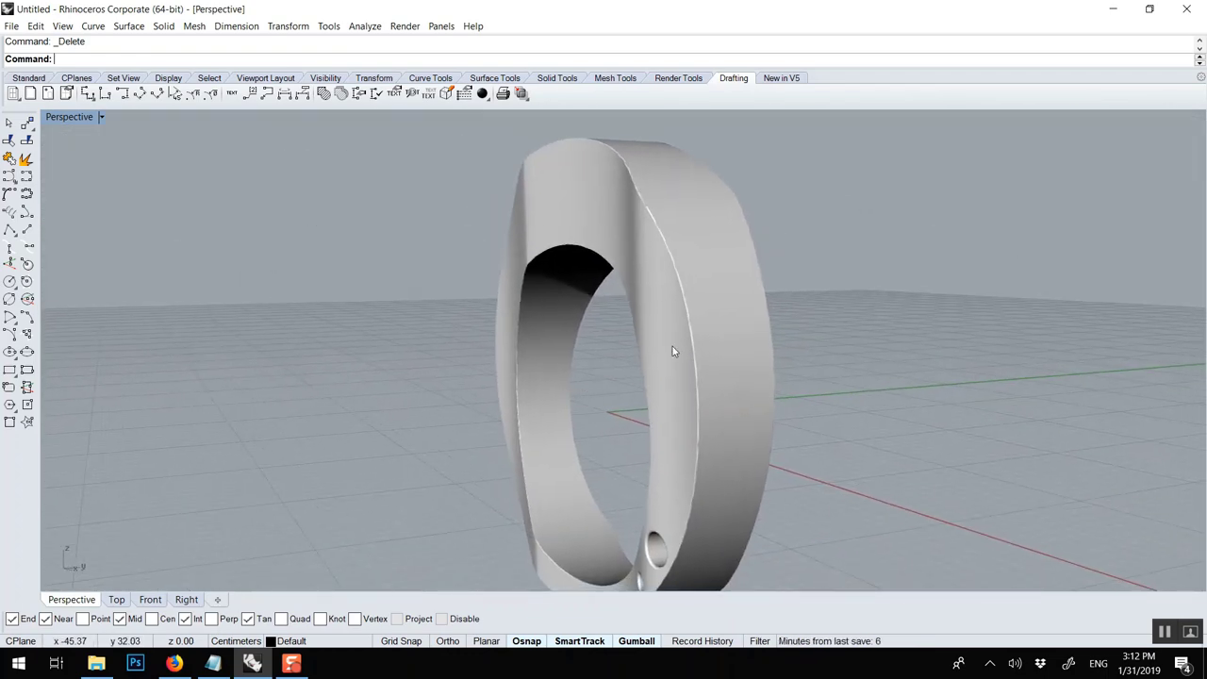
scroll(688, 258, up, 2)
click(641, 236)
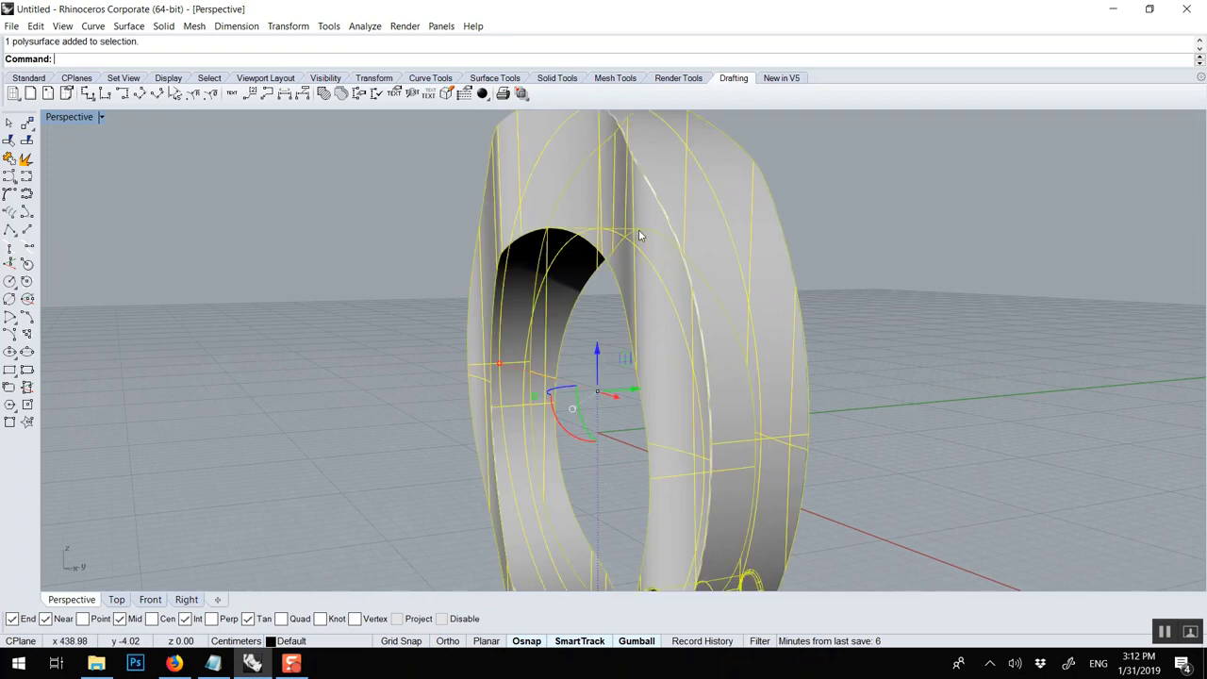
scroll(637, 363, down, 2)
right_drag(603, 408, 815, 423)
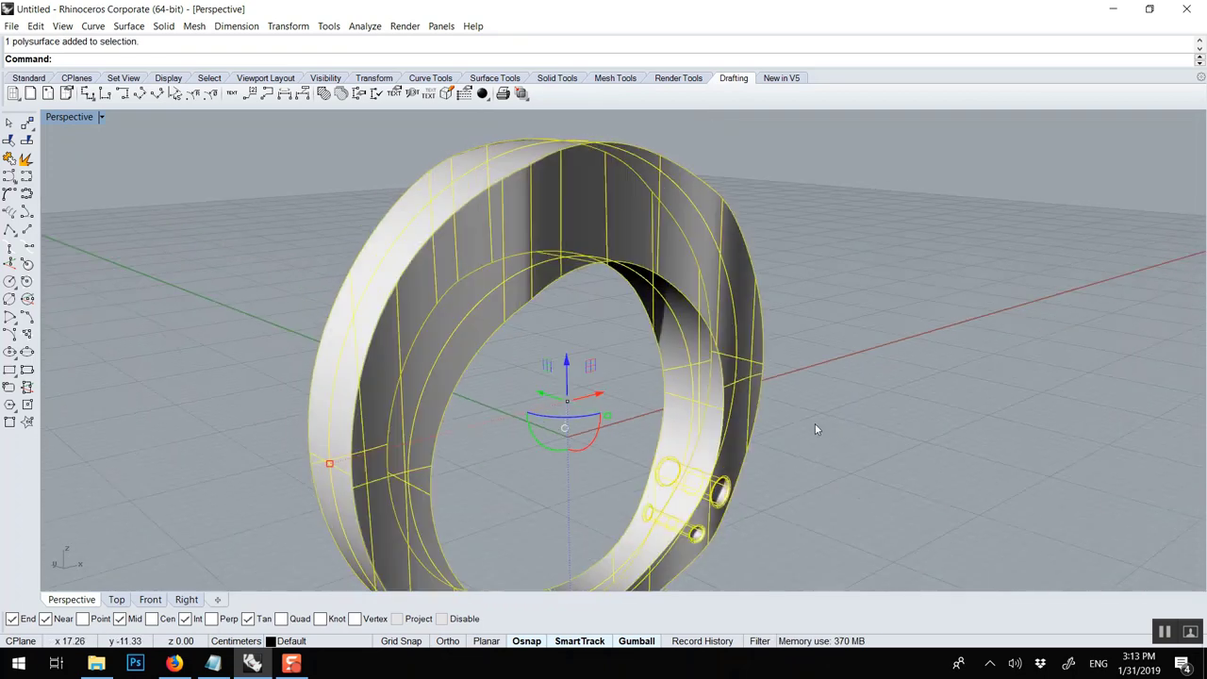
key(Delete)
Window-select and delete the leftover curves
right_drag(337, 290, 425, 322)
scroll(425, 325, down, 3)
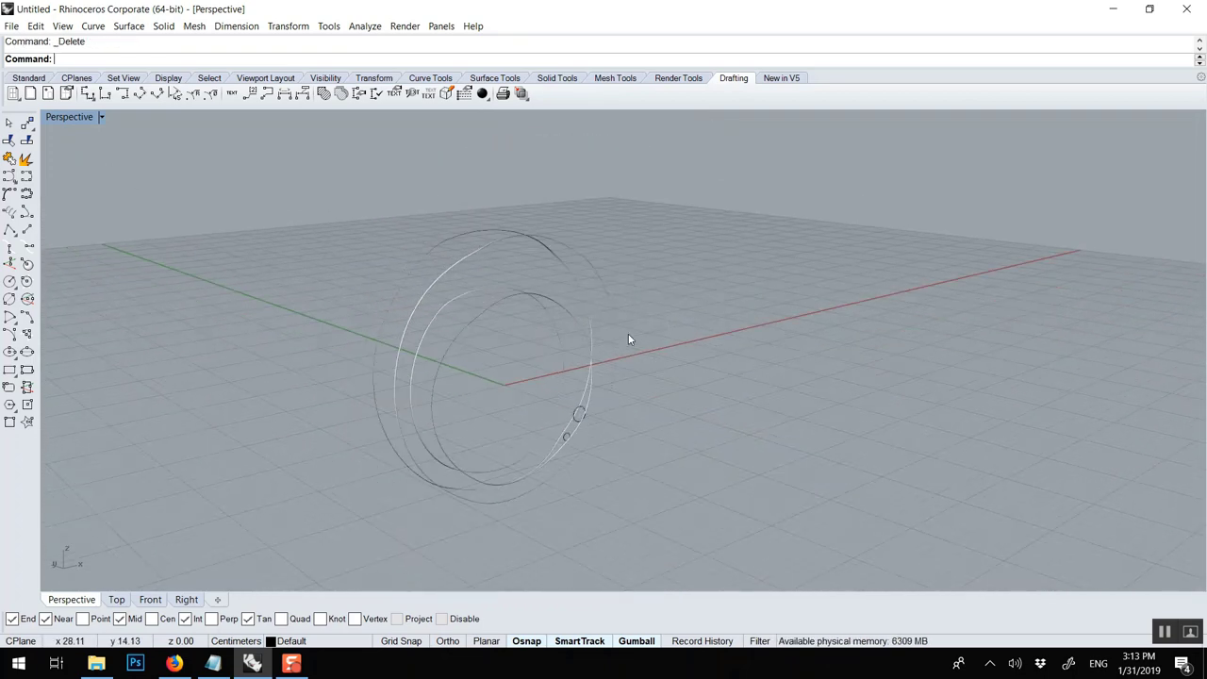
drag(303, 205, 713, 546)
key(Delete)
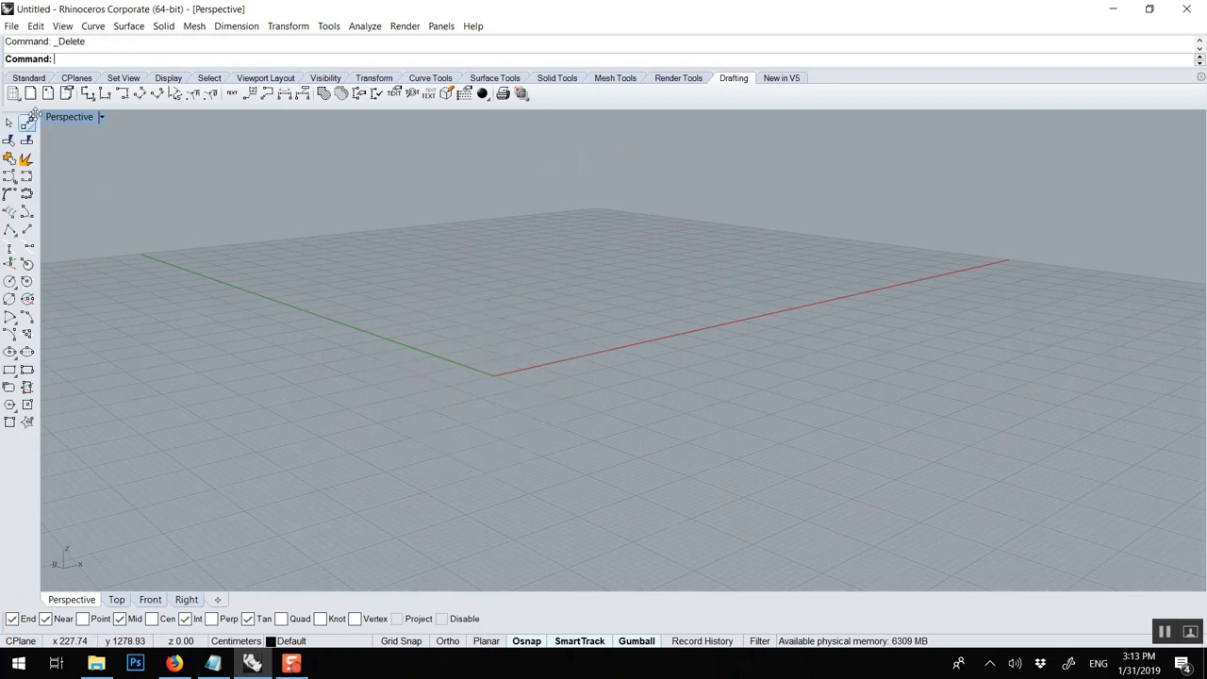
Draw a circle centred at the origin in the maximized Front view
double_click(68, 117)
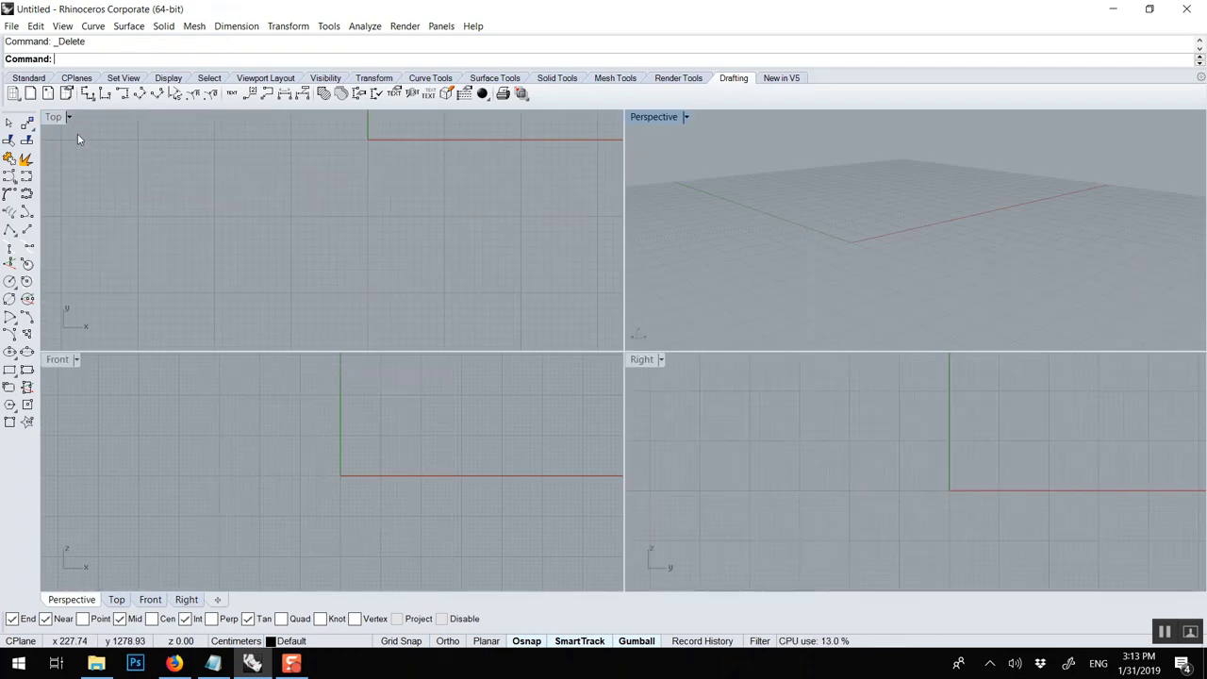
double_click(57, 360)
scroll(370, 312, down, 2)
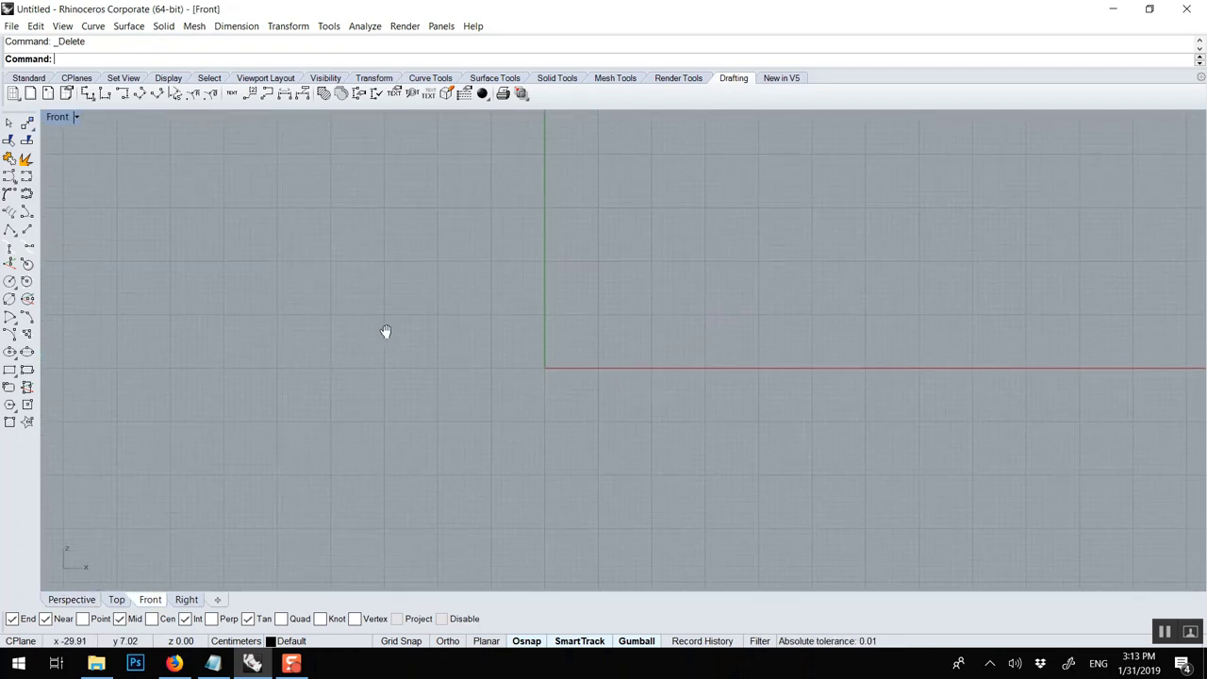
key(Return)
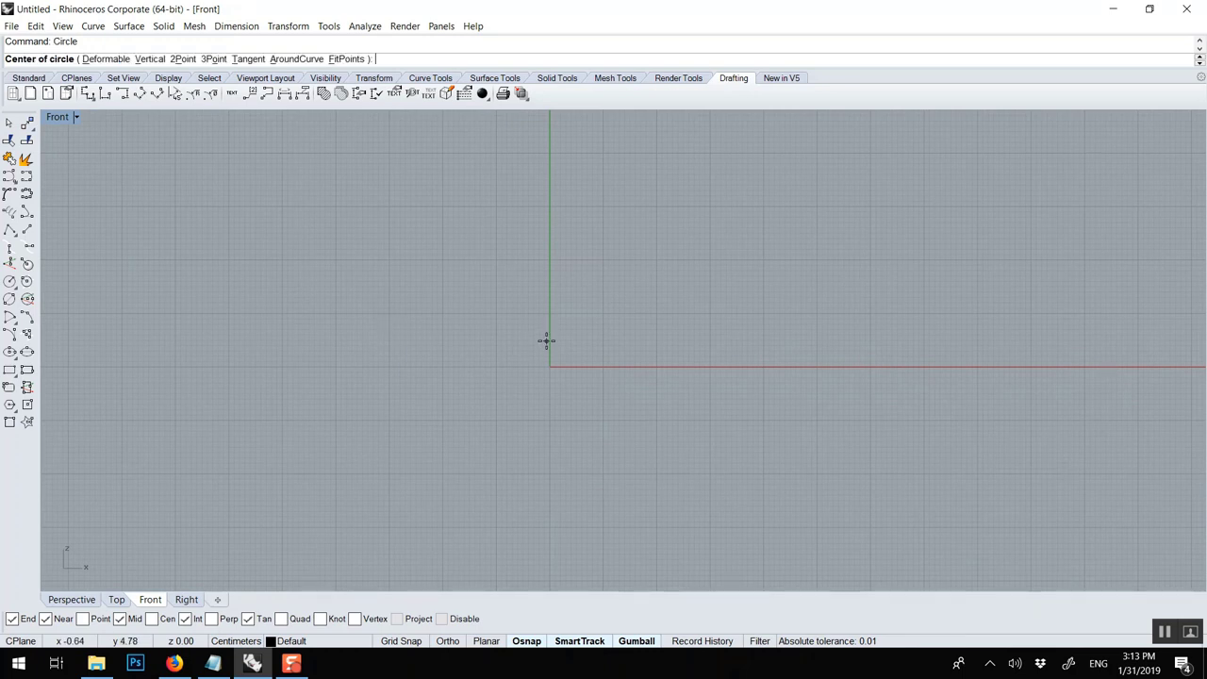
click(549, 366)
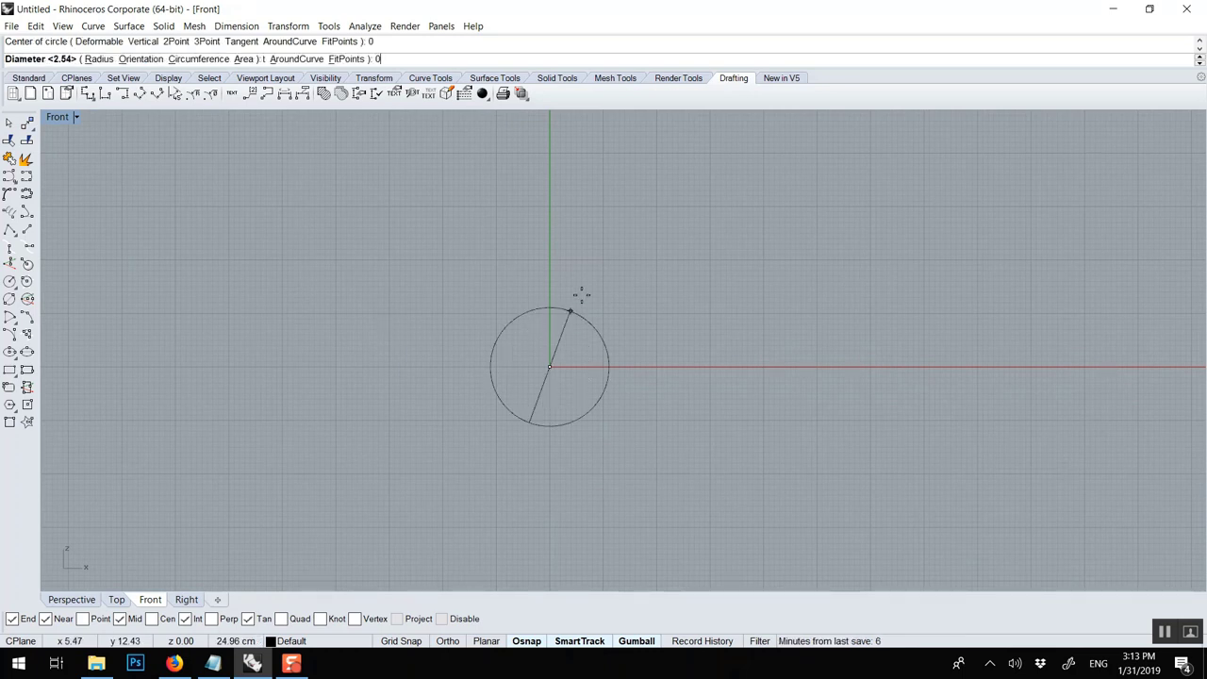
click(554, 253)
In the Right view, draw a small centred rounded rectangle at the vertical line's lower end
double_click(53, 118)
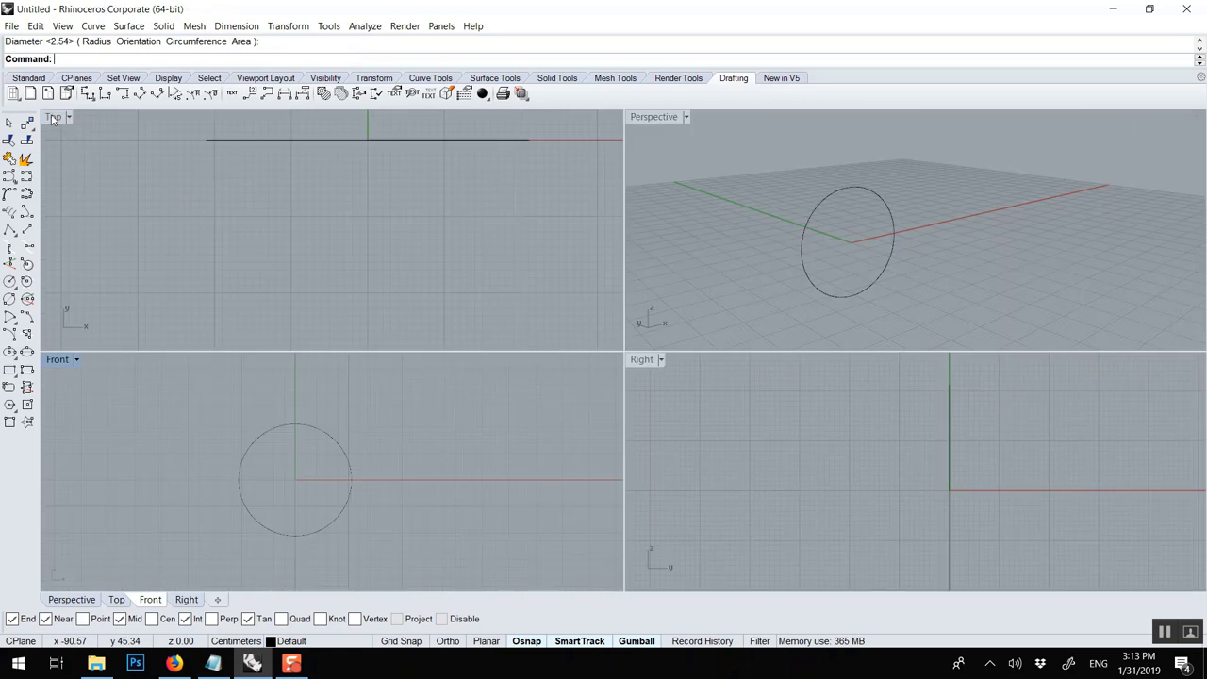
scroll(905, 410, down, 1)
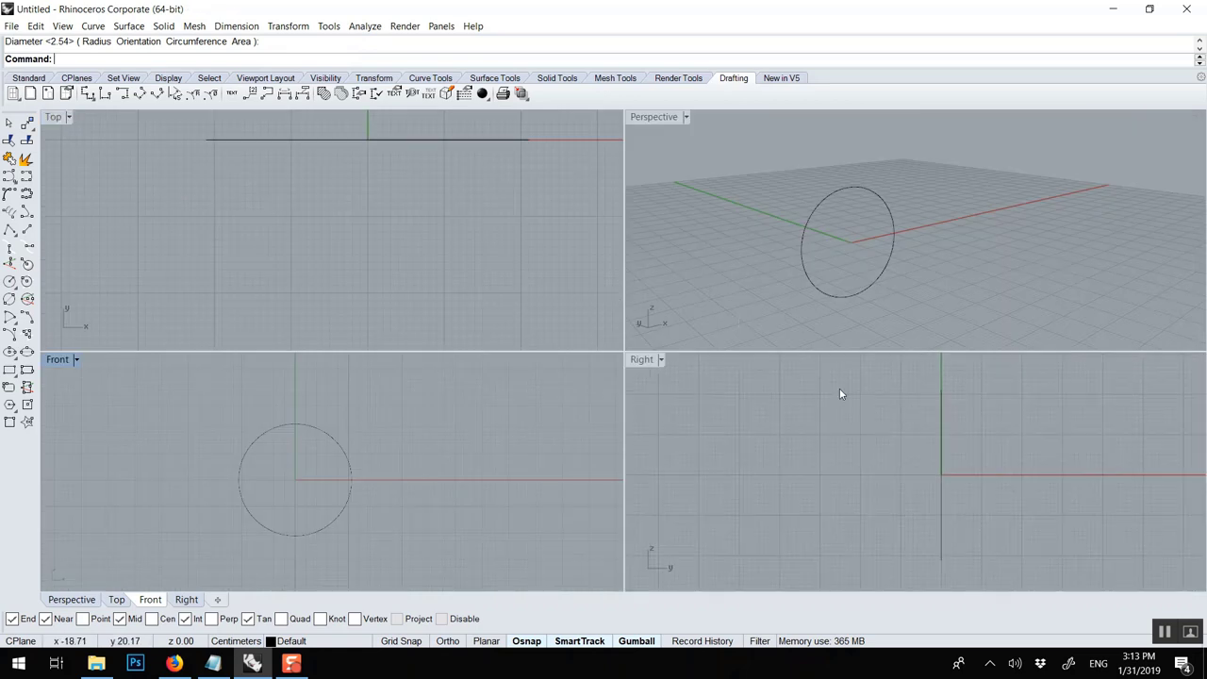
click(637, 364)
double_click(639, 361)
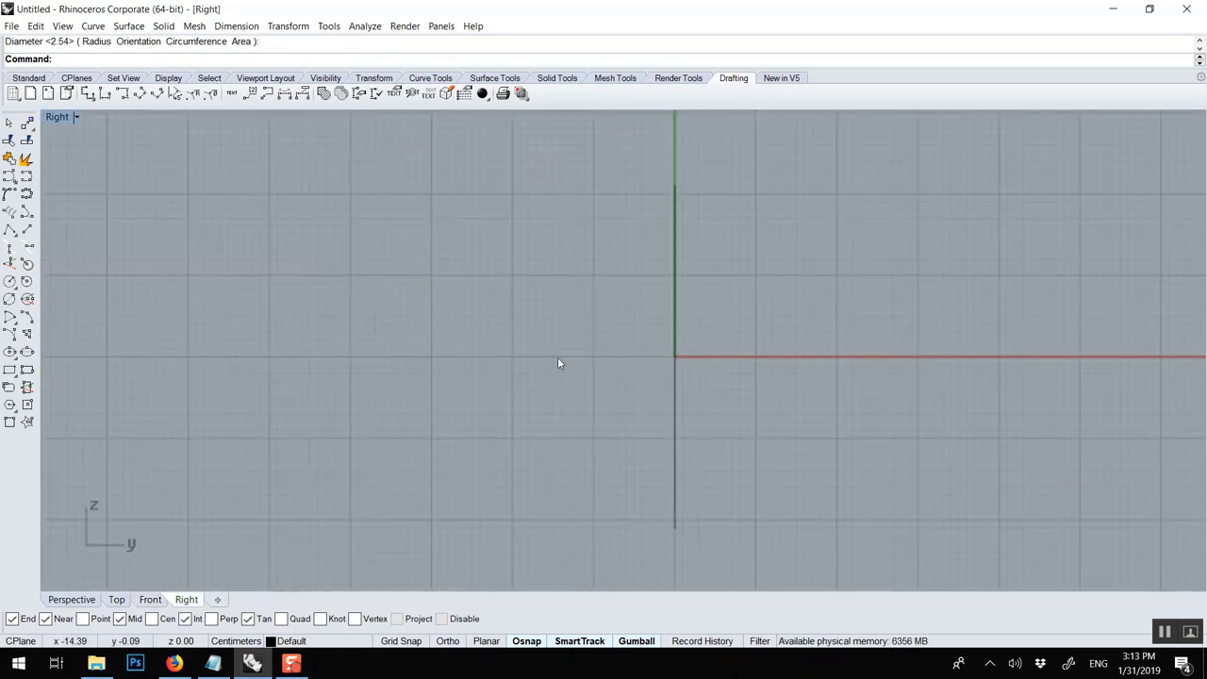
text(Rectangle)
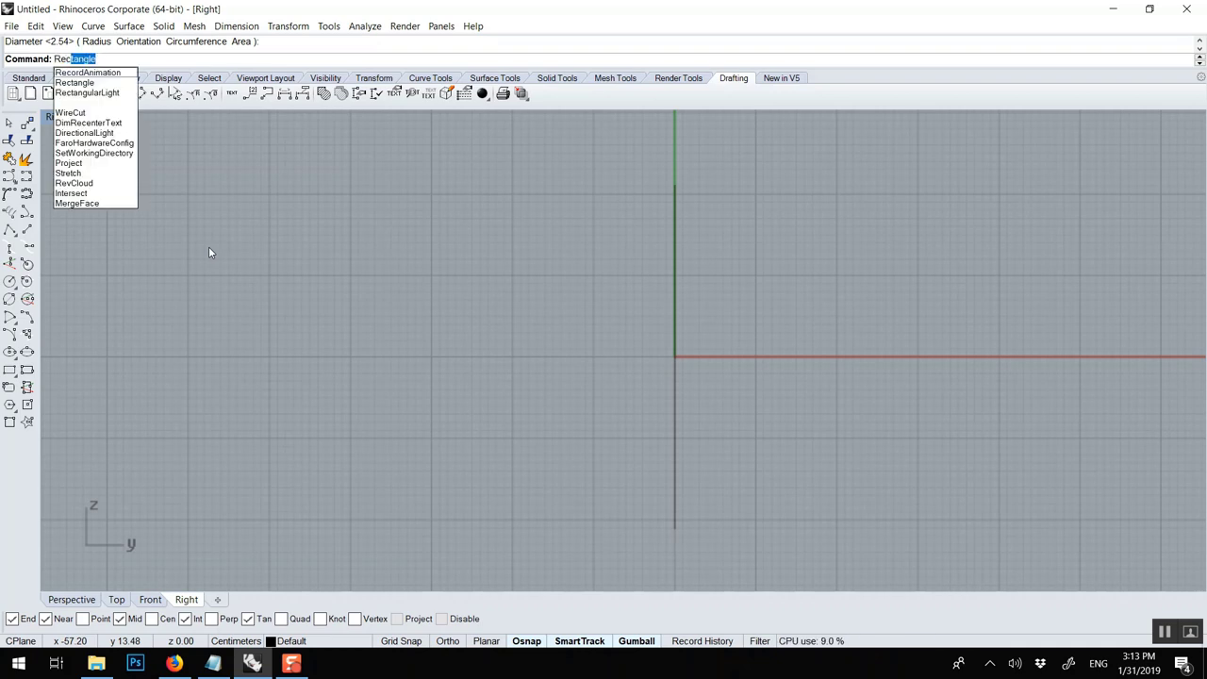
key(Return)
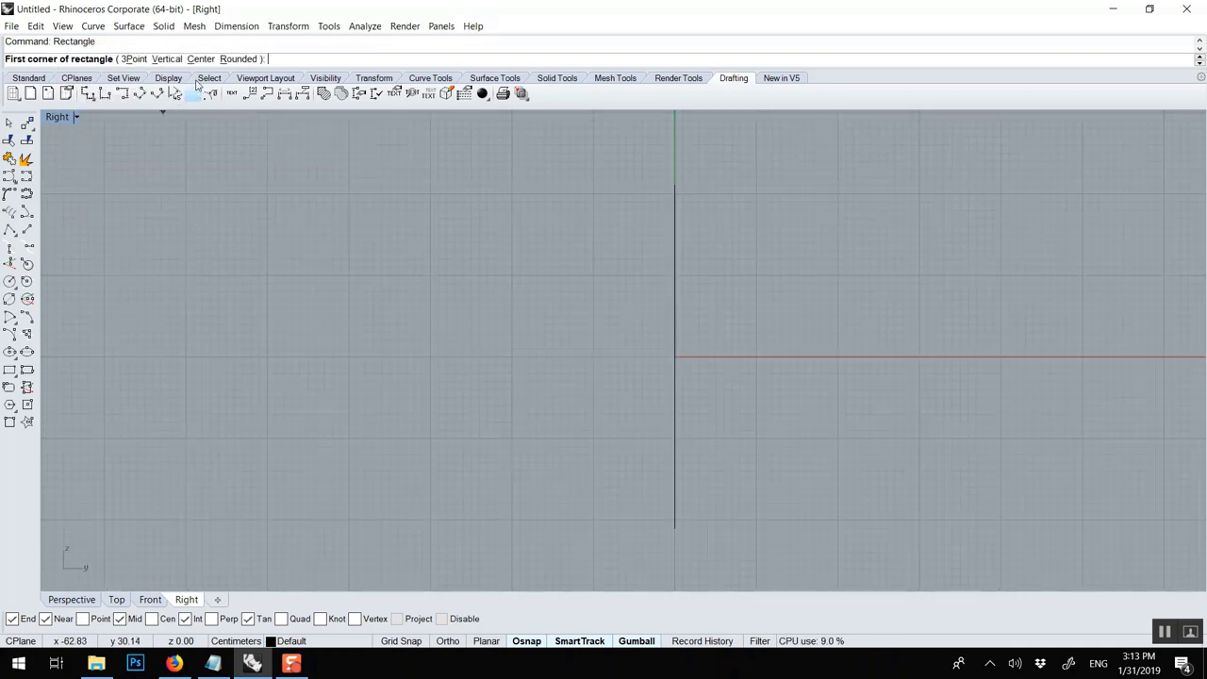
click(199, 59)
click(138, 59)
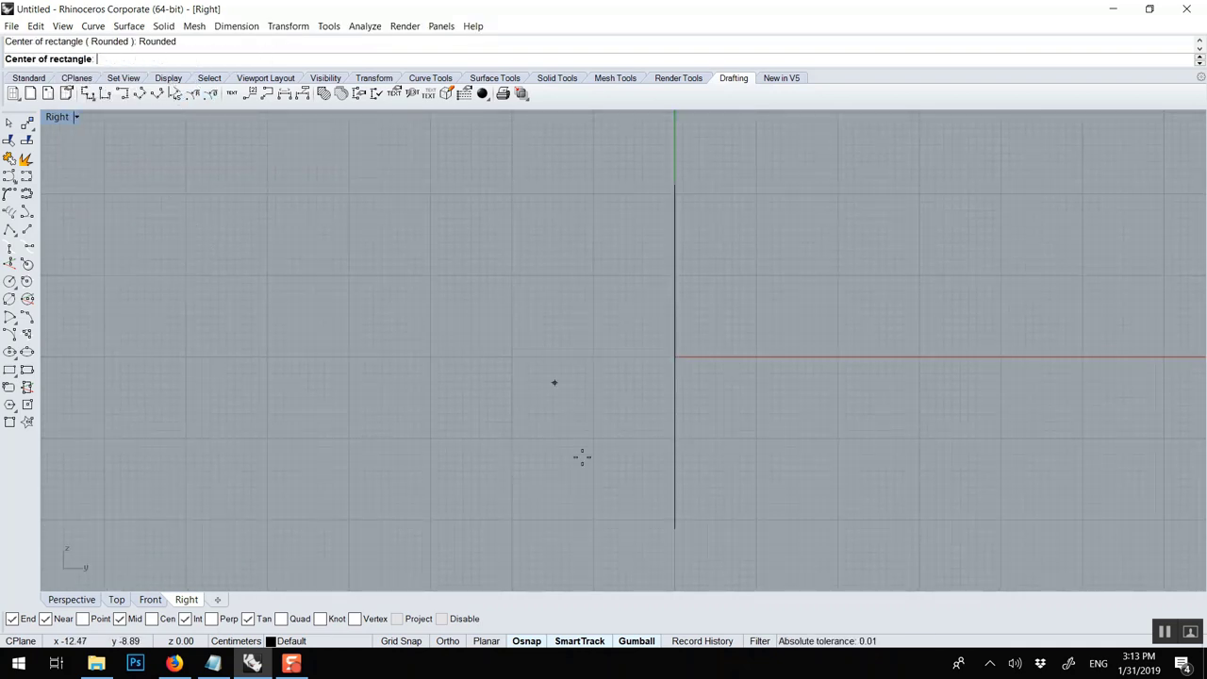
click(675, 529)
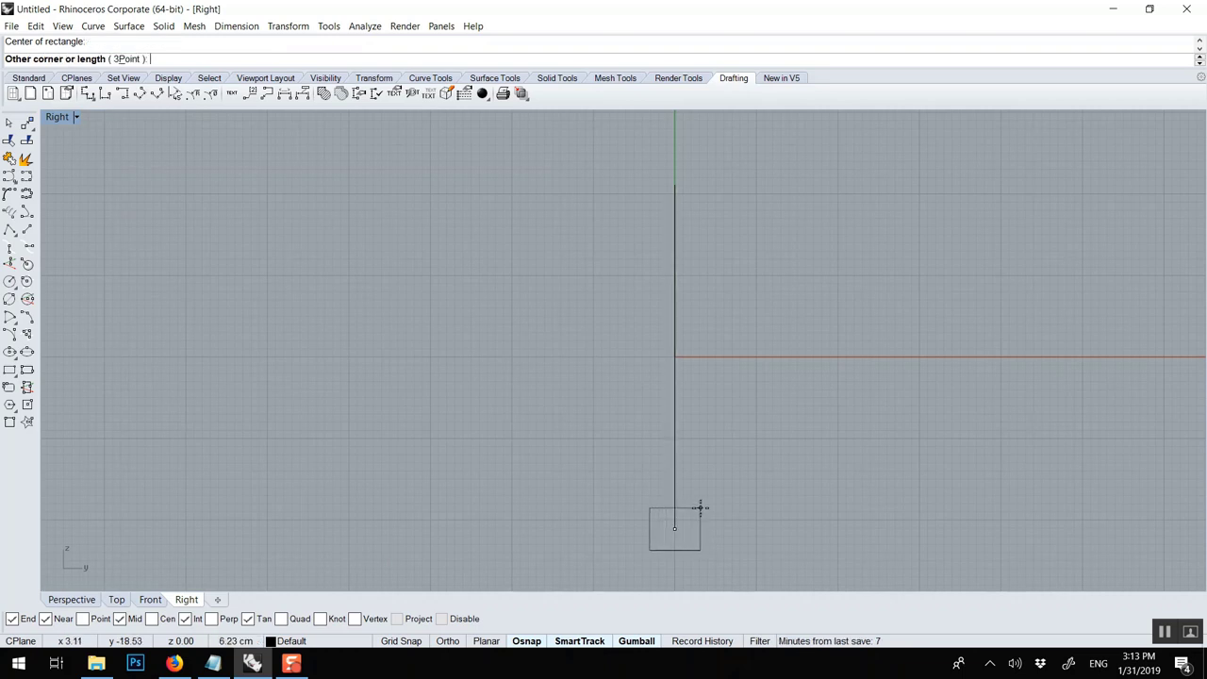
click(699, 510)
click(691, 515)
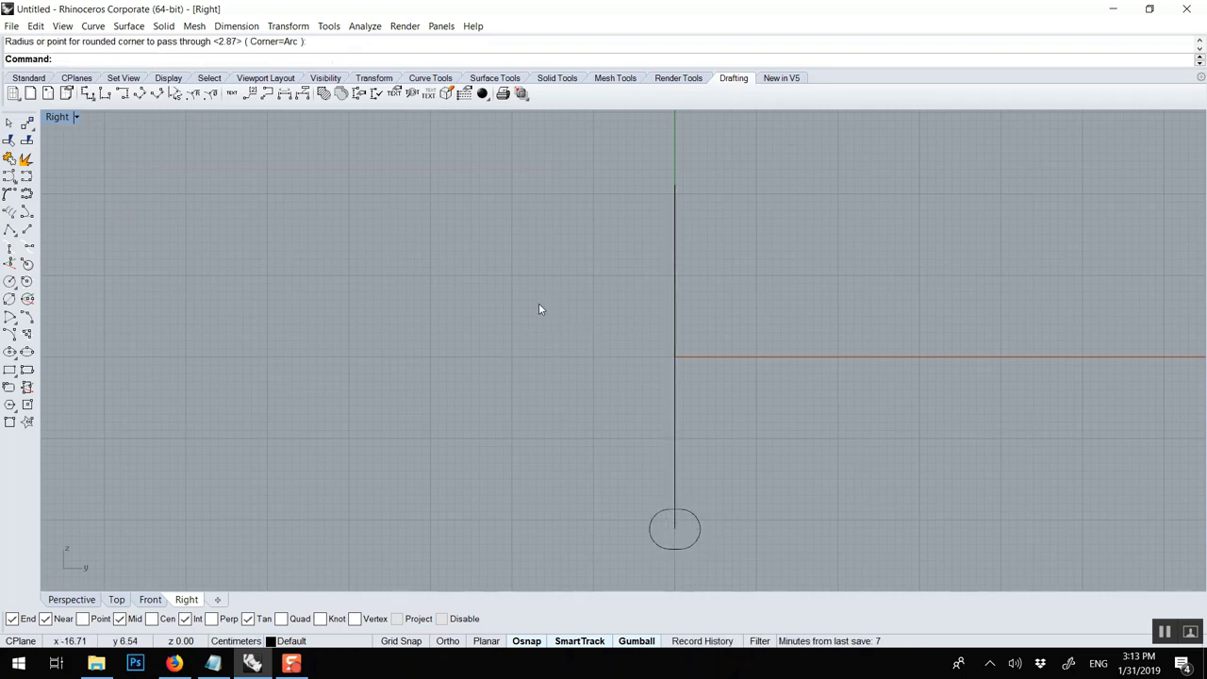
Draw a large circle centred on the rail's top end and select it
text(C)
key(Return)
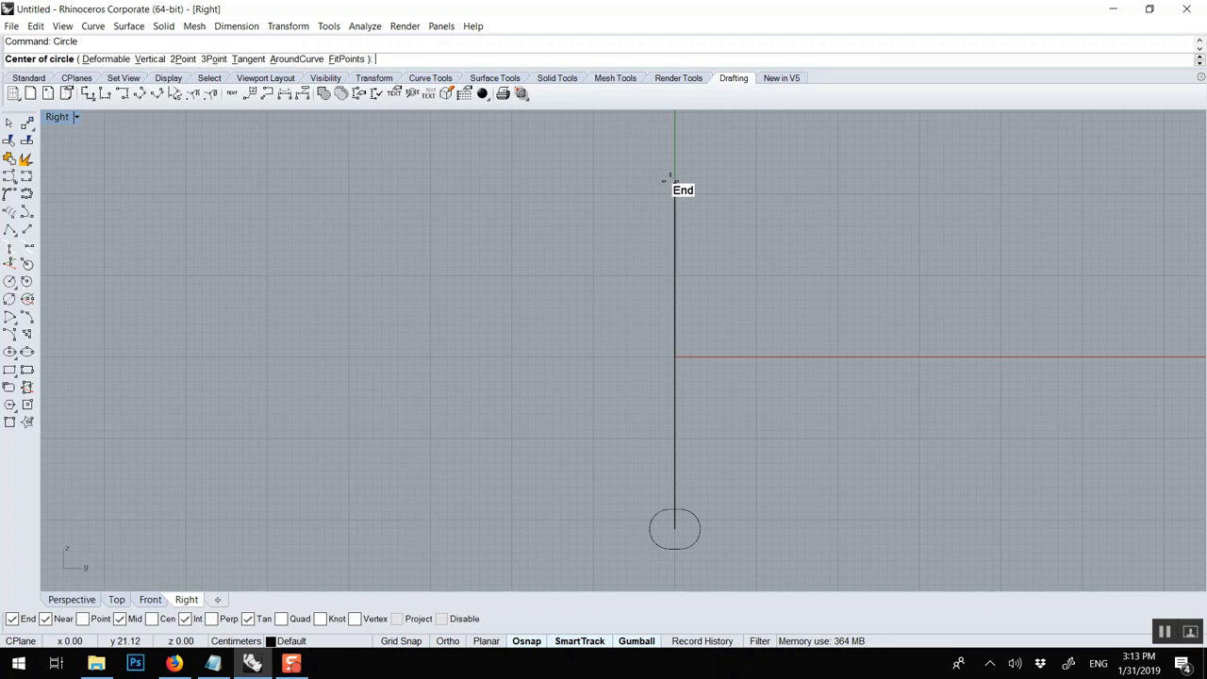
click(674, 185)
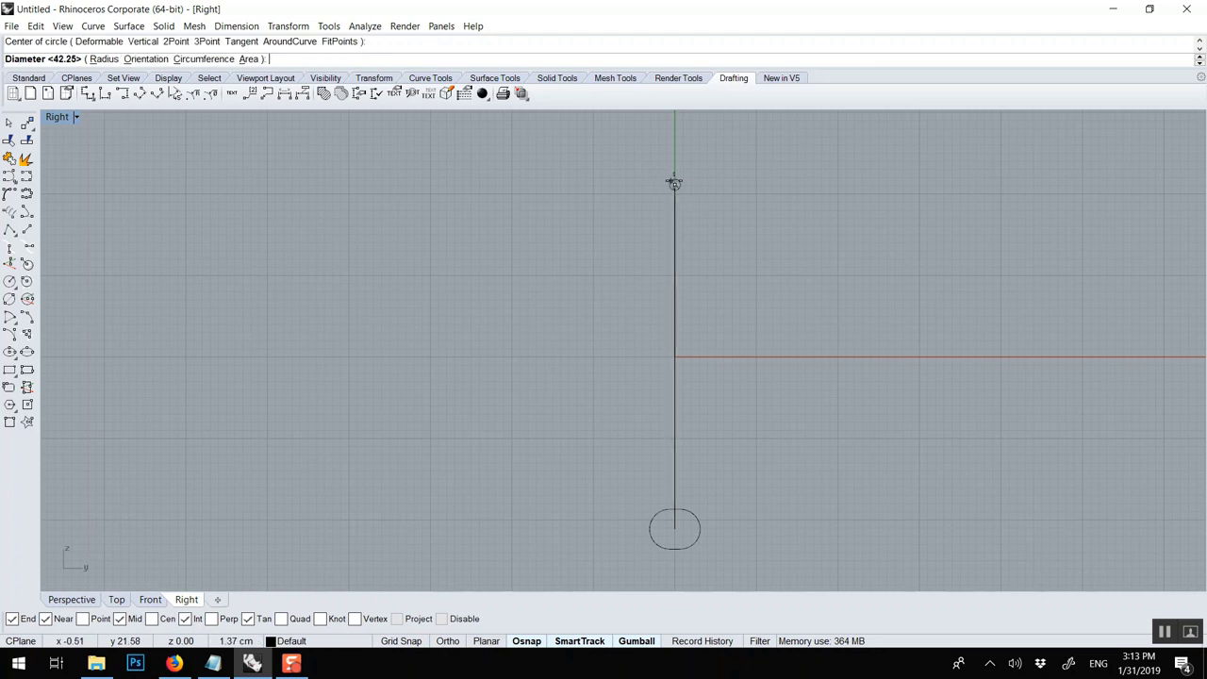
click(709, 258)
click(735, 142)
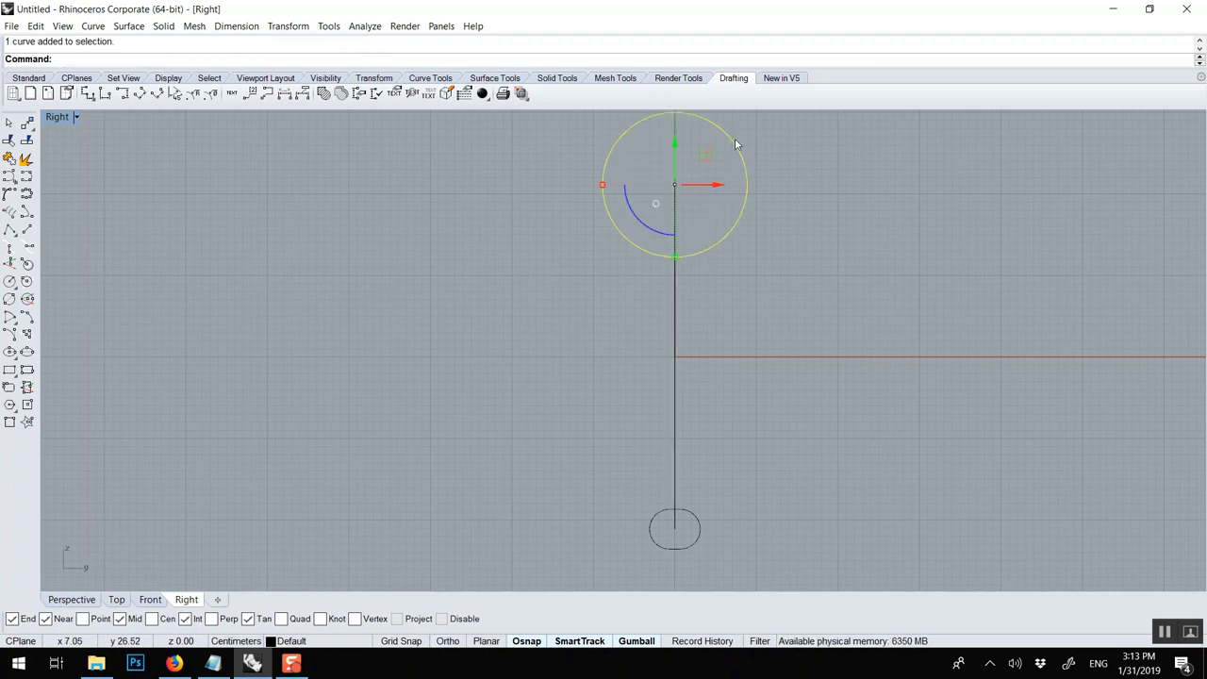
Rebuild the large circle with a new control-point count at degree 3
text(Rebuild)
key(Return)
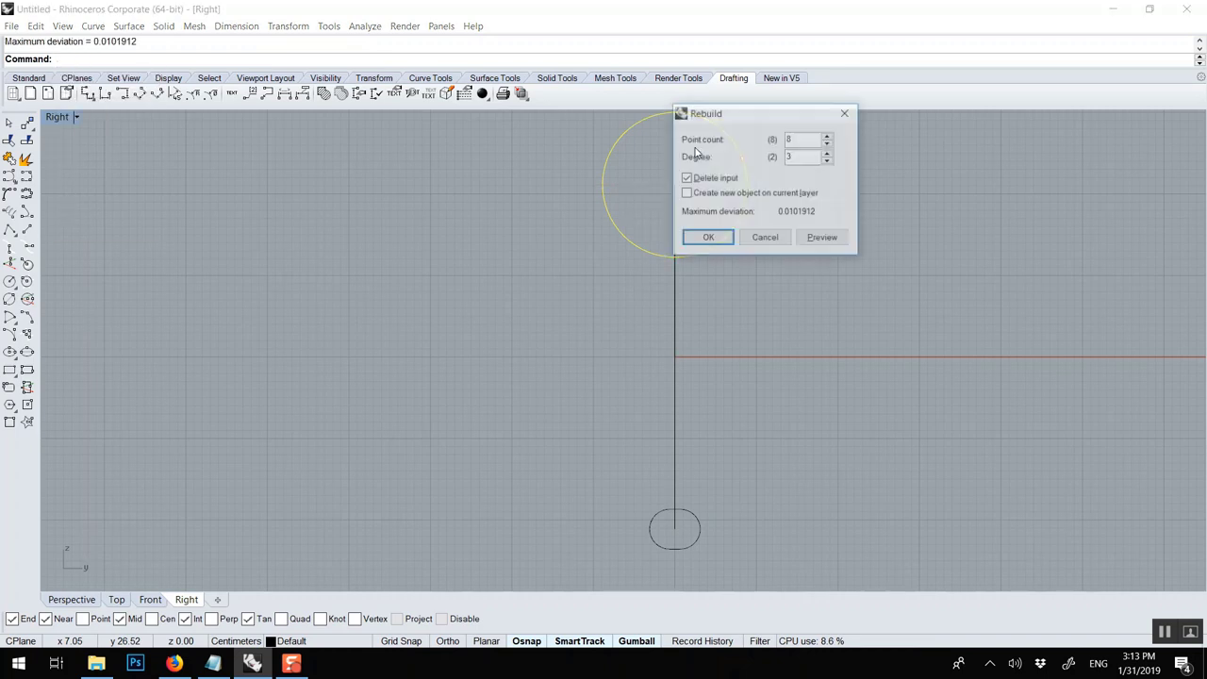
drag(793, 130, 833, 144)
double_click(845, 153)
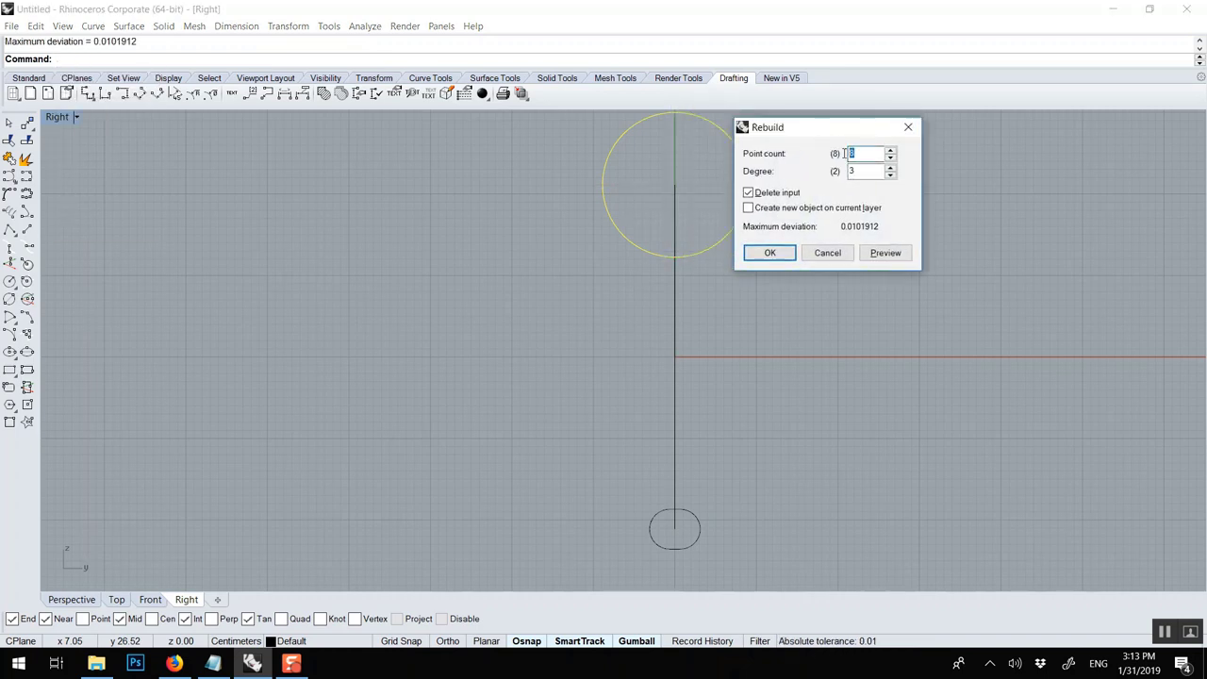
text(10)
click(769, 252)
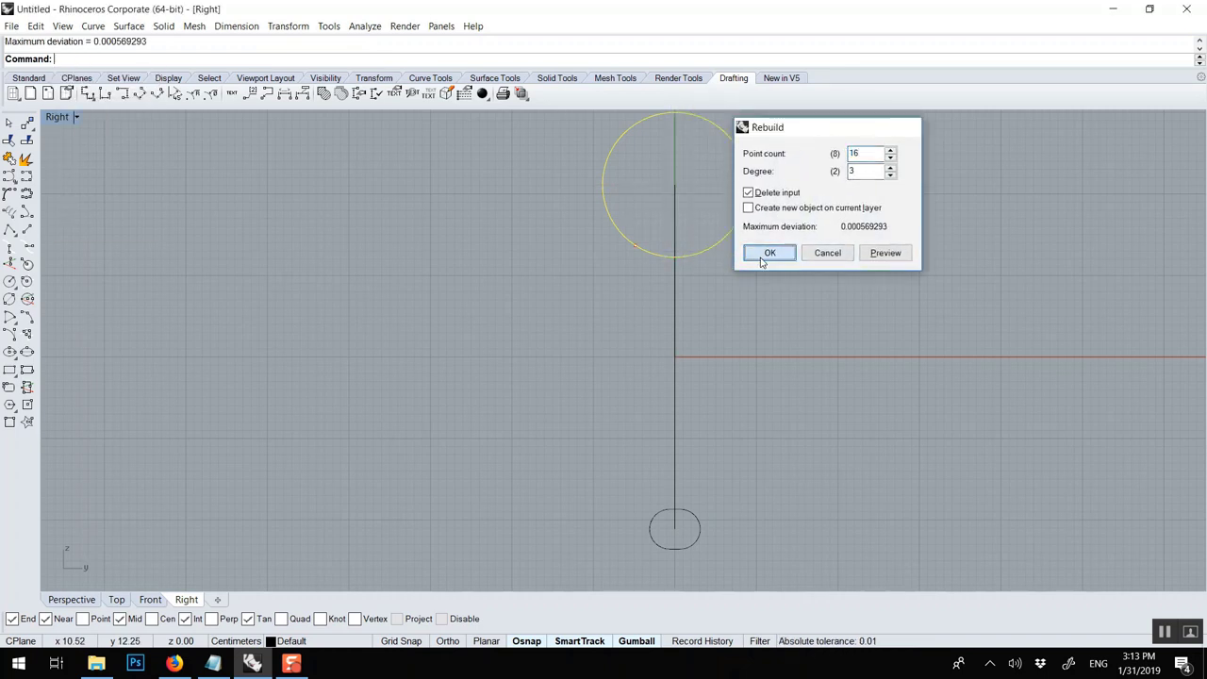
Show the circle's control points and pick alternate ones to pull inward into a wavy profile
right_drag(682, 214, 602, 350)
scroll(599, 345, up, 2)
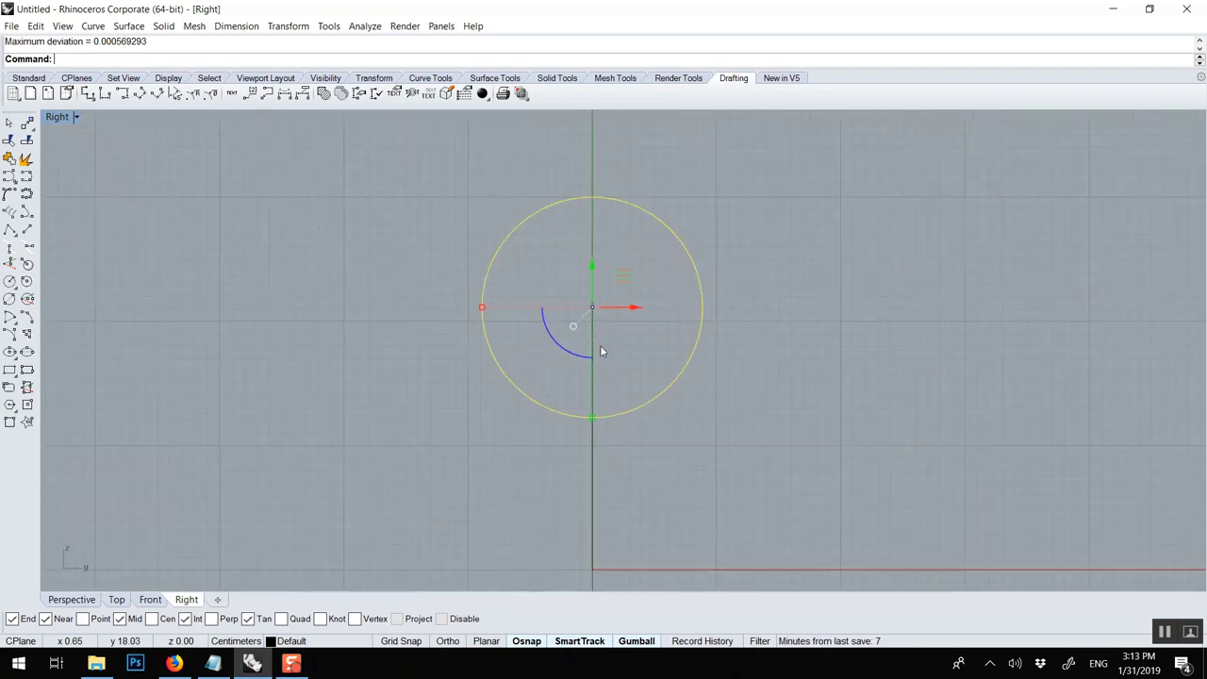
key(F10)
drag(623, 185, 652, 232)
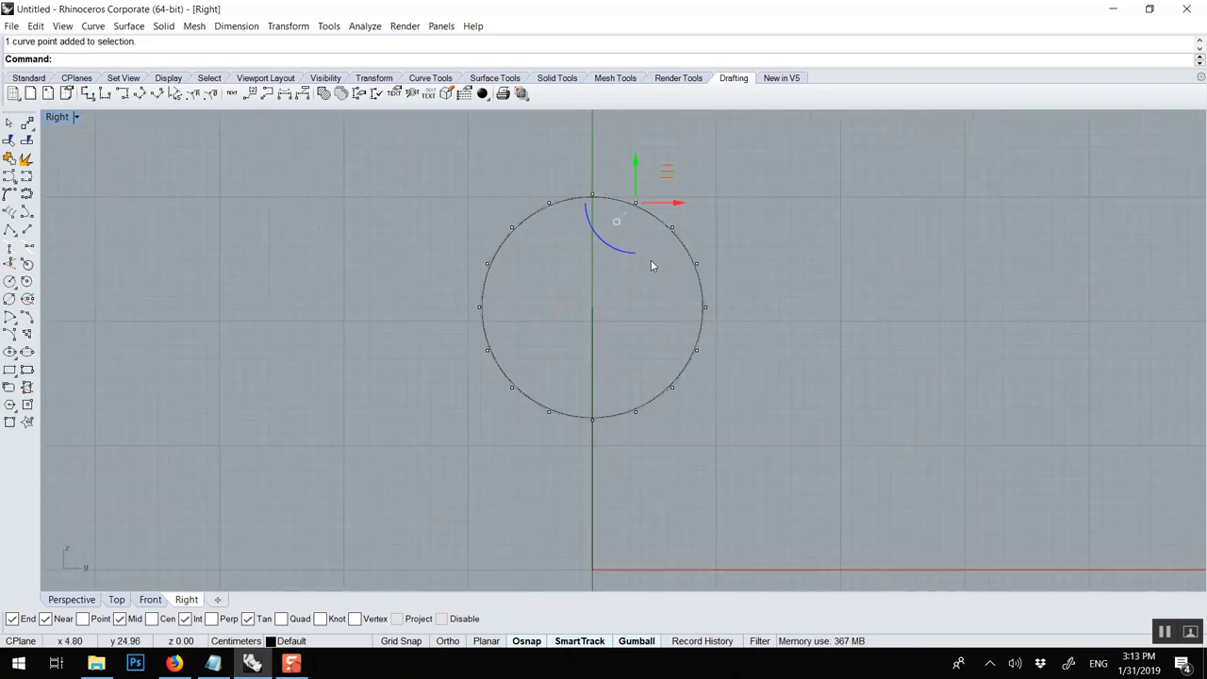
shift+click(696, 263)
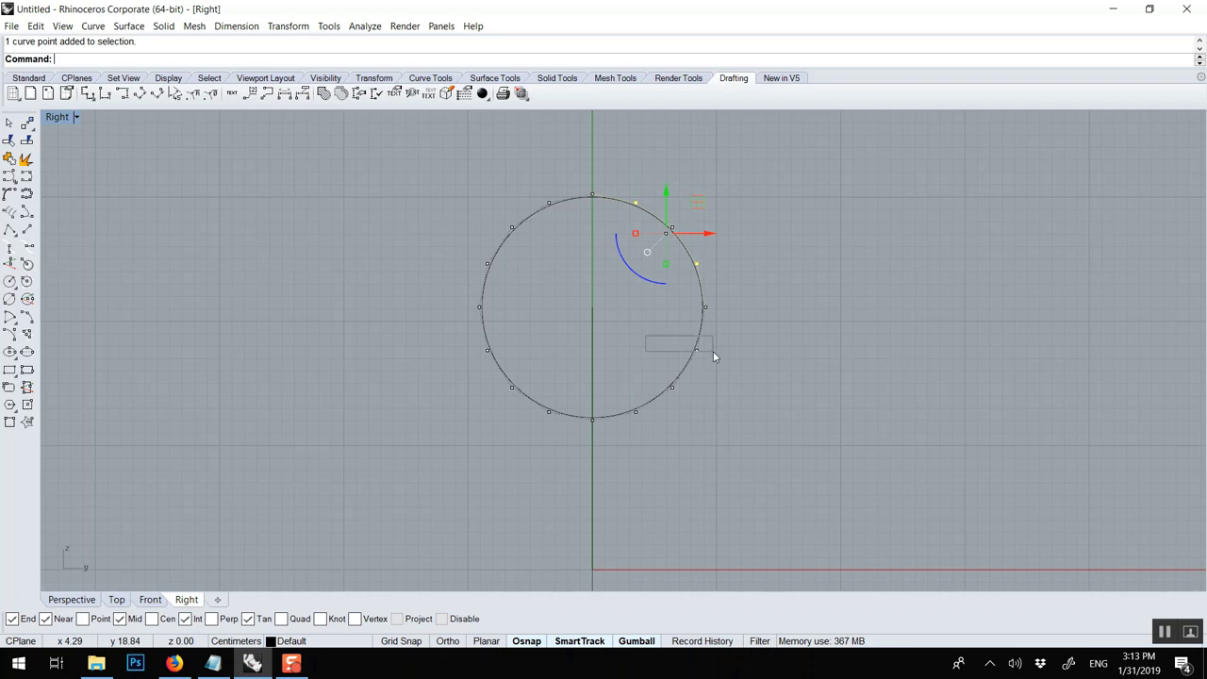
shift+drag(713, 352, 713, 353)
shift+drag(660, 443, 661, 444)
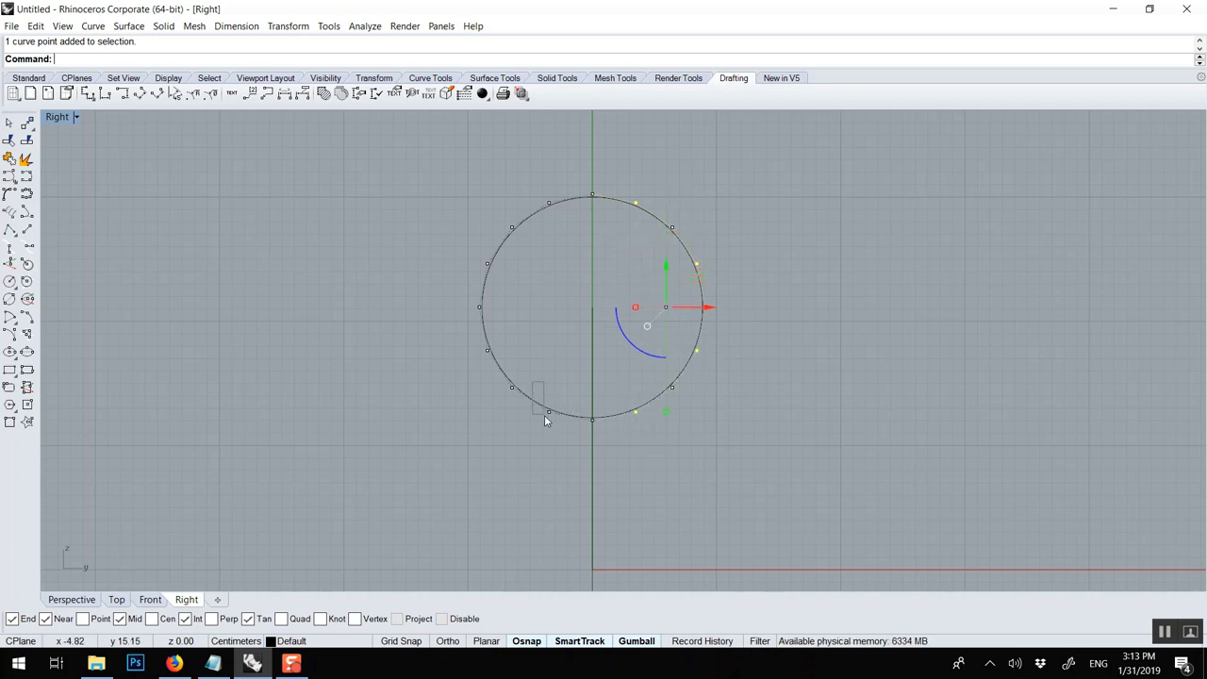
shift+drag(544, 419, 554, 428)
shift+drag(423, 335, 507, 376)
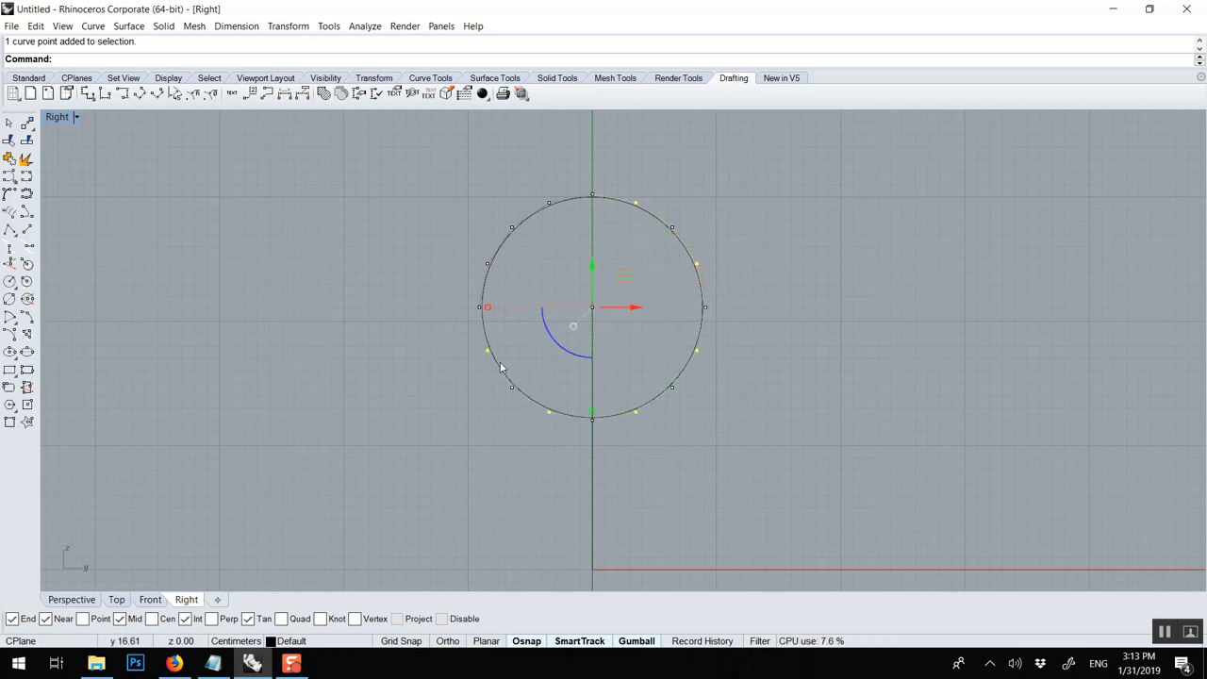
mouse_move(446, 247)
shift+mouse_down()
mouse_move(497, 274)
mouse_move(490, 309)
mouse_move(507, 309)
shift+mouse_up()
Clear the point selection, frame both profiles and the rail, and enable Record History
click(469, 290)
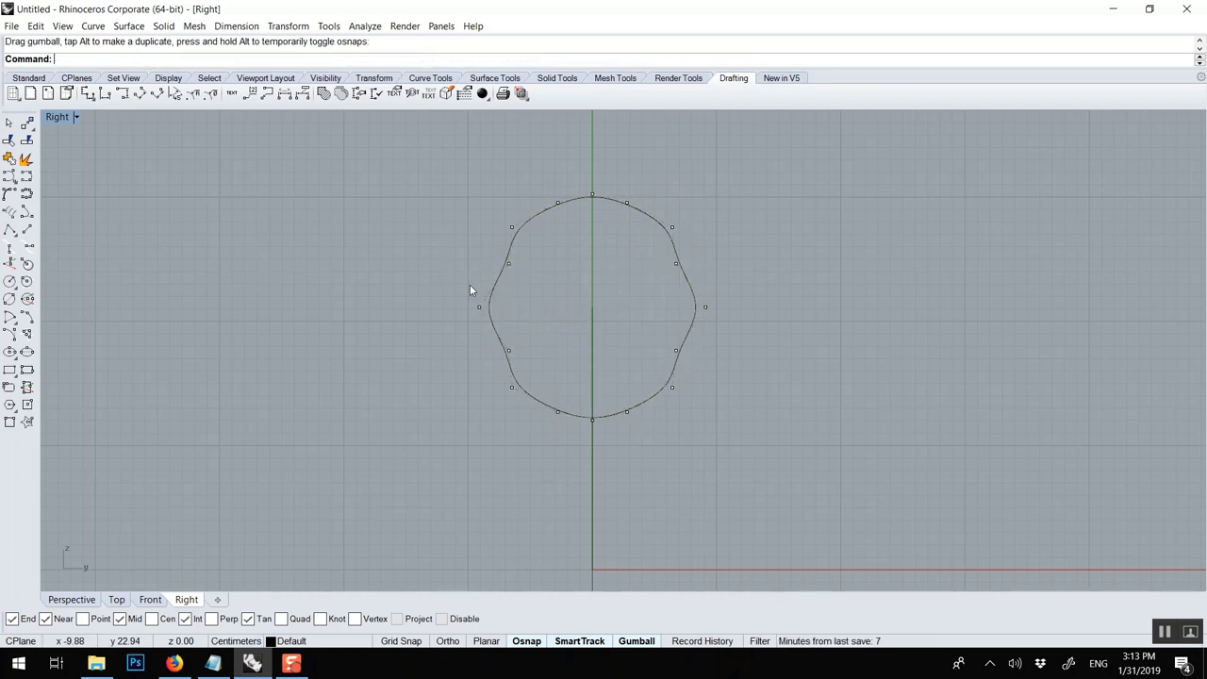
scroll(471, 290, down, 5)
right_drag(471, 291, 525, 293)
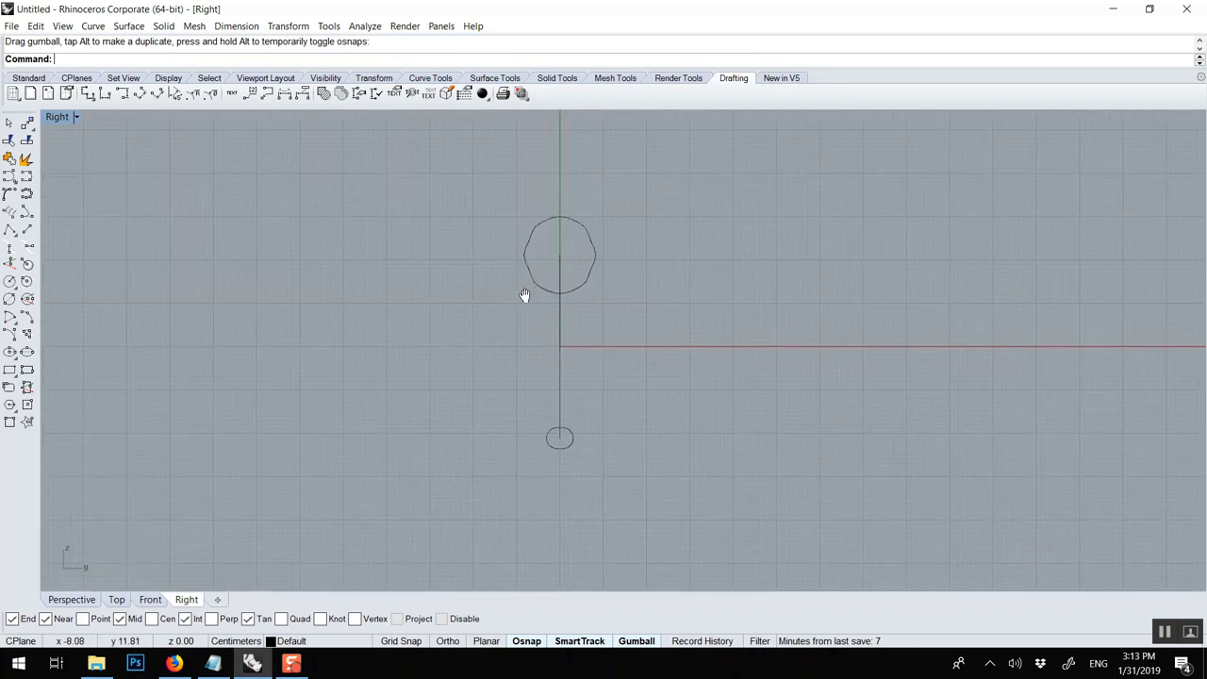
click(709, 642)
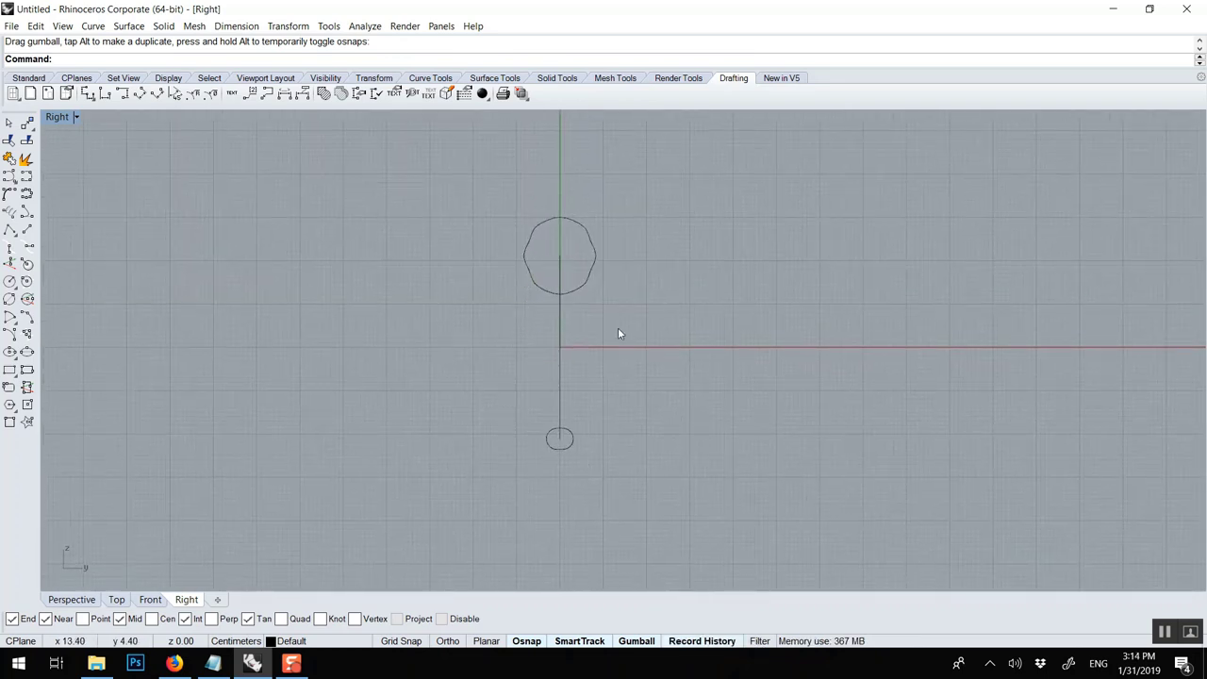
scroll(619, 333, up, 2)
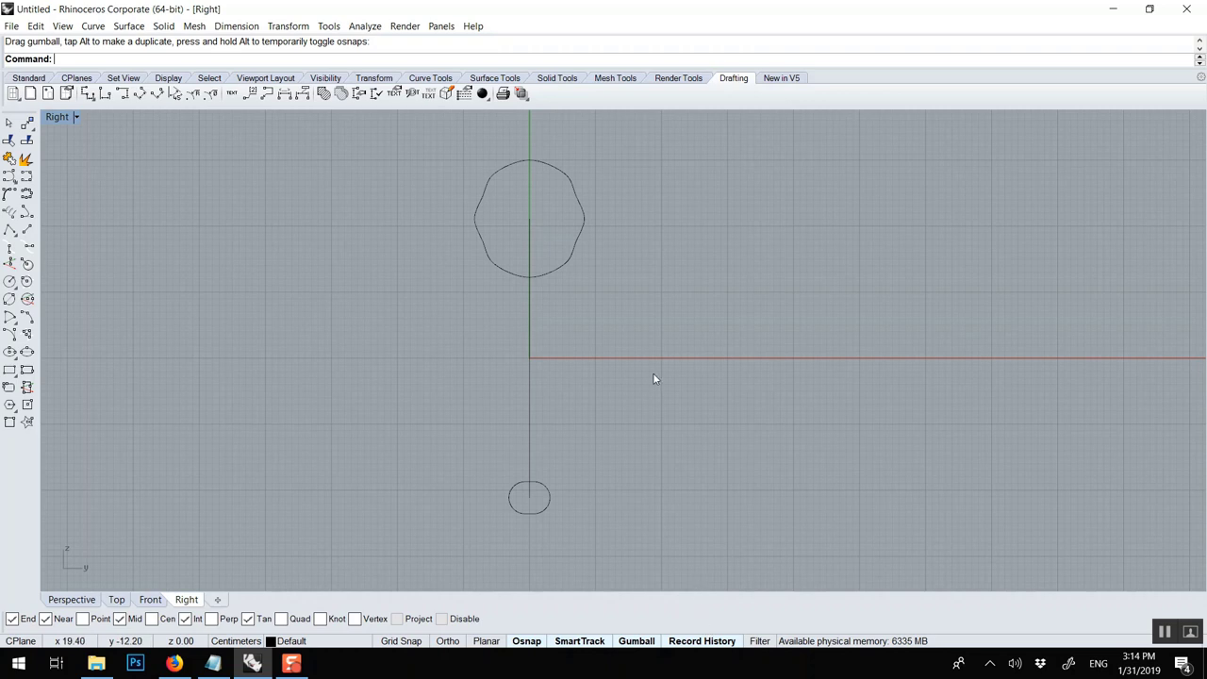
Sweep1 the wavy circle and rounded rectangle along the circular rail as a closed sweep
text(Sweep1)
key(Return)
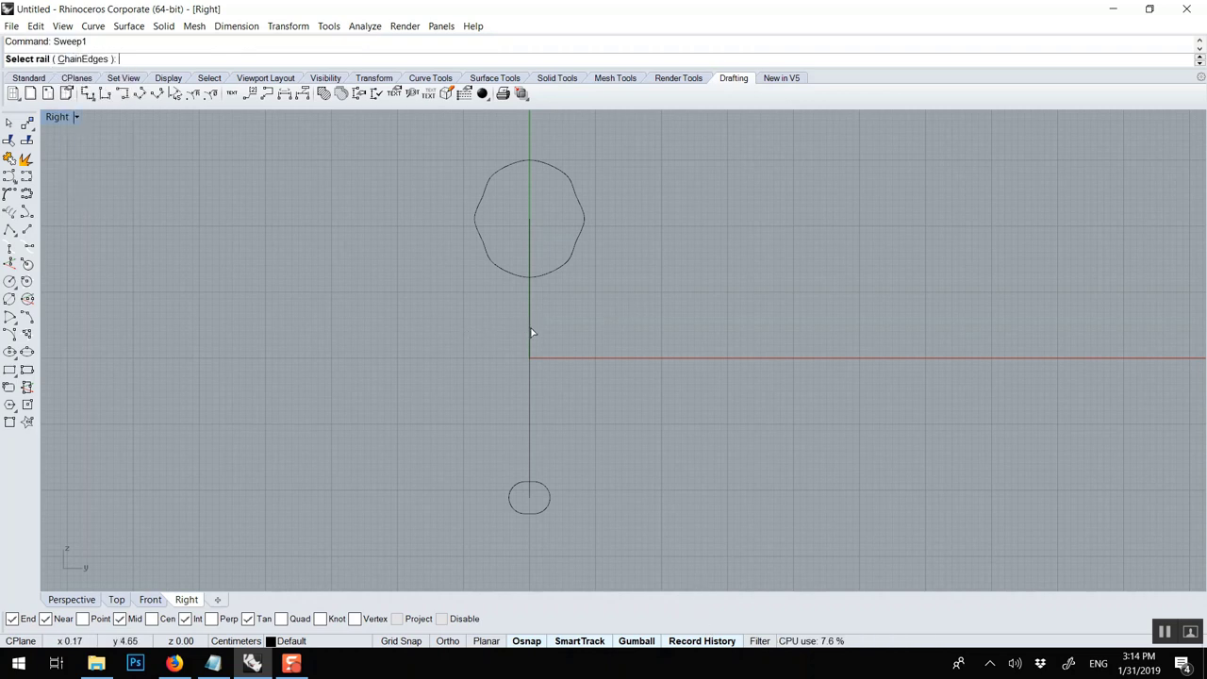
click(529, 331)
click(481, 245)
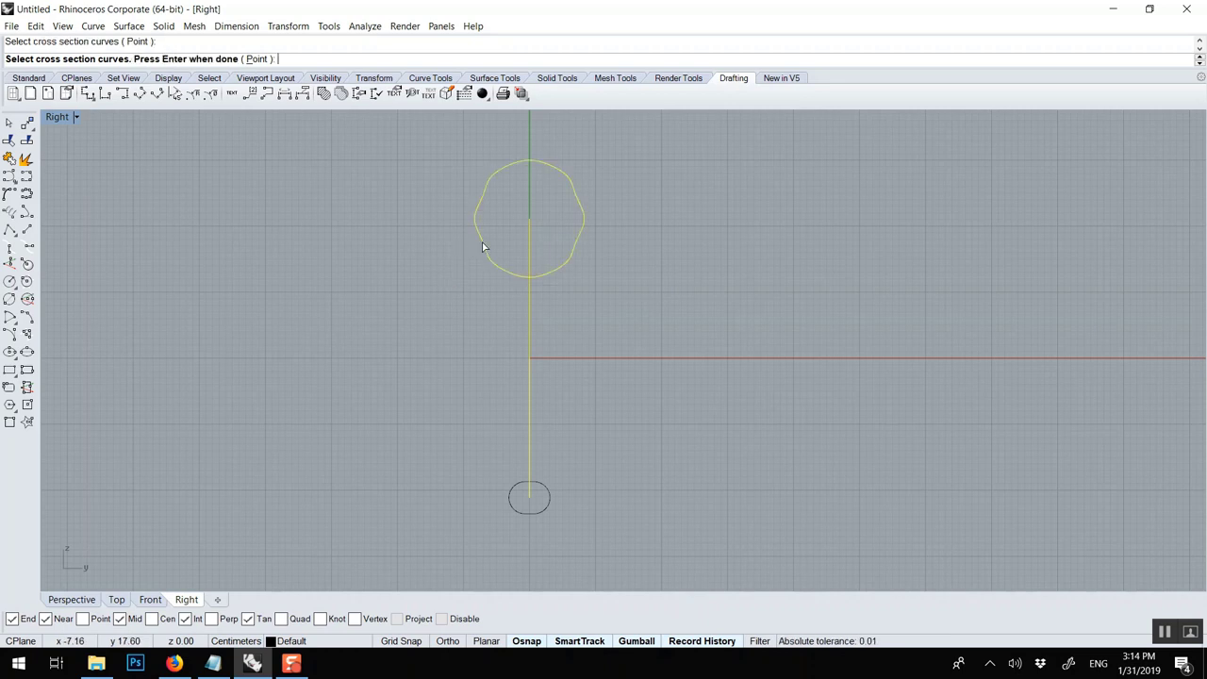
click(512, 486)
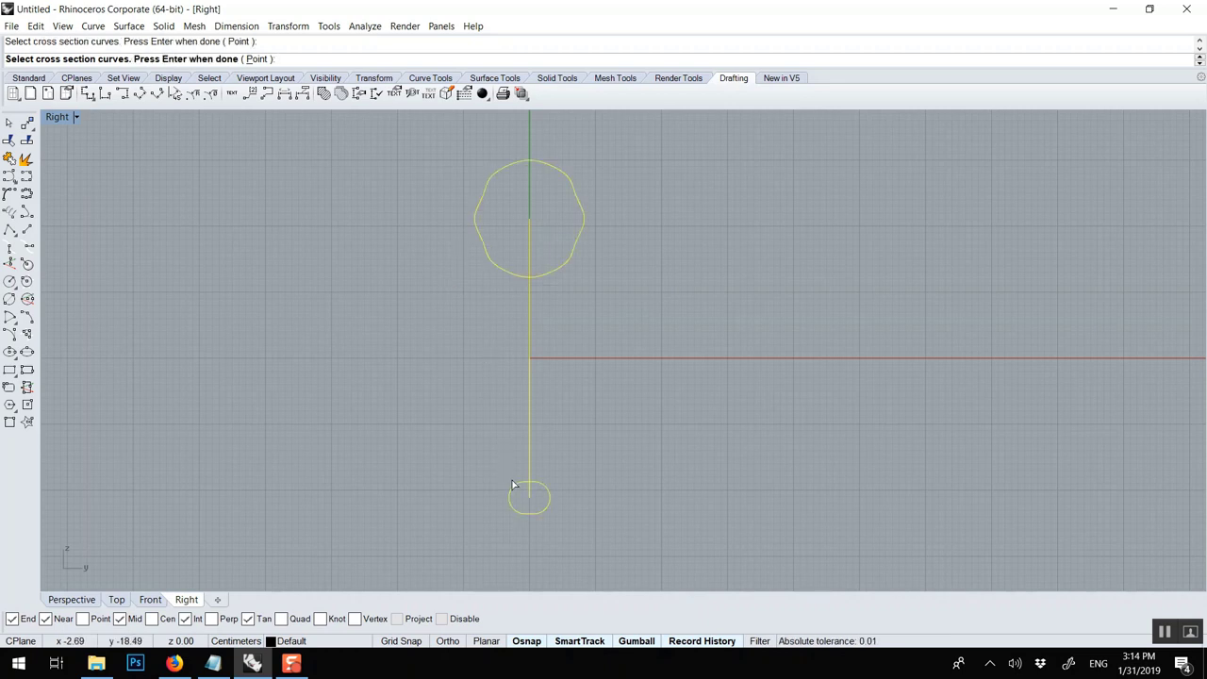
key(Return)
double_click(57, 116)
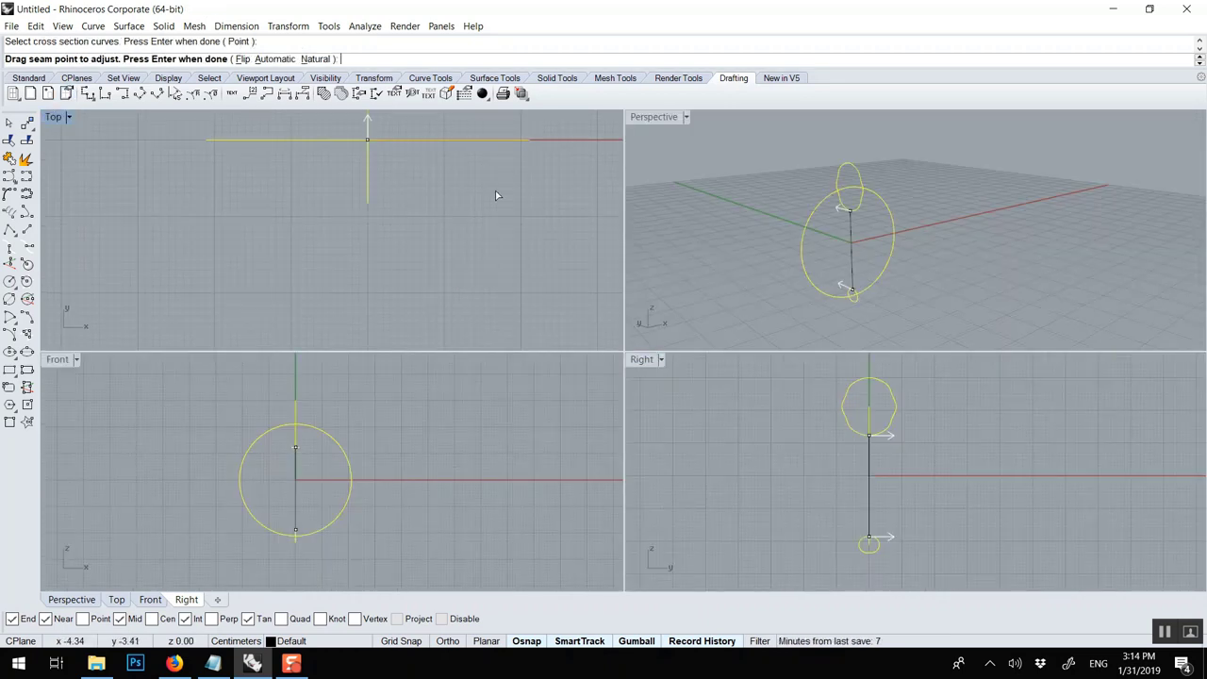
click(730, 180)
key(Return)
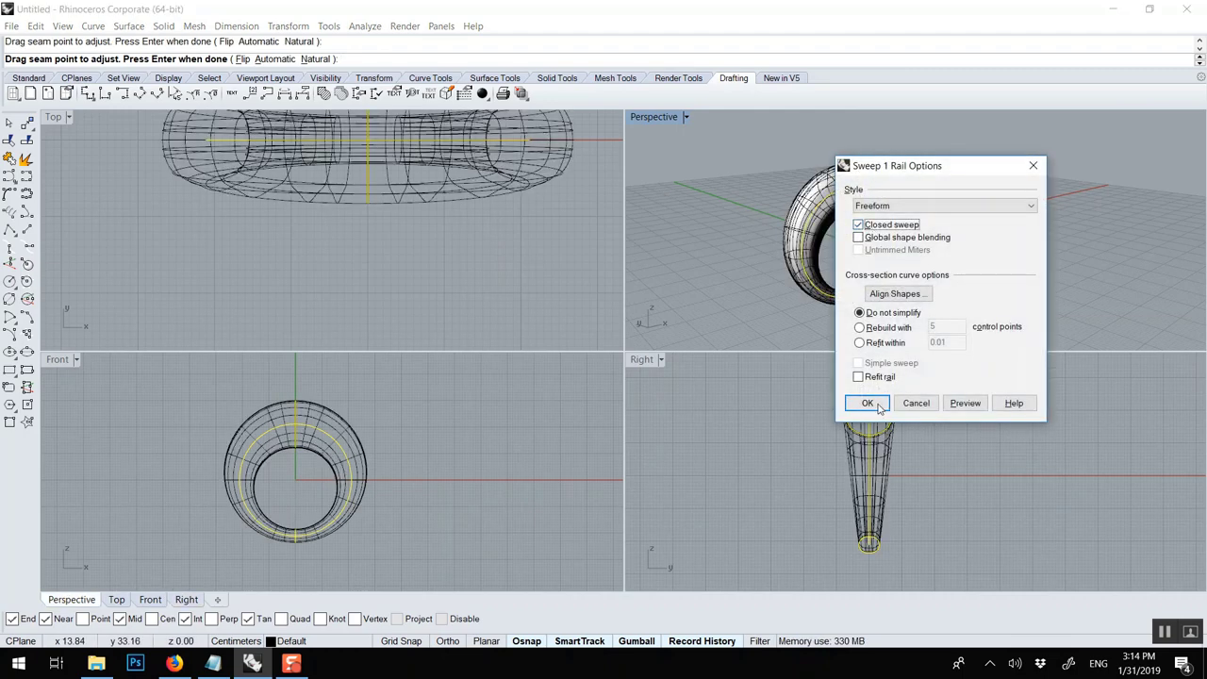
click(867, 403)
right_drag(853, 283, 970, 139)
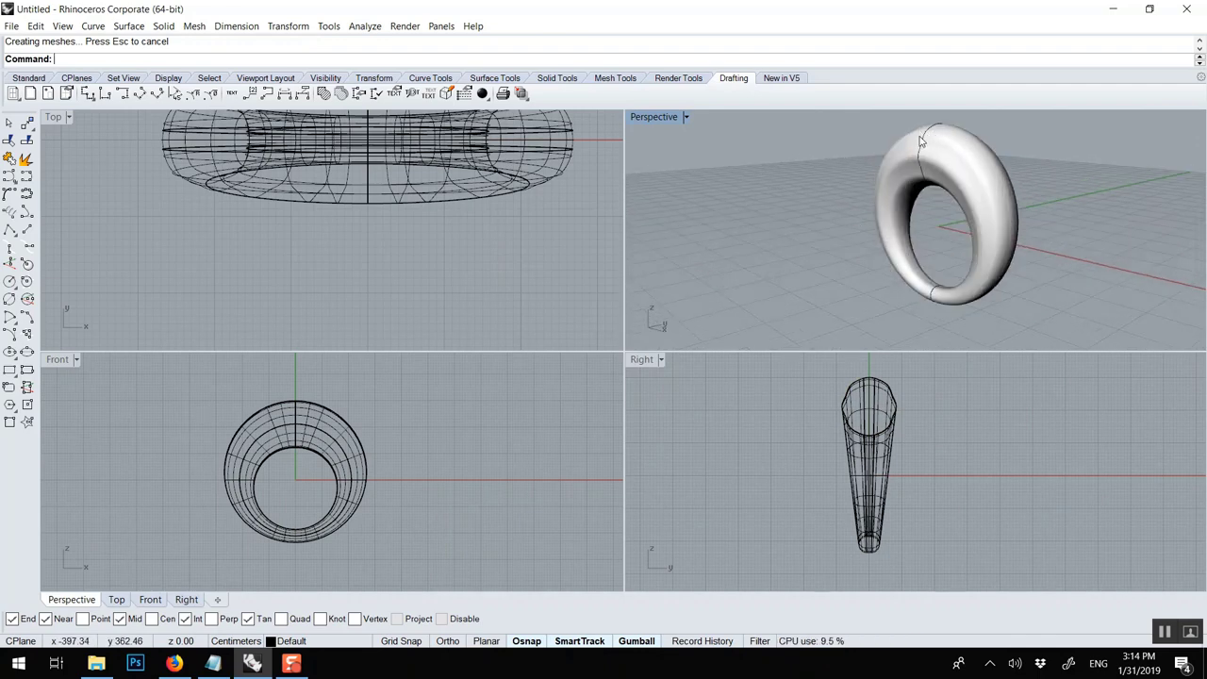
Drag the top wavy profile outward so the history-linked ring widens at the top
click(923, 149)
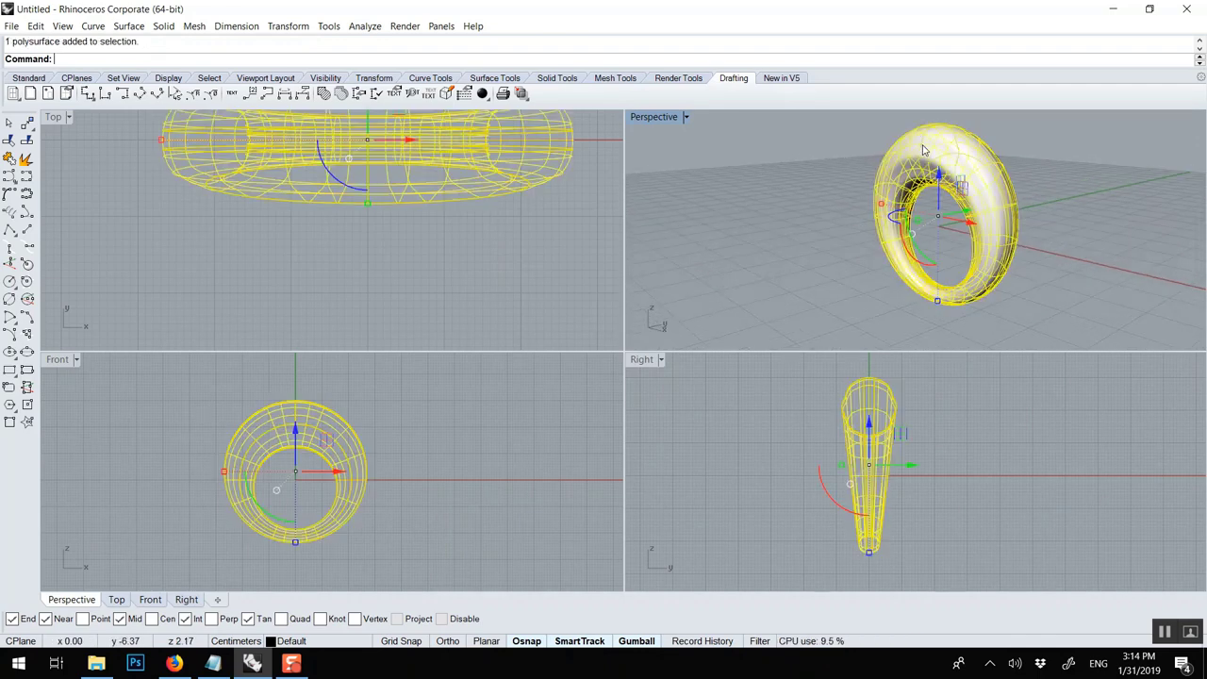
double_click(664, 118)
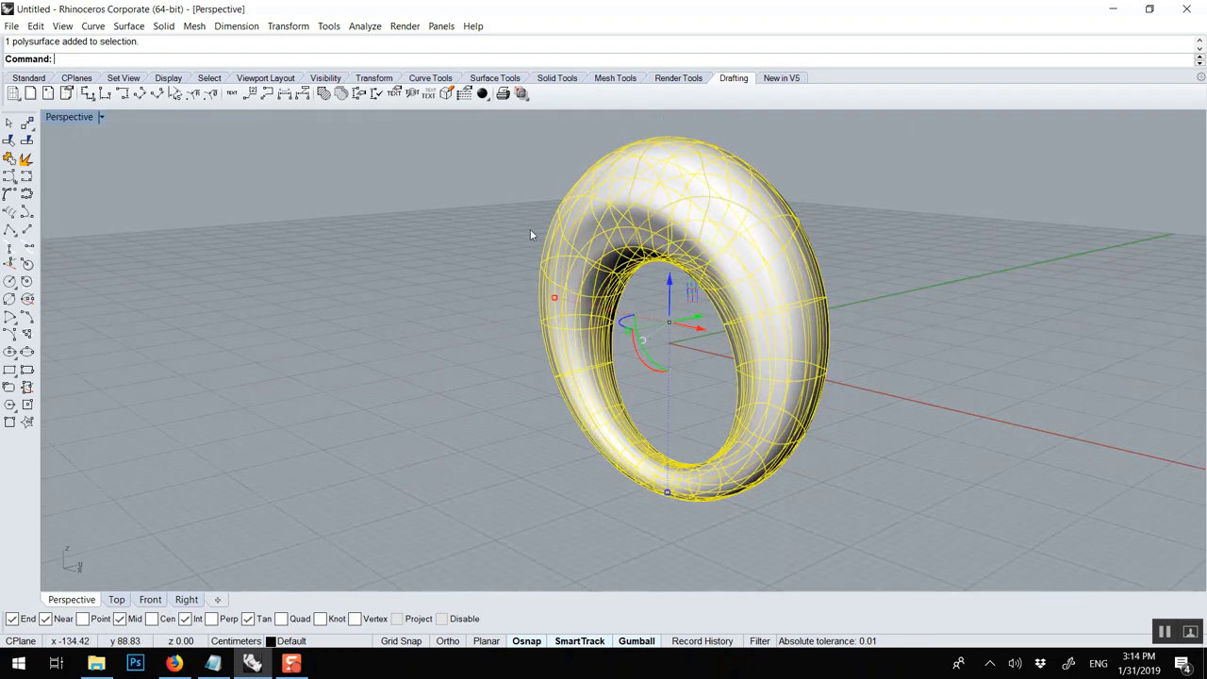
key(Escape)
click(629, 204)
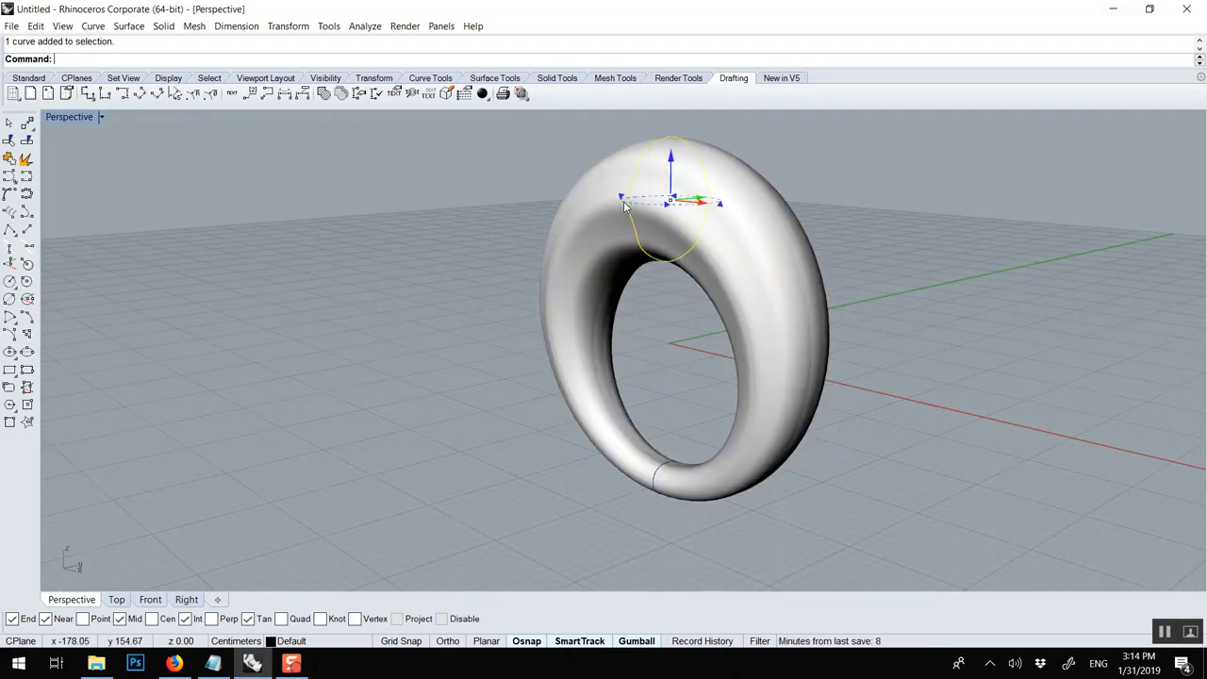
drag(626, 206, 611, 211)
key(ctrl+z)
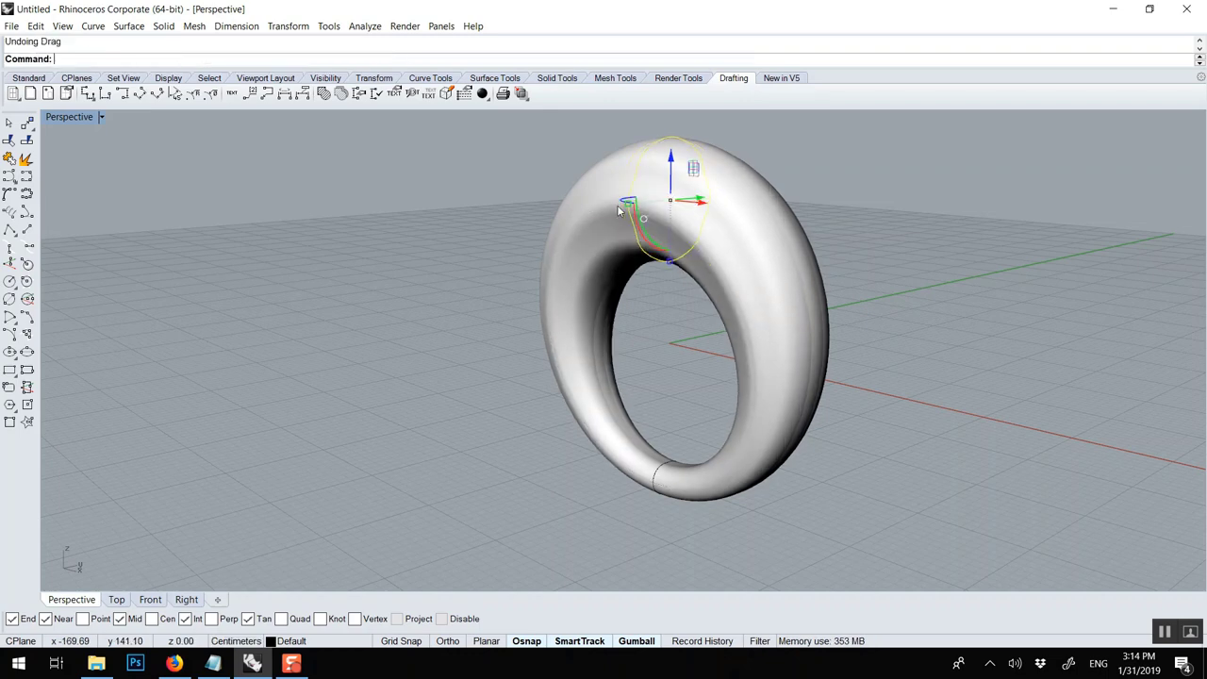
scroll(630, 209, up, 2)
drag(630, 204, 528, 222)
right_drag(465, 264, 728, 335)
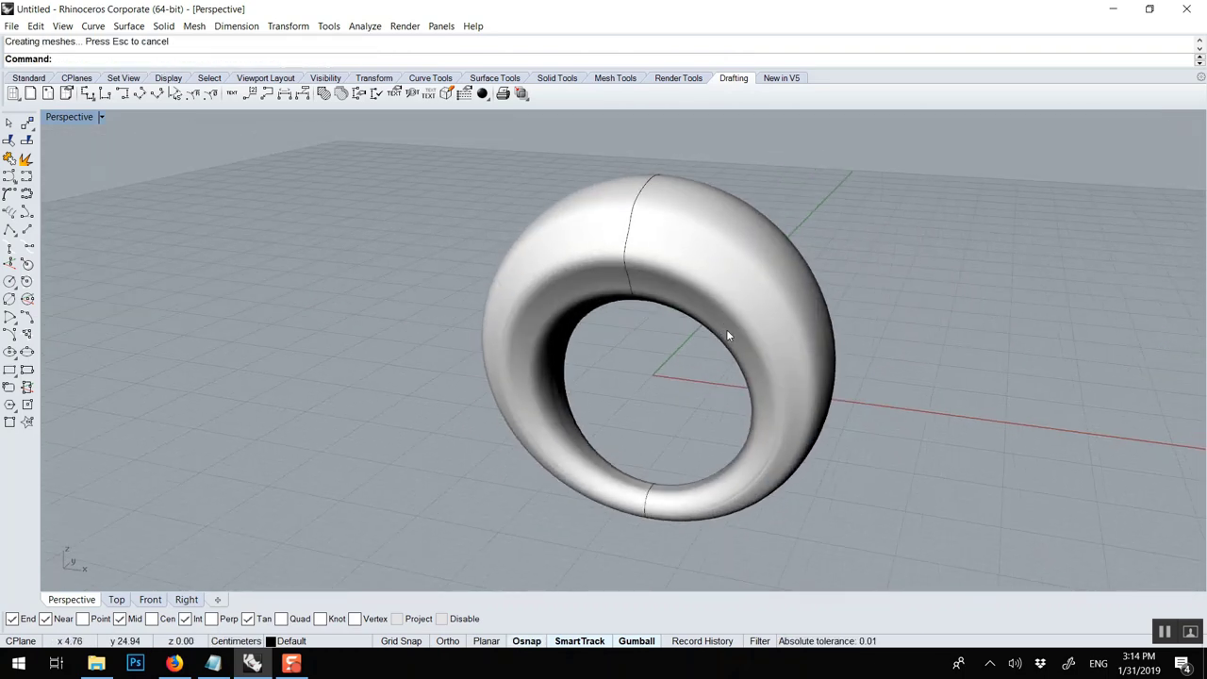